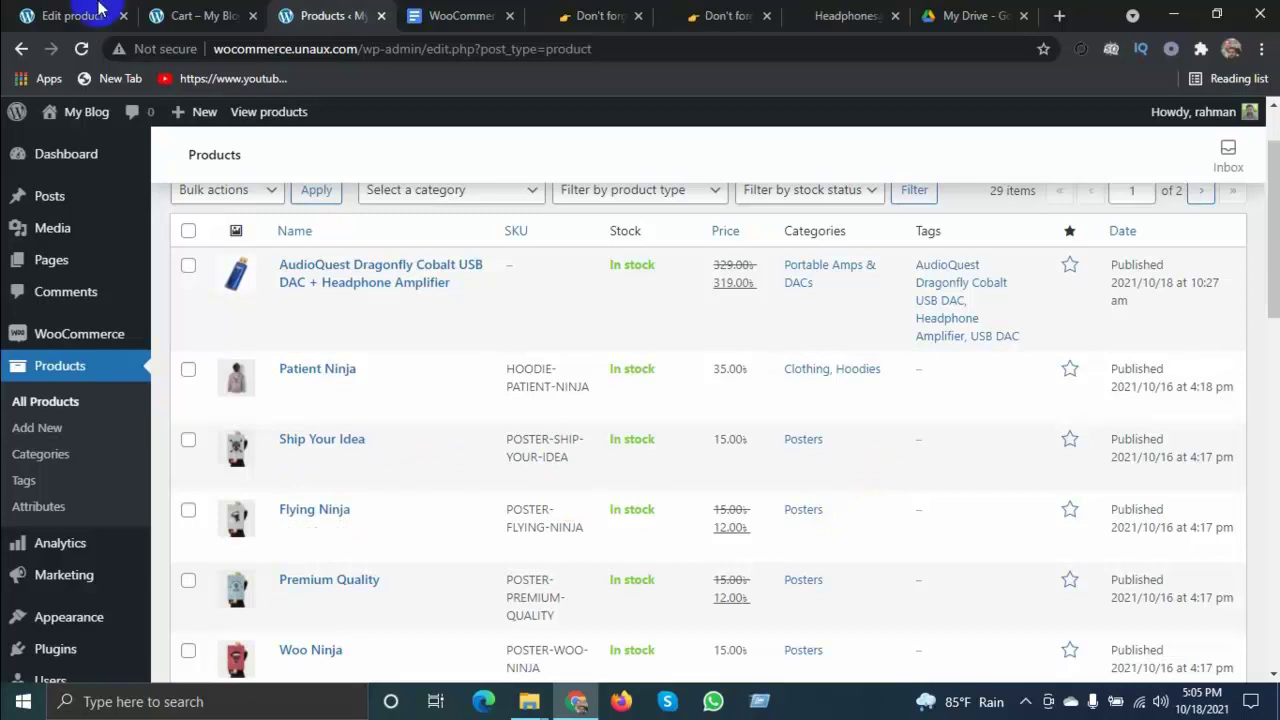
Open a blank new-product form in a separate browser tab from the Group Product edit page
{"action": "left_click", "coordinate": [48, 10]}
{"action": "scroll", "coordinate": [243, 206], "scroll_direction": "up", "scroll_amount": 6}
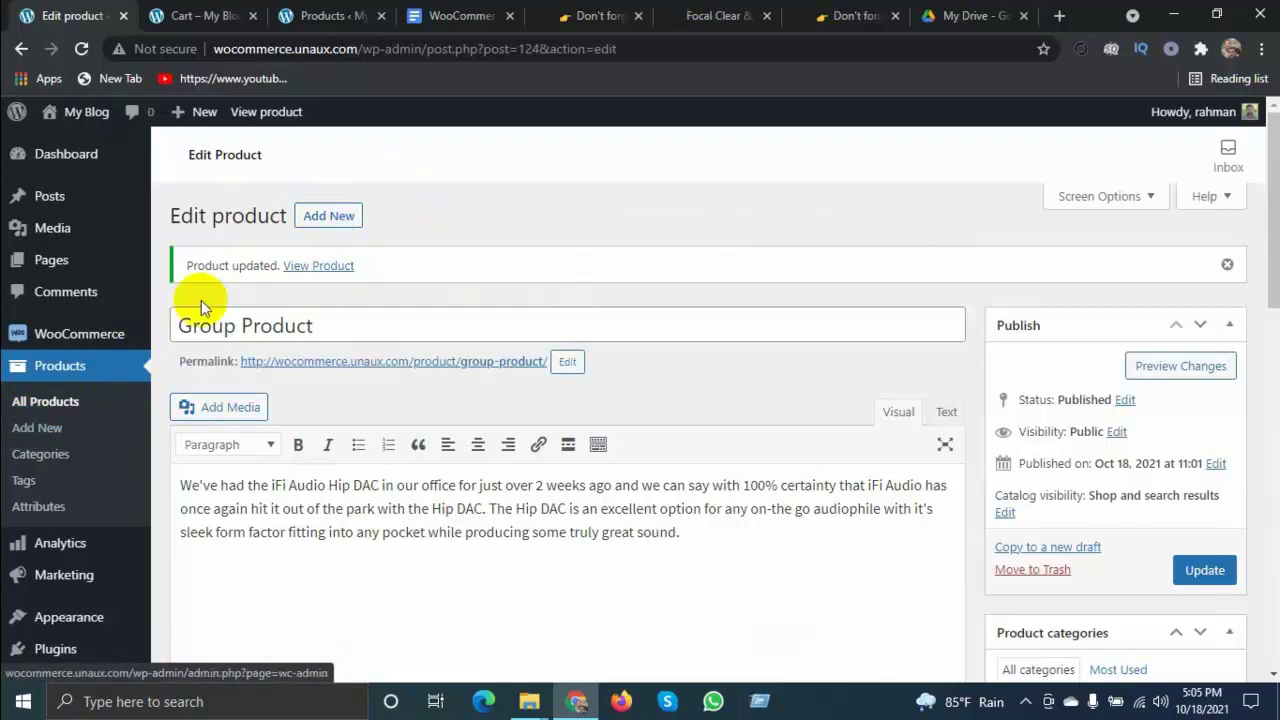
{"action": "right_click", "coordinate": [322, 220]}
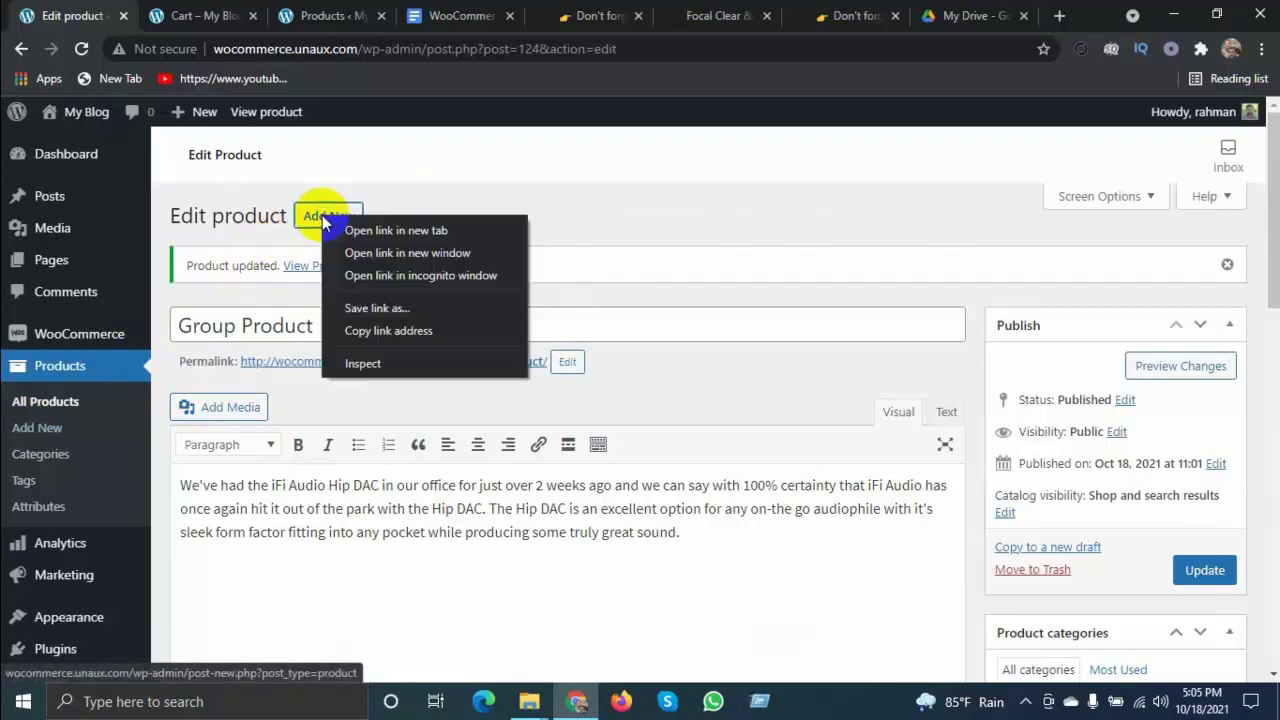
{"action": "left_click", "coordinate": [368, 228]}
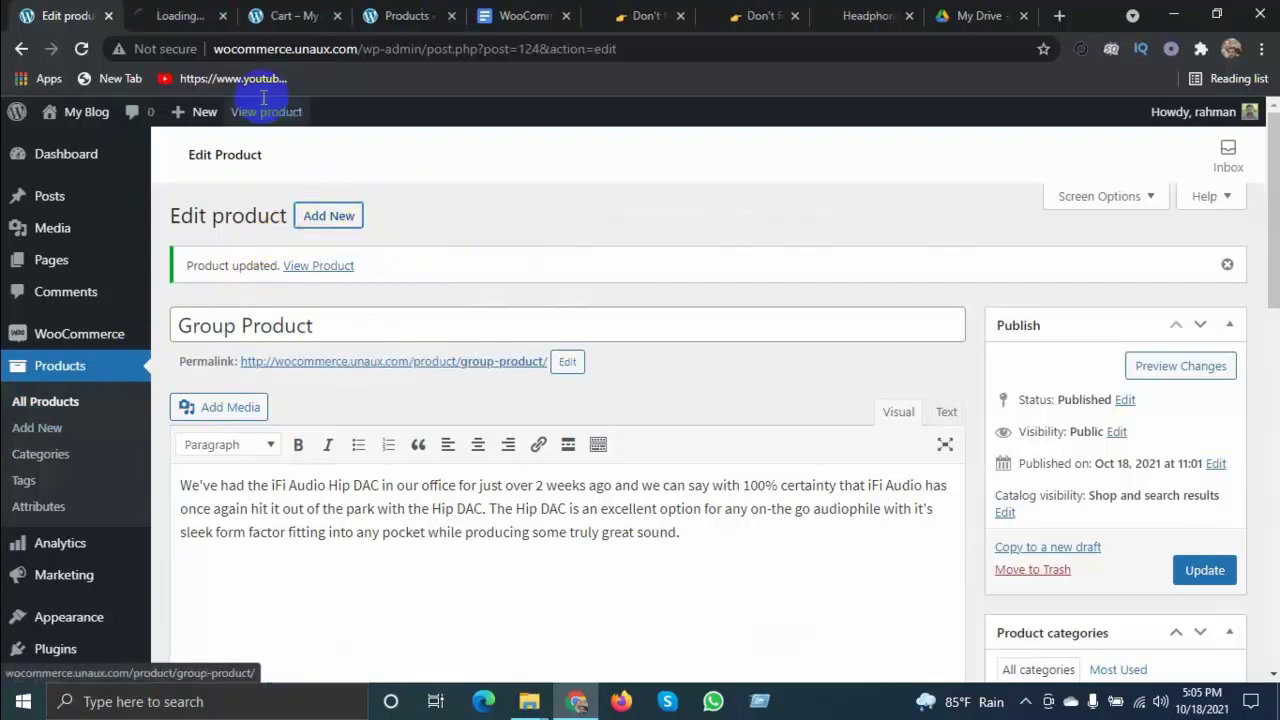
{"action": "left_click", "coordinate": [172, 12]}
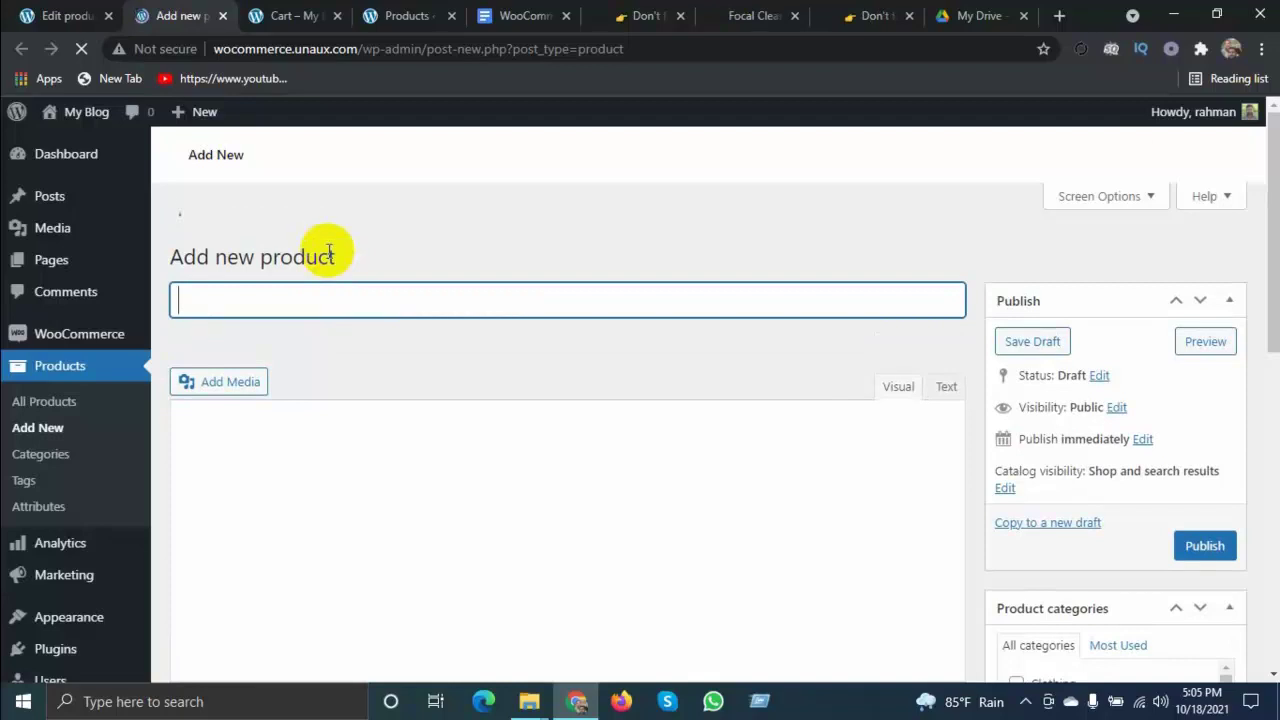
Open the Group Product page from the storefront's shop and examine its description and grouped items
{"action": "left_click", "coordinate": [295, 14]}
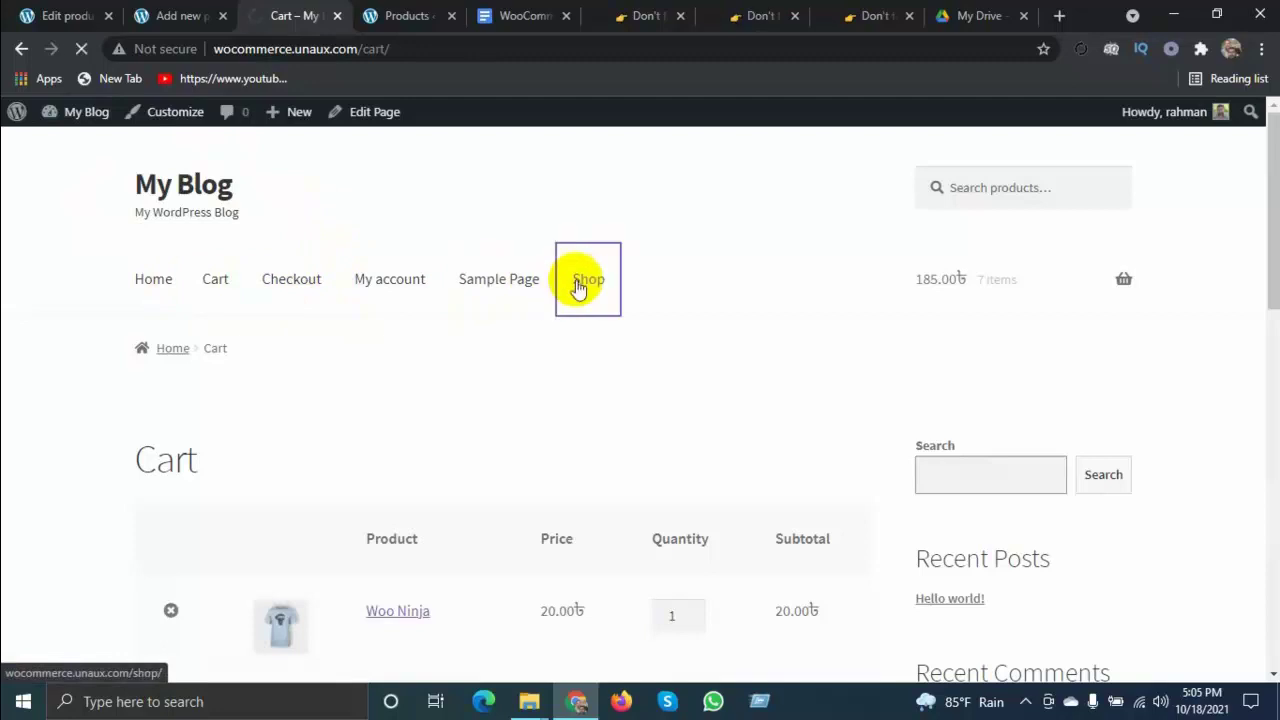
{"action": "scroll", "coordinate": [572, 287], "scroll_direction": "down", "scroll_amount": 5}
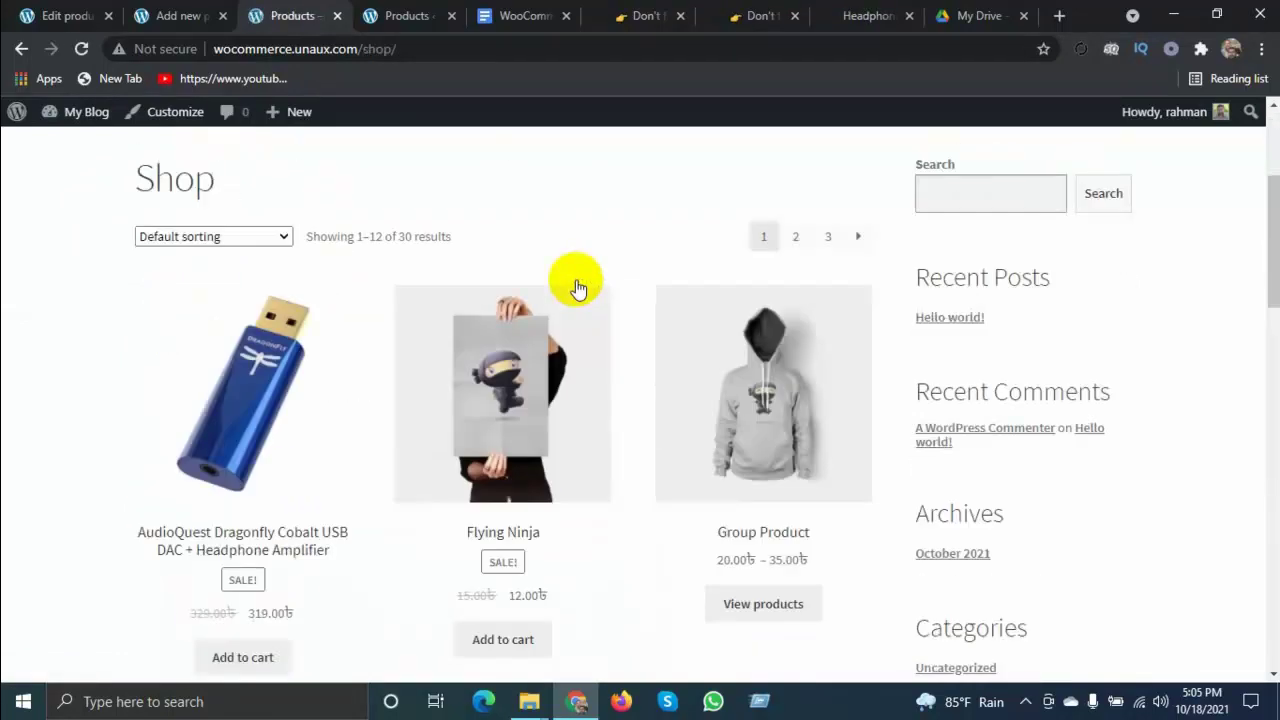
{"action": "left_click", "coordinate": [765, 443]}
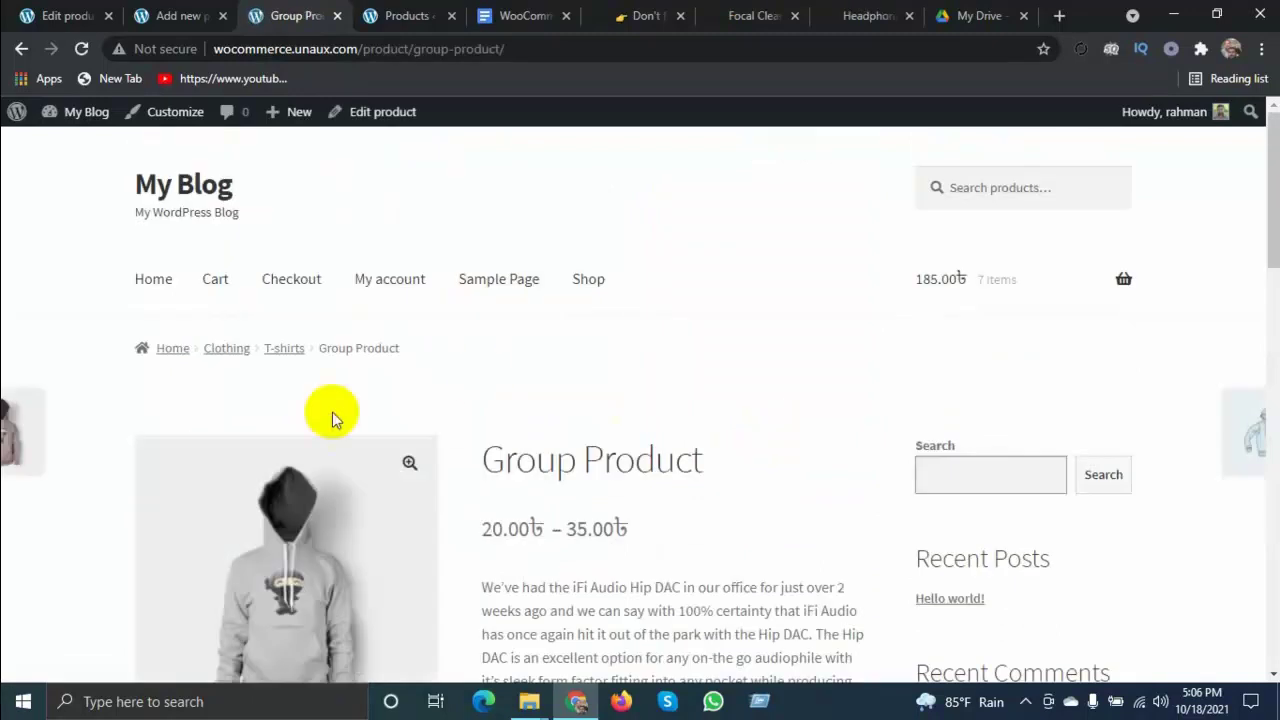
{"action": "scroll", "coordinate": [471, 371], "scroll_direction": "down", "scroll_amount": 3}
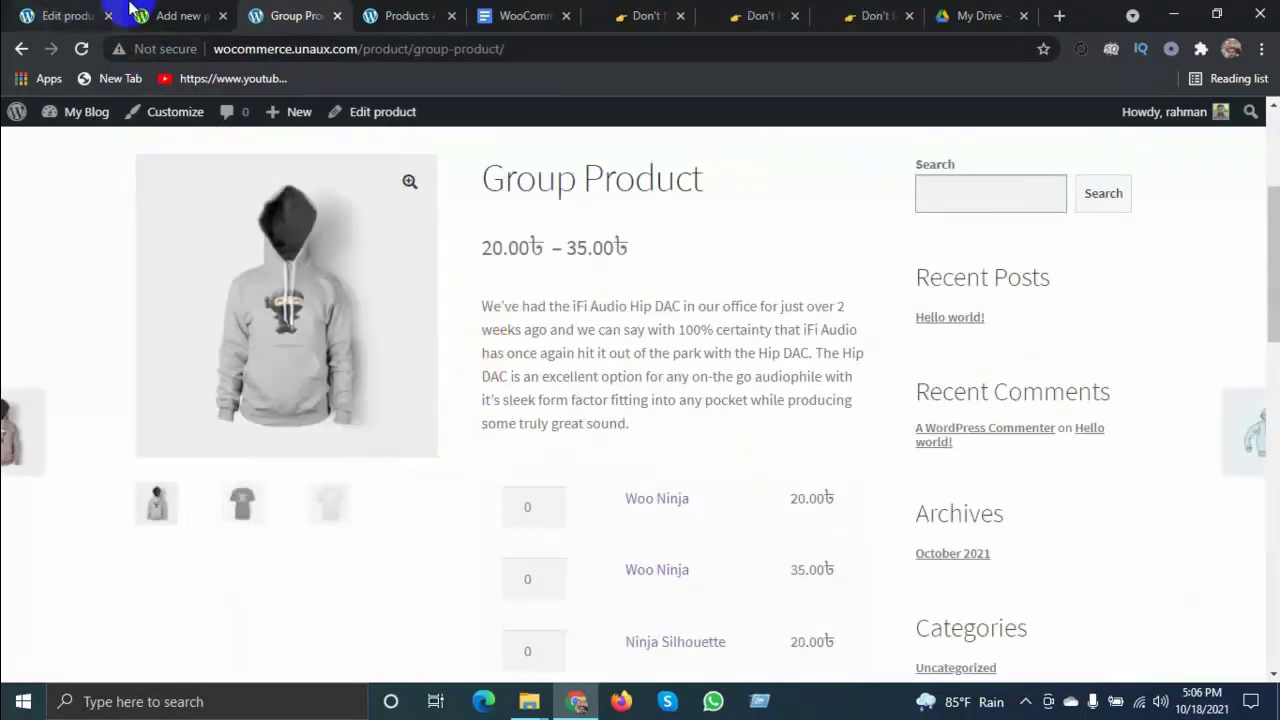
Close the Group Product editor and name the new product "Group One"
{"action": "left_click", "coordinate": [70, 15]}
{"action": "left_click", "coordinate": [200, 14]}
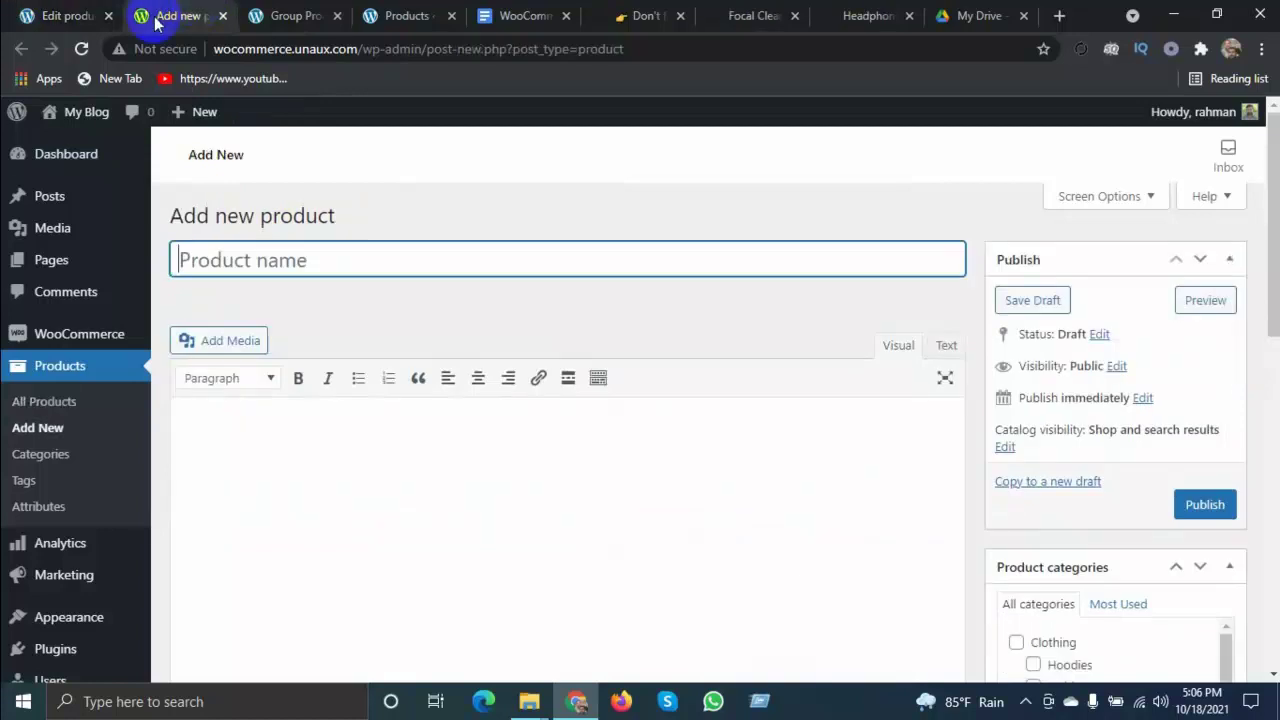
{"action": "left_click", "coordinate": [62, 12]}
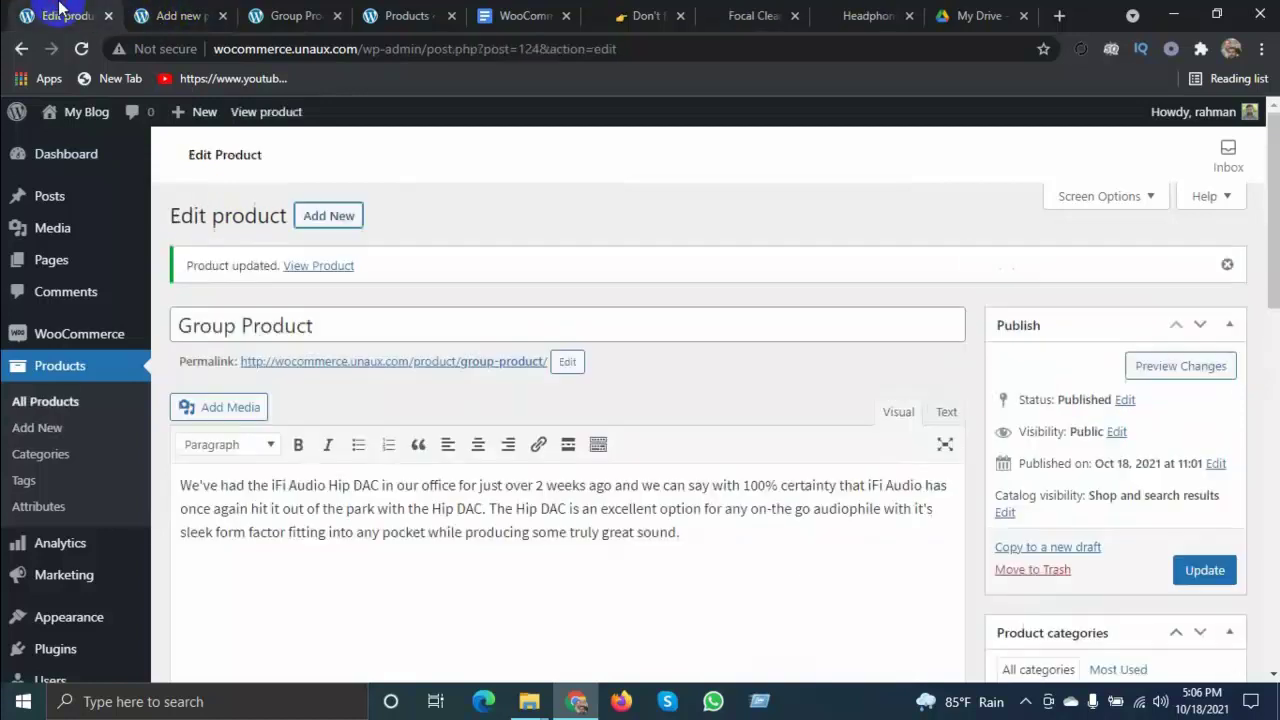
{"action": "left_click", "coordinate": [108, 16]}
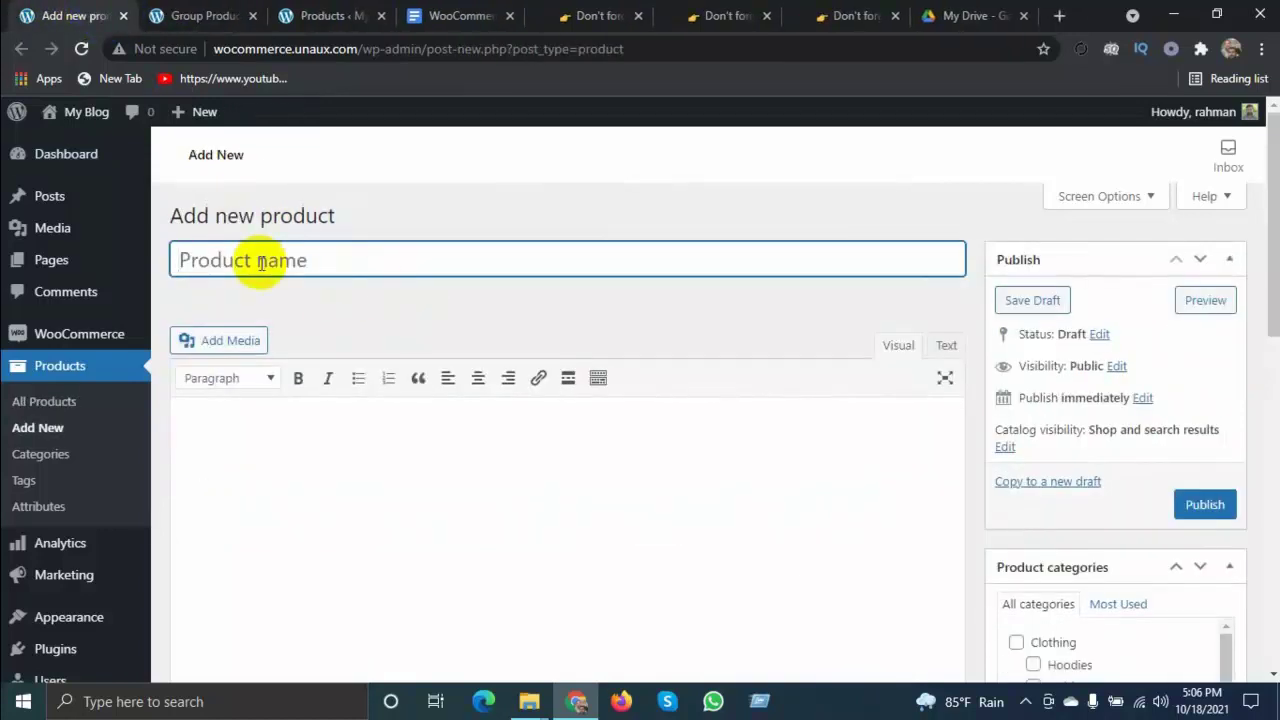
{"action": "type", "text": "Group One"}
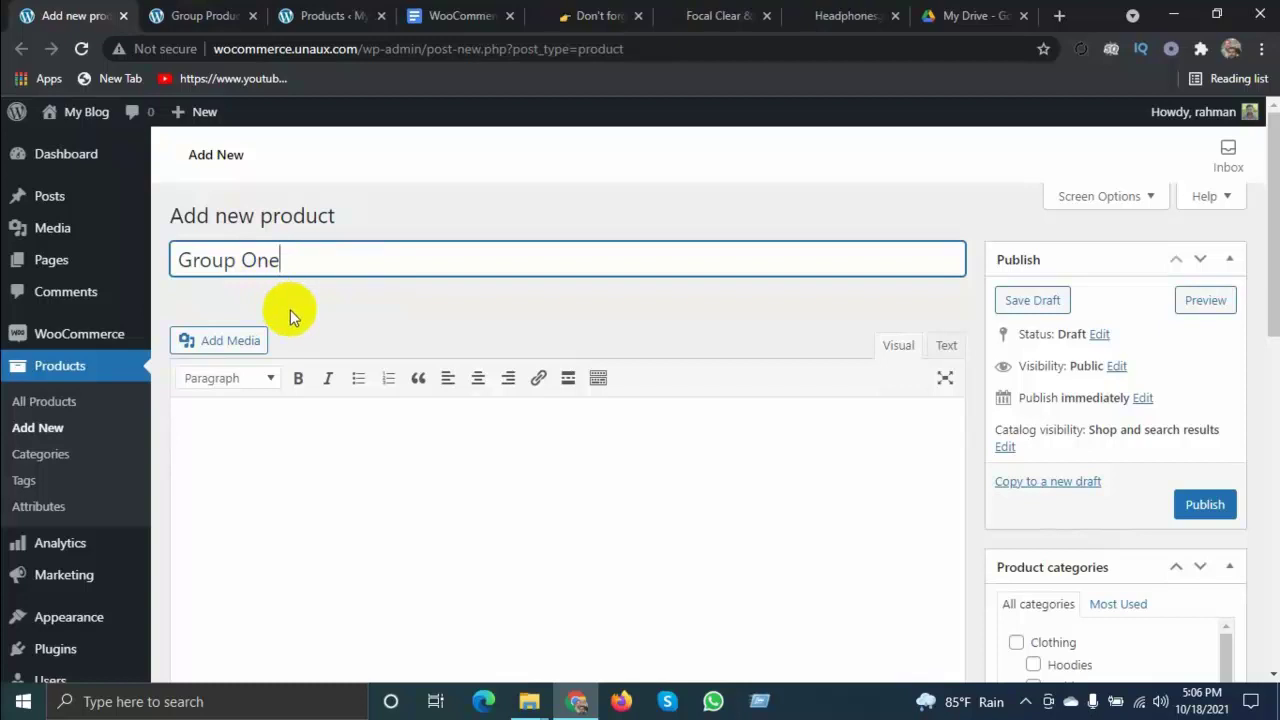
Copy the "Our Take" paragraph from the iFi Audio Hip DAC page into the new product's main description
{"action": "left_click", "coordinate": [540, 12]}
{"action": "left_click_drag", "start_coordinate": [500, 443], "coordinate": [72, 335]}
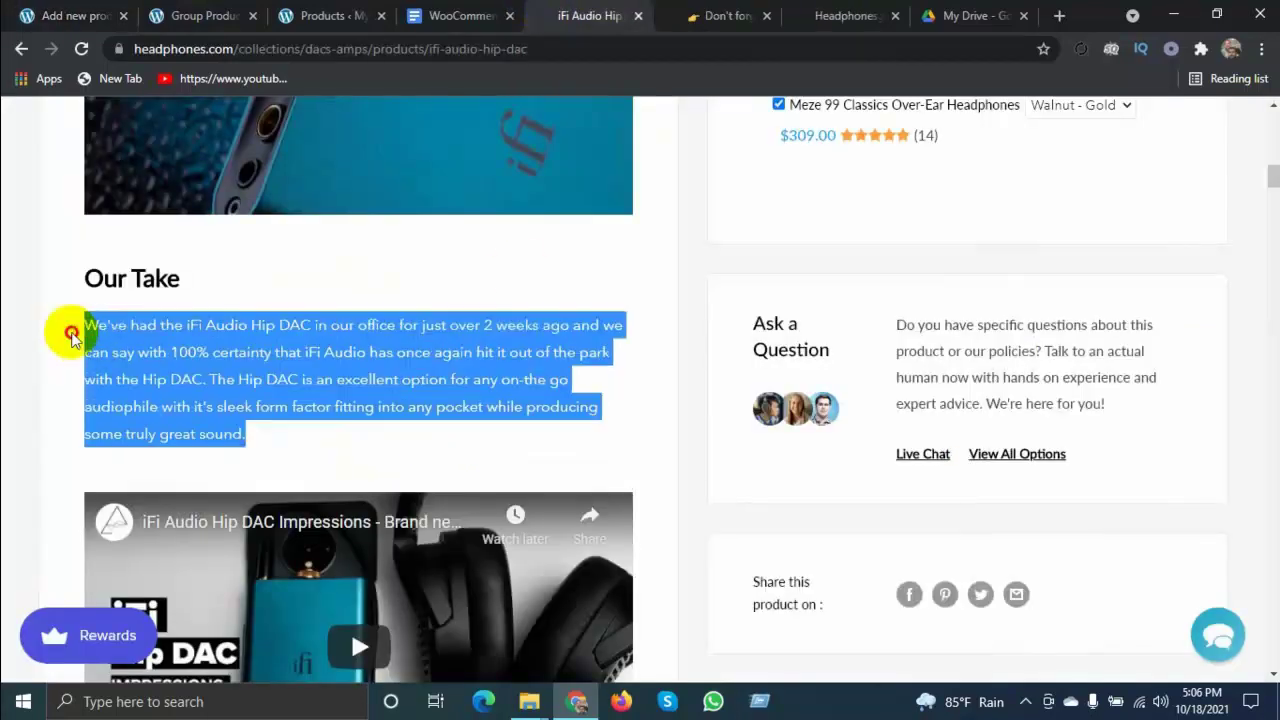
{"action": "left_click", "coordinate": [180, 15]}
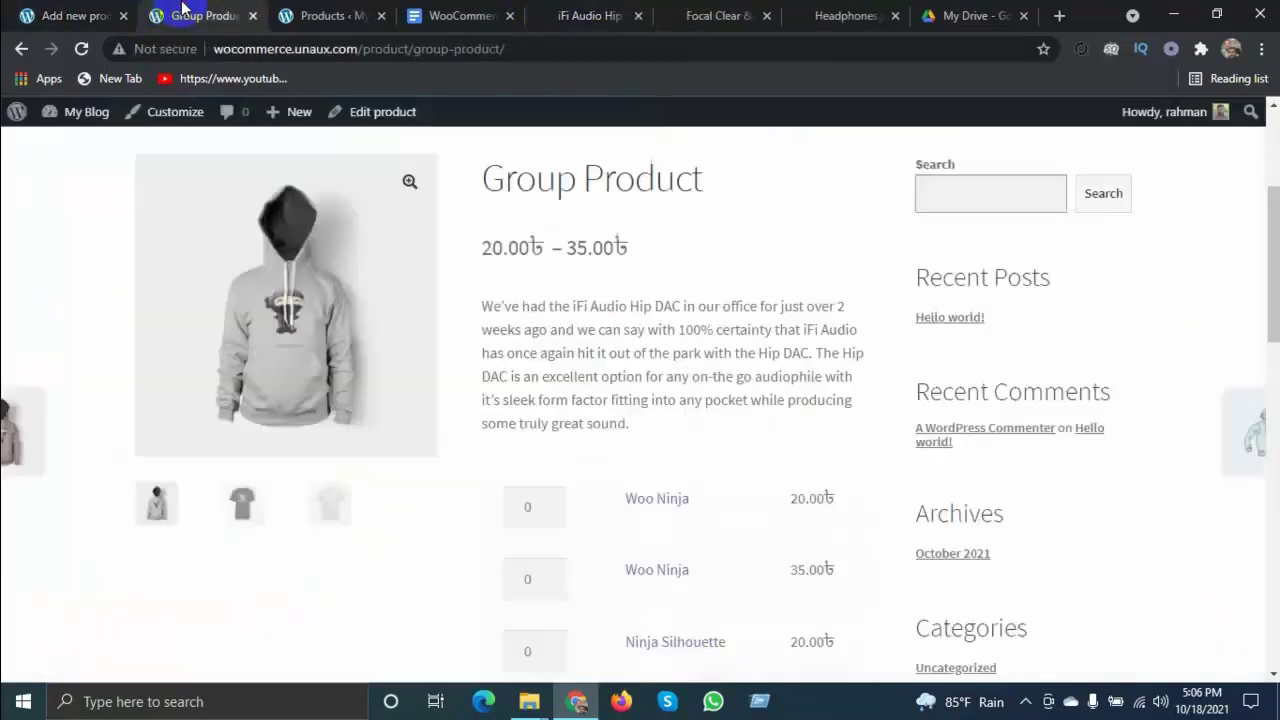
{"action": "left_click", "coordinate": [30, 15]}
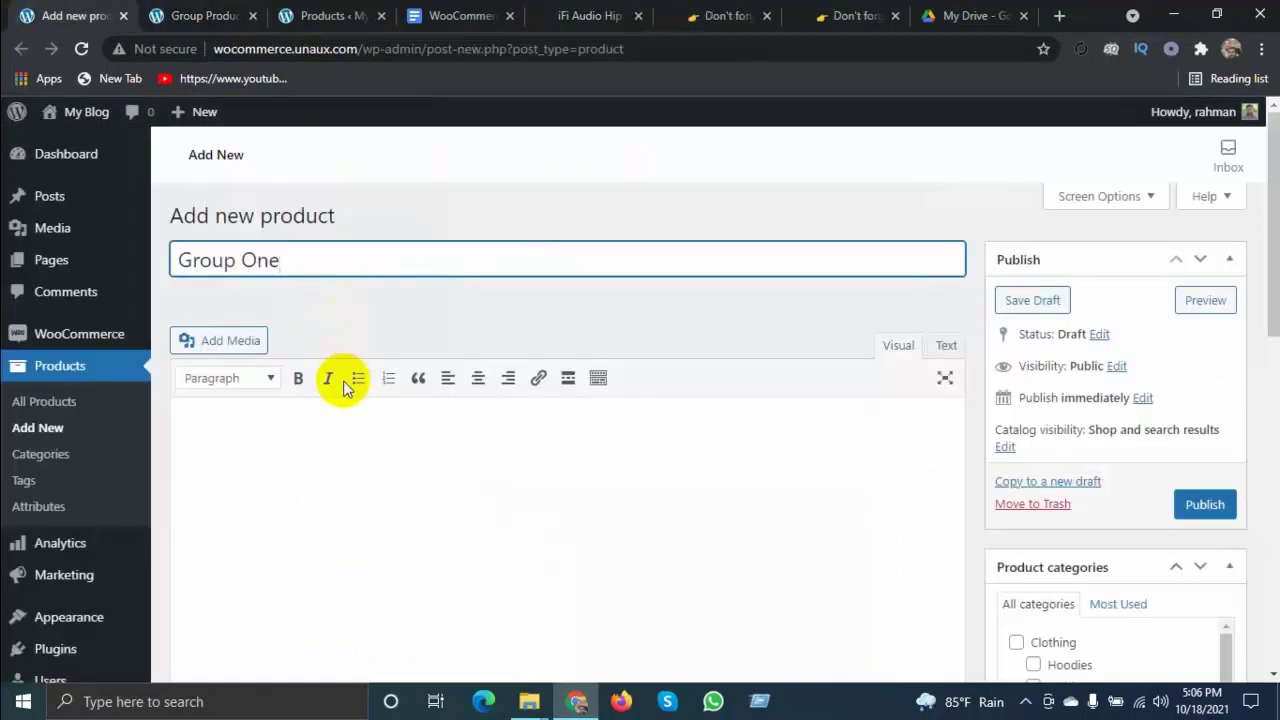
{"action": "left_click", "coordinate": [292, 420]}
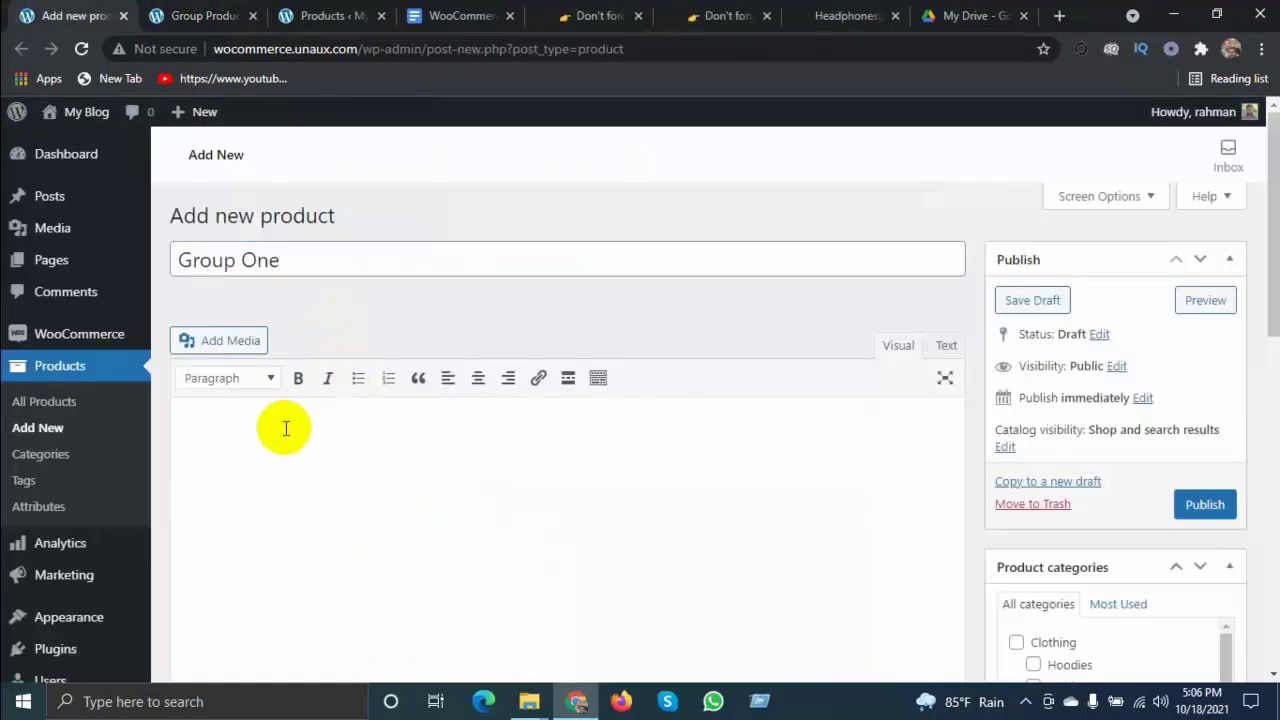
{"action": "key", "text": "ctrl+v"}
Paste the copied iFi Audio Hip DAC paragraph into the product short description
{"action": "scroll", "coordinate": [586, 491], "scroll_direction": "down", "scroll_amount": 10}
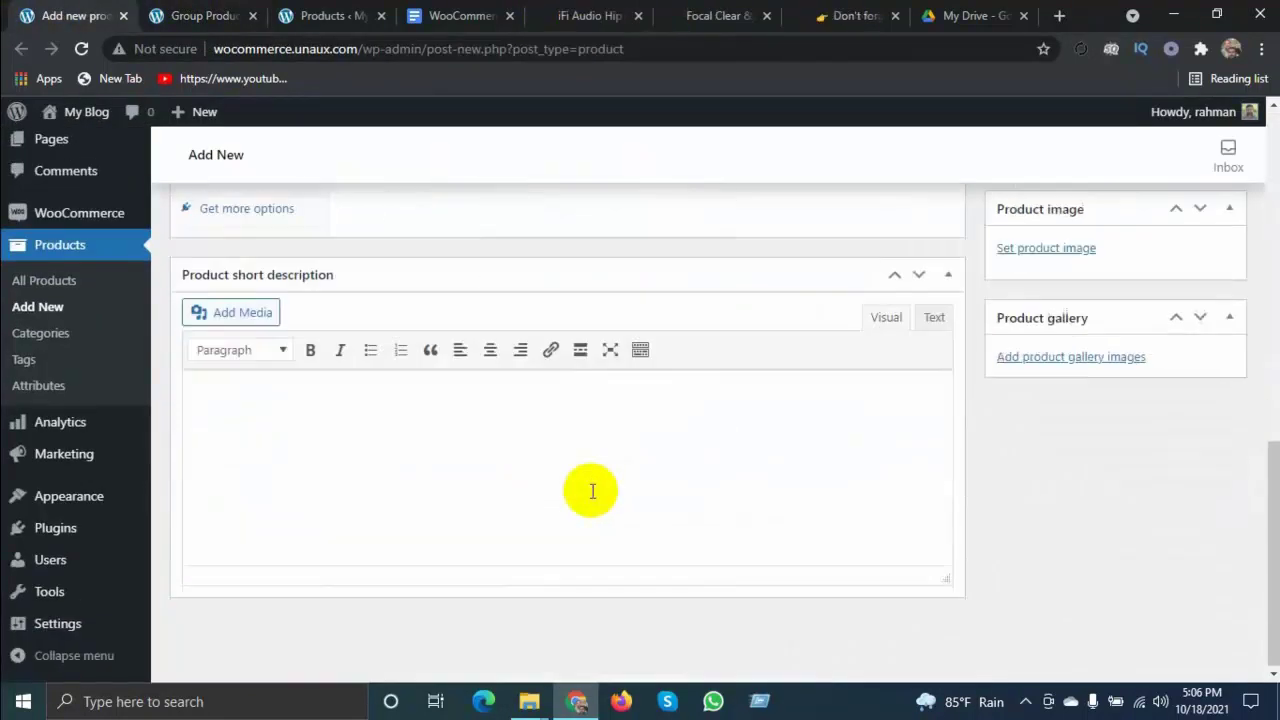
{"action": "left_click", "coordinate": [245, 392]}
{"action": "type", "text": "We've had the iFi Audio Hip DAC in our office for just over 2 weeks ago and we can say with 100% certainty that iFi Audio has once again hit it out of the park with the Hip DAC. The Hip DAC is an excellent option for any on the go audiophile with it's sleek form factor fitting into any pocket while producing some truly great sound."}
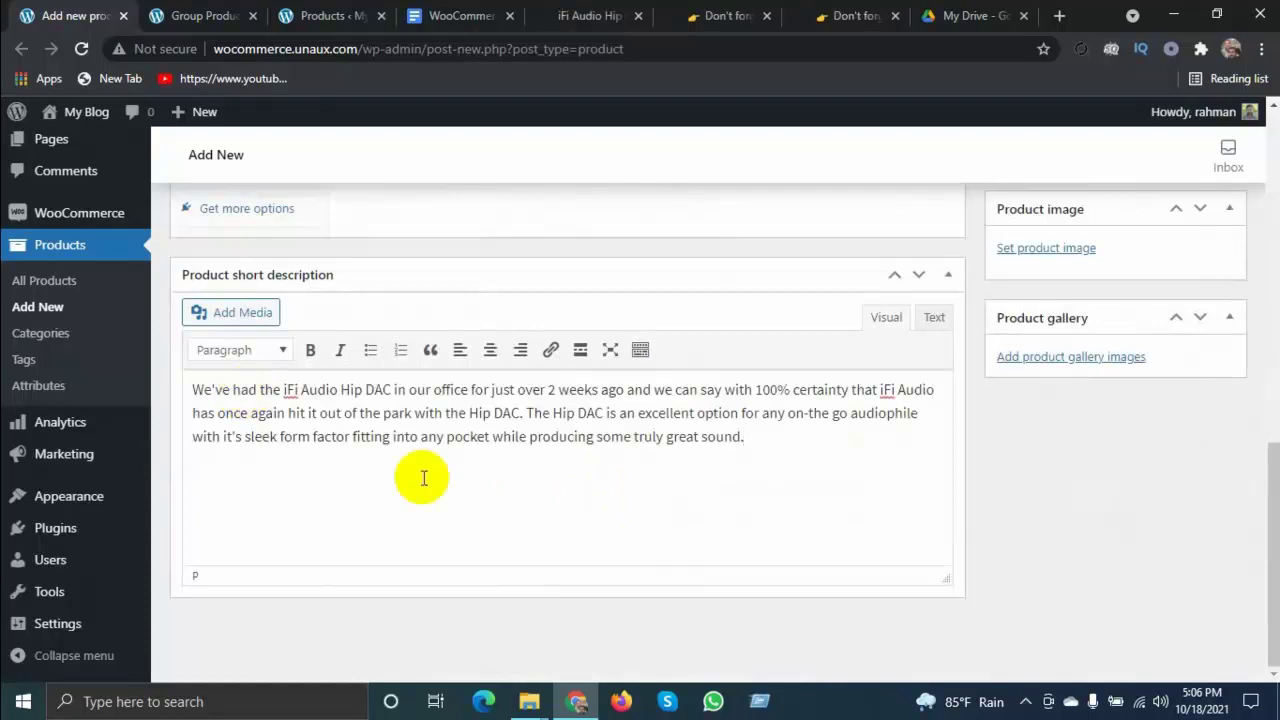
Examine the existing products list and the products' categories for items suitable for grouping
{"action": "scroll", "coordinate": [477, 515], "scroll_direction": "up", "scroll_amount": 3}
{"action": "scroll", "coordinate": [479, 511], "scroll_direction": "up", "scroll_amount": 2}
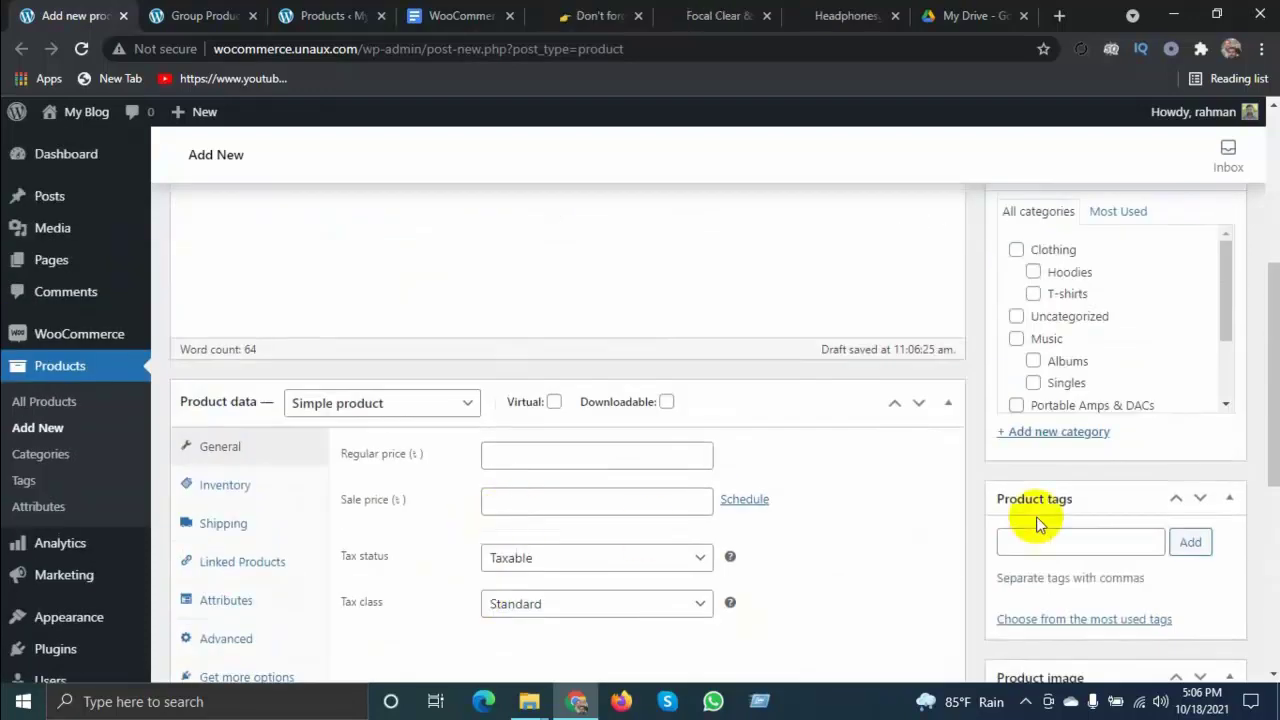
{"action": "scroll", "coordinate": [1040, 515], "scroll_direction": "up", "scroll_amount": 2}
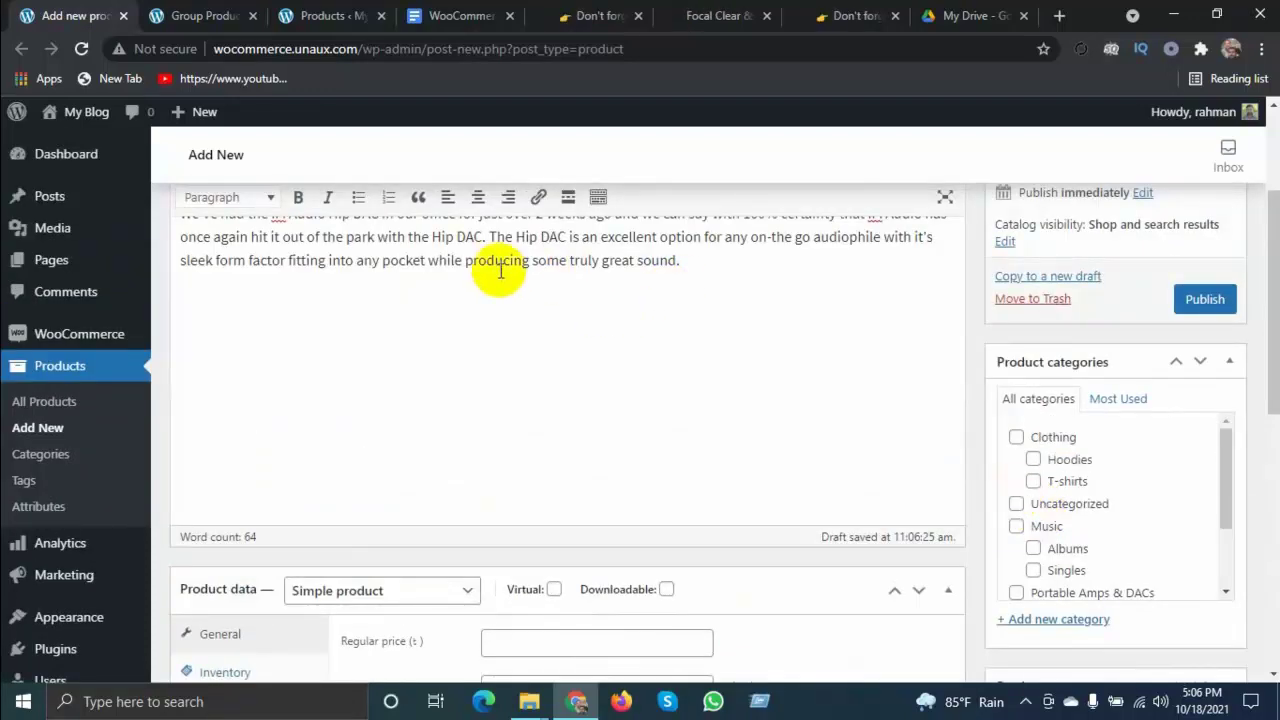
{"action": "left_click", "coordinate": [322, 12]}
{"action": "mouse_move", "coordinate": [557, 320]}
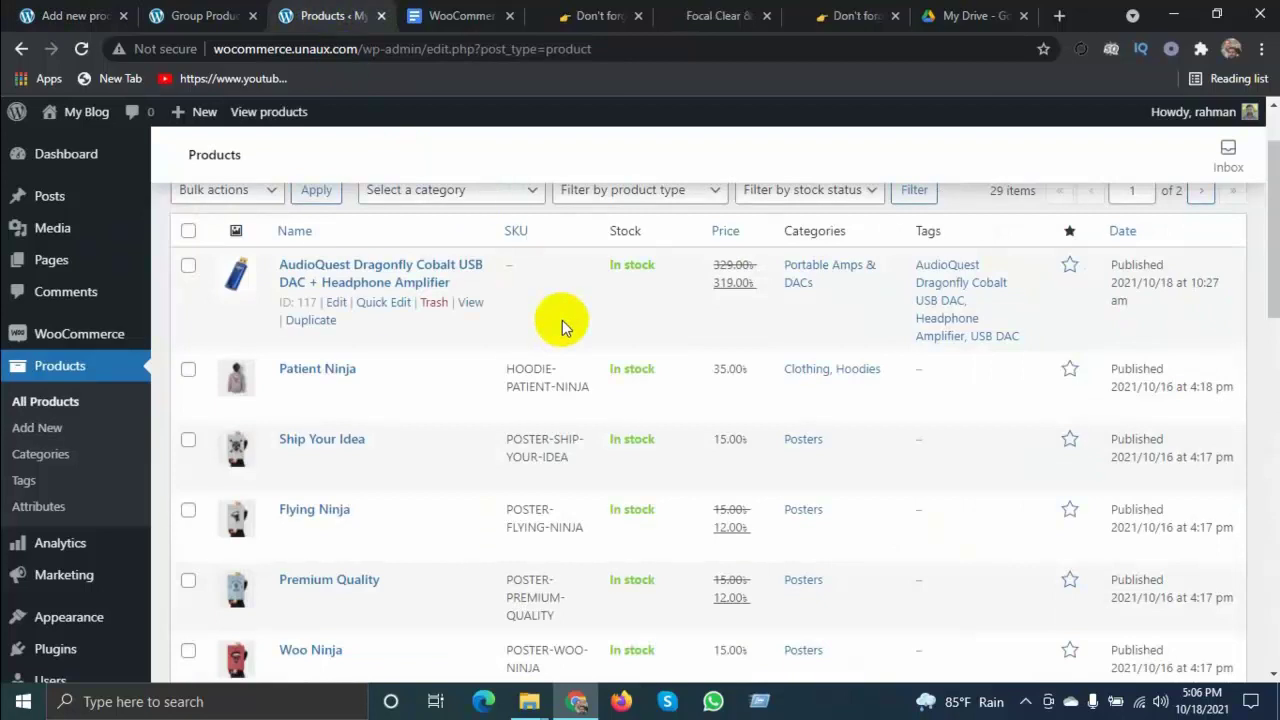
{"action": "scroll", "coordinate": [562, 320], "scroll_direction": "down", "scroll_amount": 1}
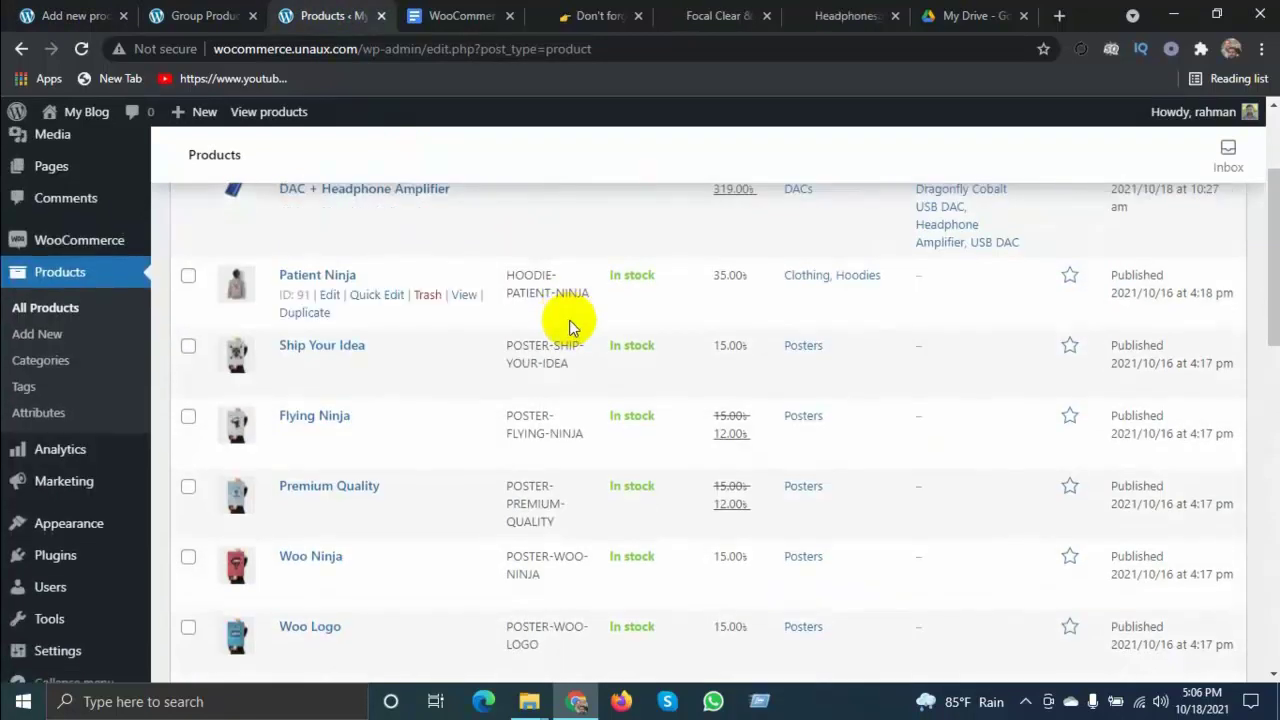
{"action": "mouse_move", "coordinate": [503, 362]}
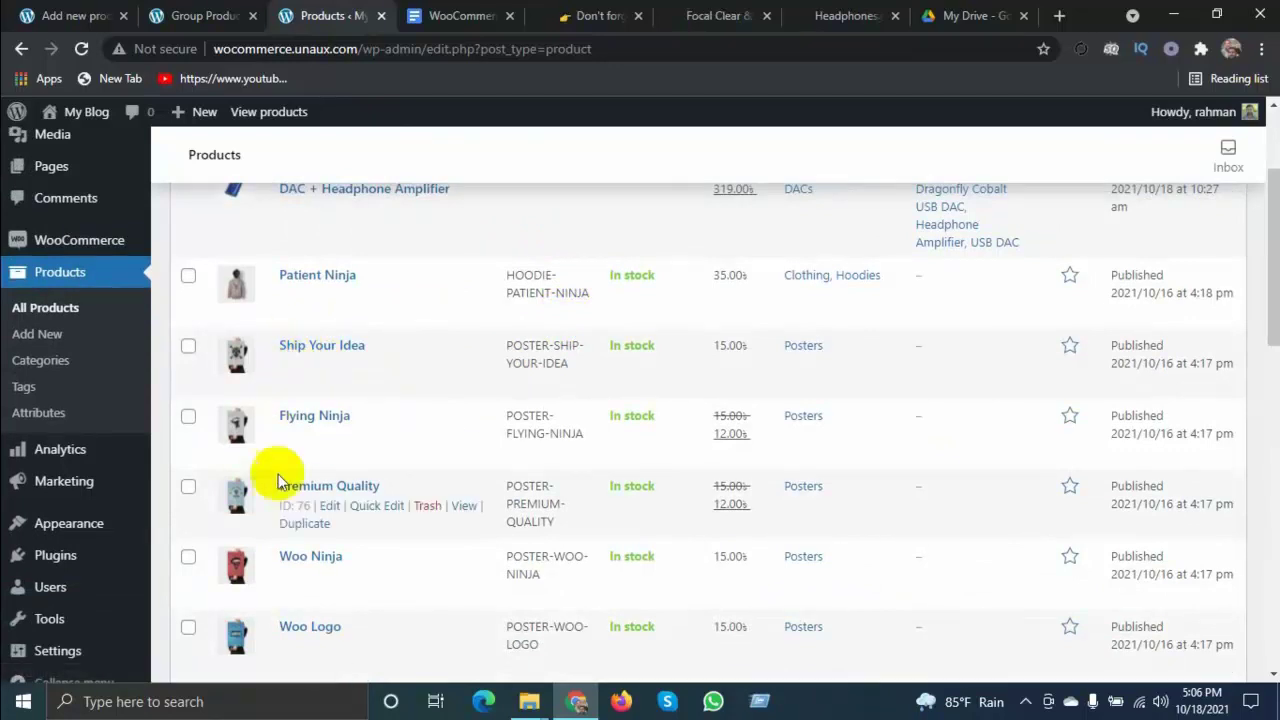
Set the new product's type to Grouped product and show its linked products settings
{"action": "left_click", "coordinate": [41, 8]}
{"action": "scroll", "coordinate": [606, 460], "scroll_direction": "down", "scroll_amount": 3}
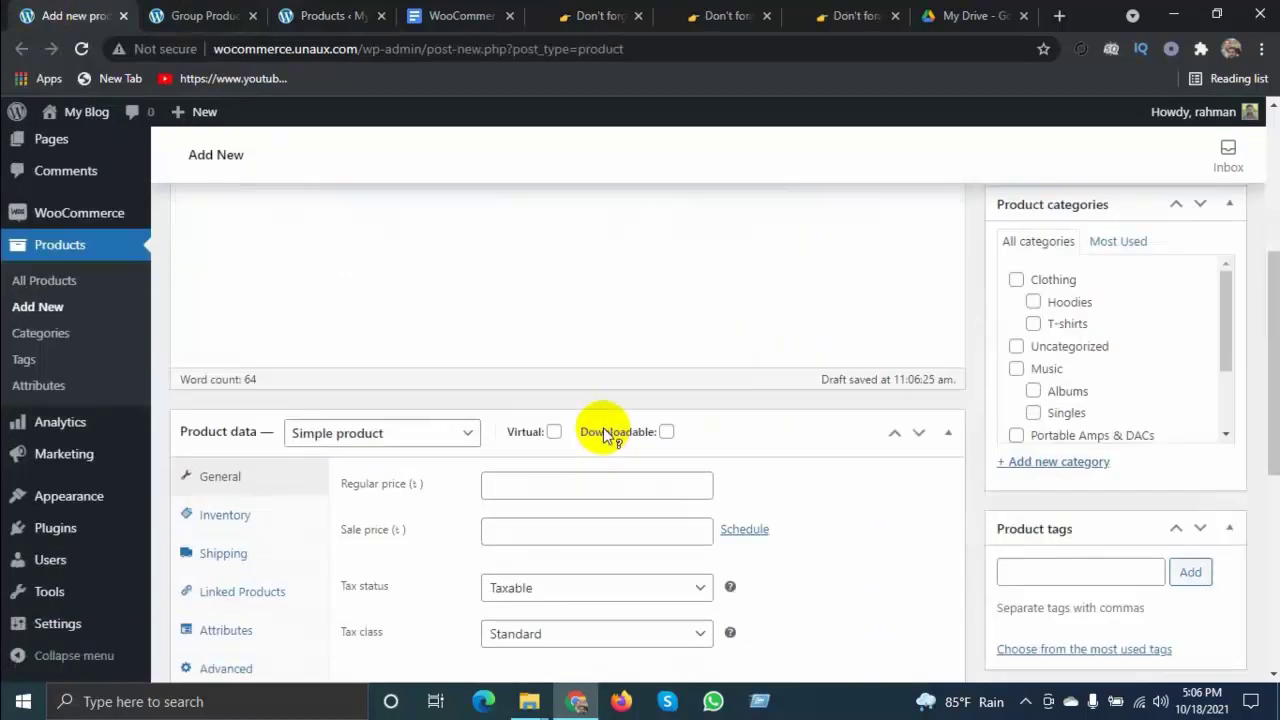
{"action": "scroll", "coordinate": [603, 437], "scroll_direction": "down", "scroll_amount": 1}
{"action": "left_click", "coordinate": [460, 410]}
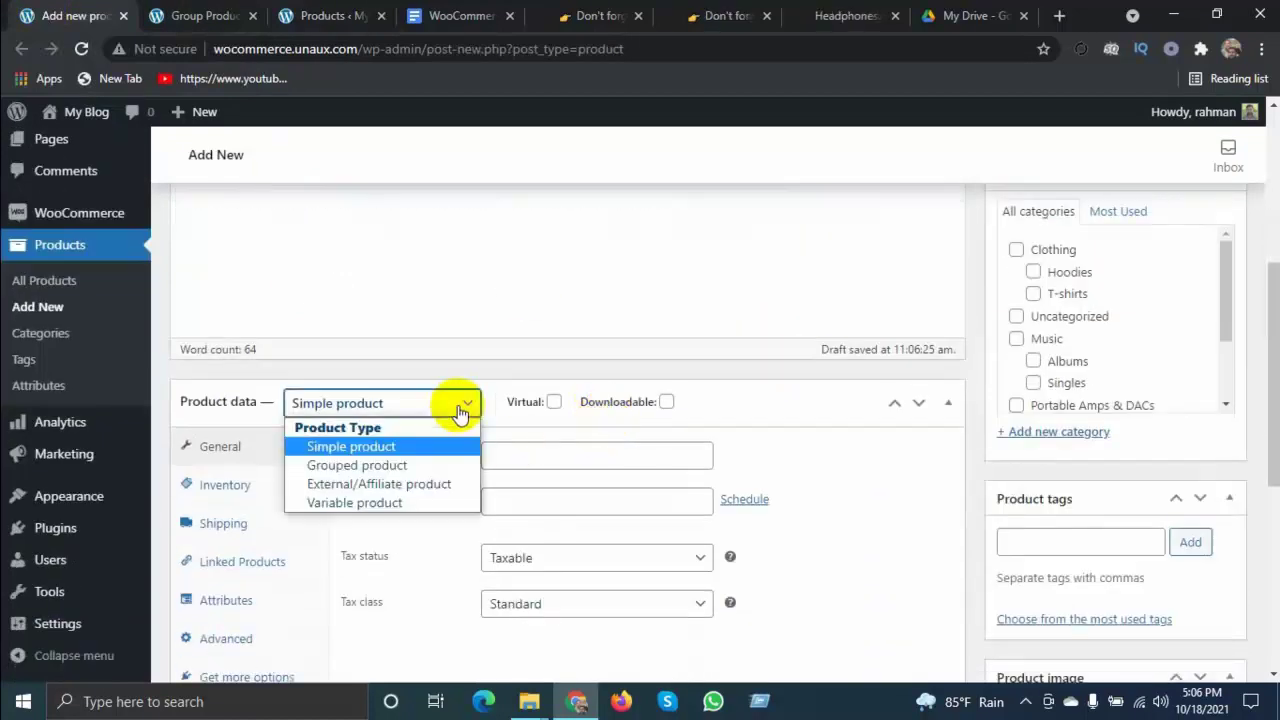
{"action": "left_click", "coordinate": [388, 466]}
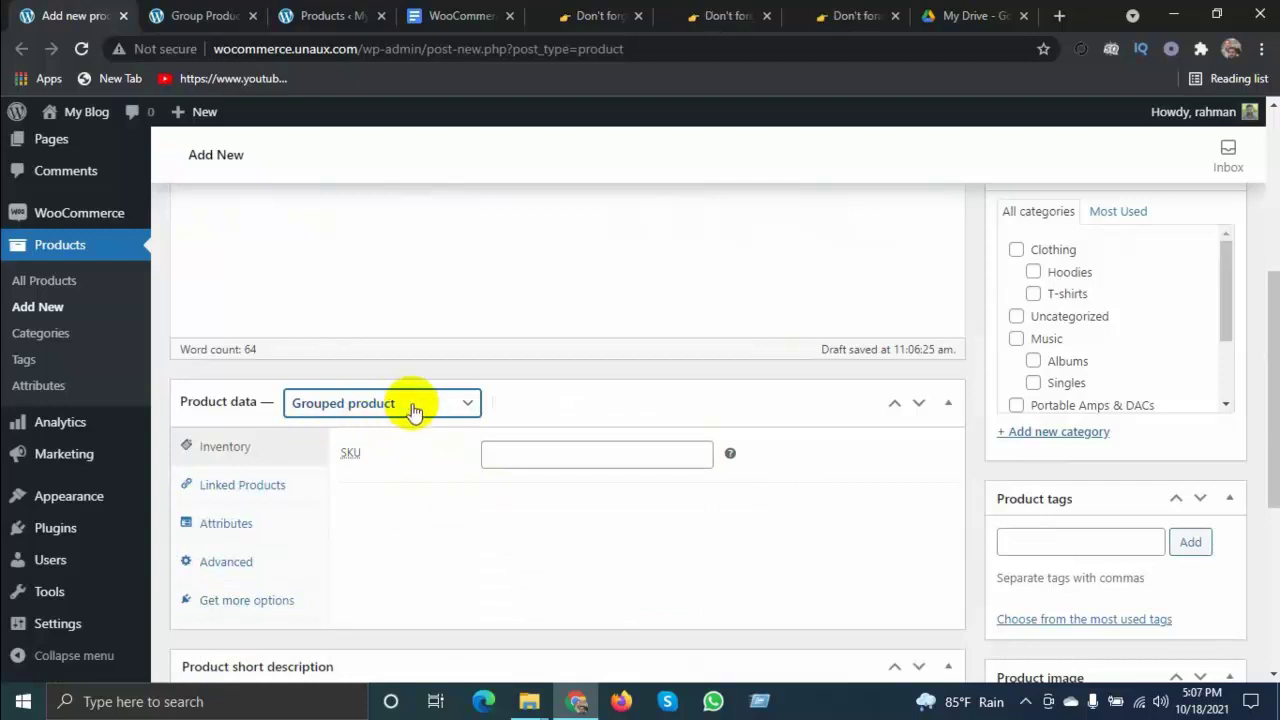
{"action": "left_click", "coordinate": [253, 498]}
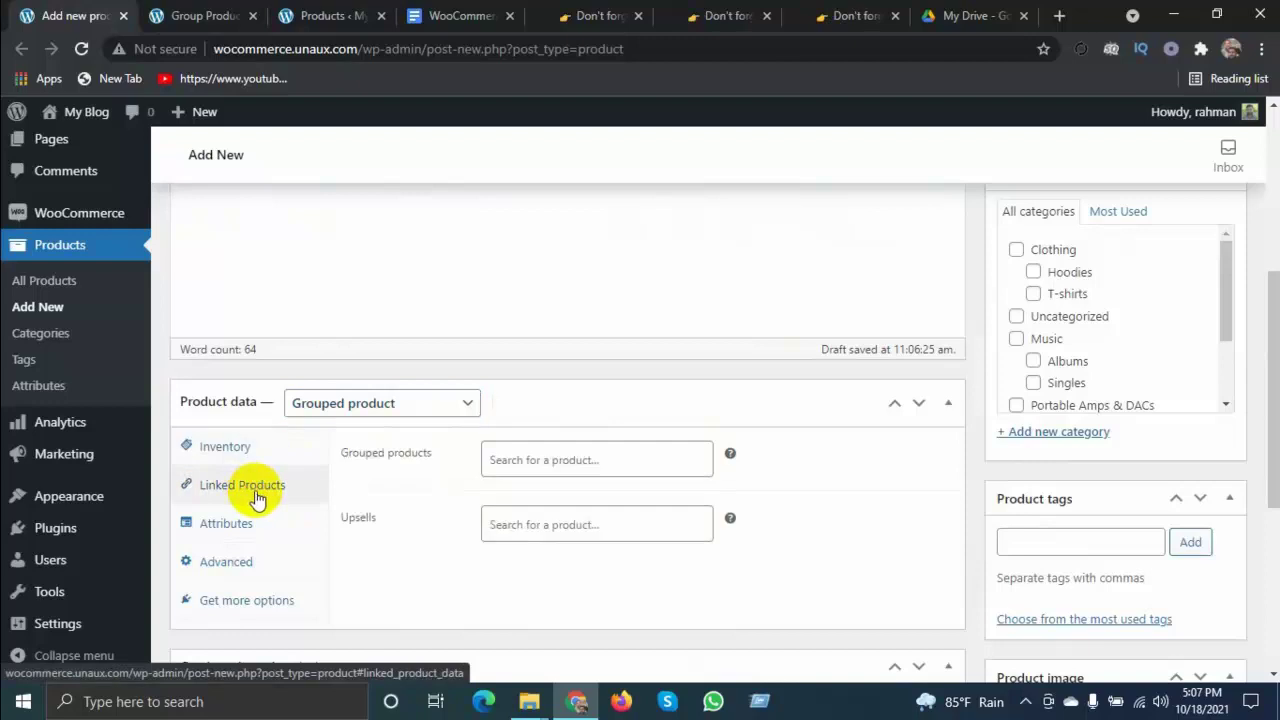
Assign the Group One product to the Posters category
{"action": "scroll", "coordinate": [809, 403], "scroll_direction": "up", "scroll_amount": 1}
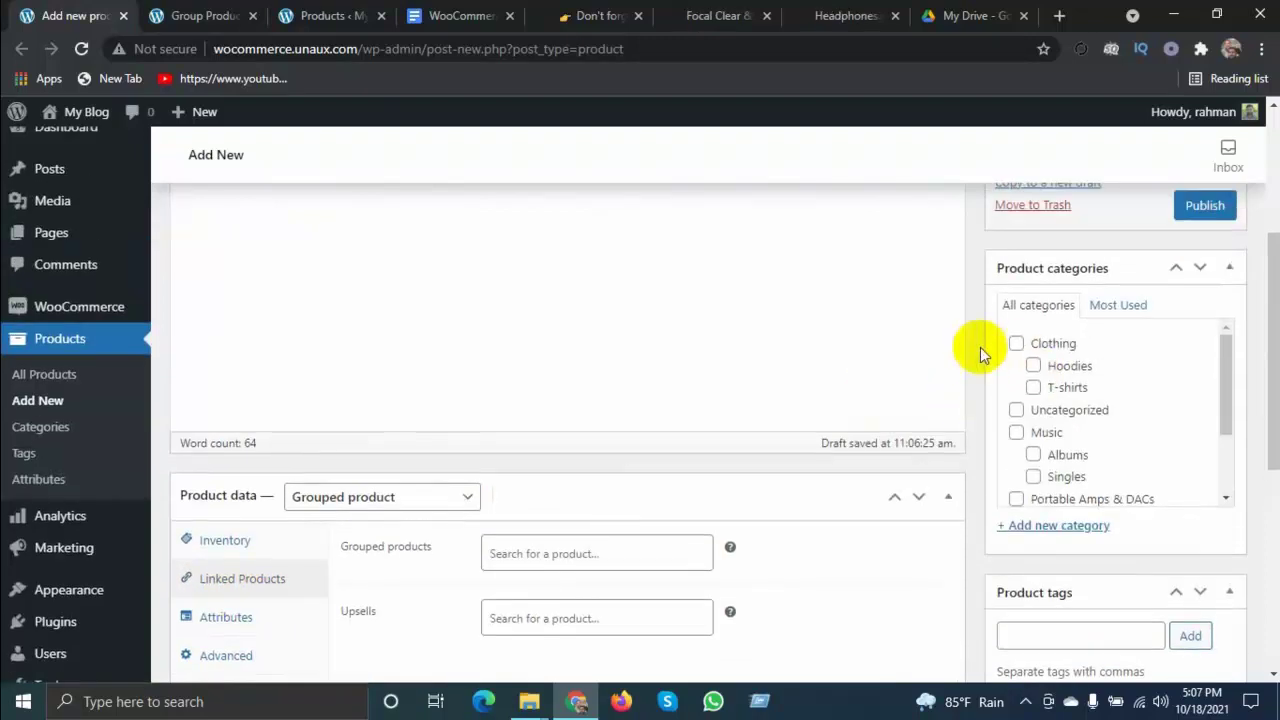
{"action": "scroll", "coordinate": [1060, 400], "scroll_direction": "down", "scroll_amount": 1}
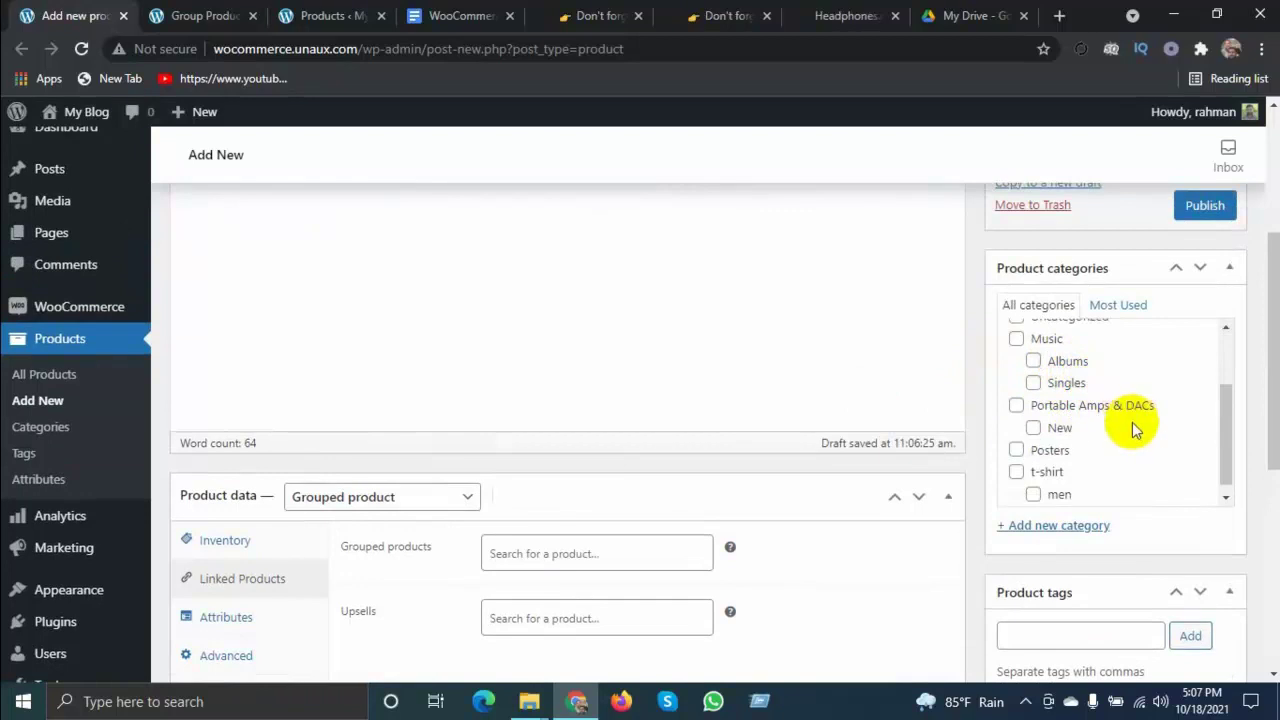
{"action": "scroll", "coordinate": [1131, 429], "scroll_direction": "down", "scroll_amount": 1}
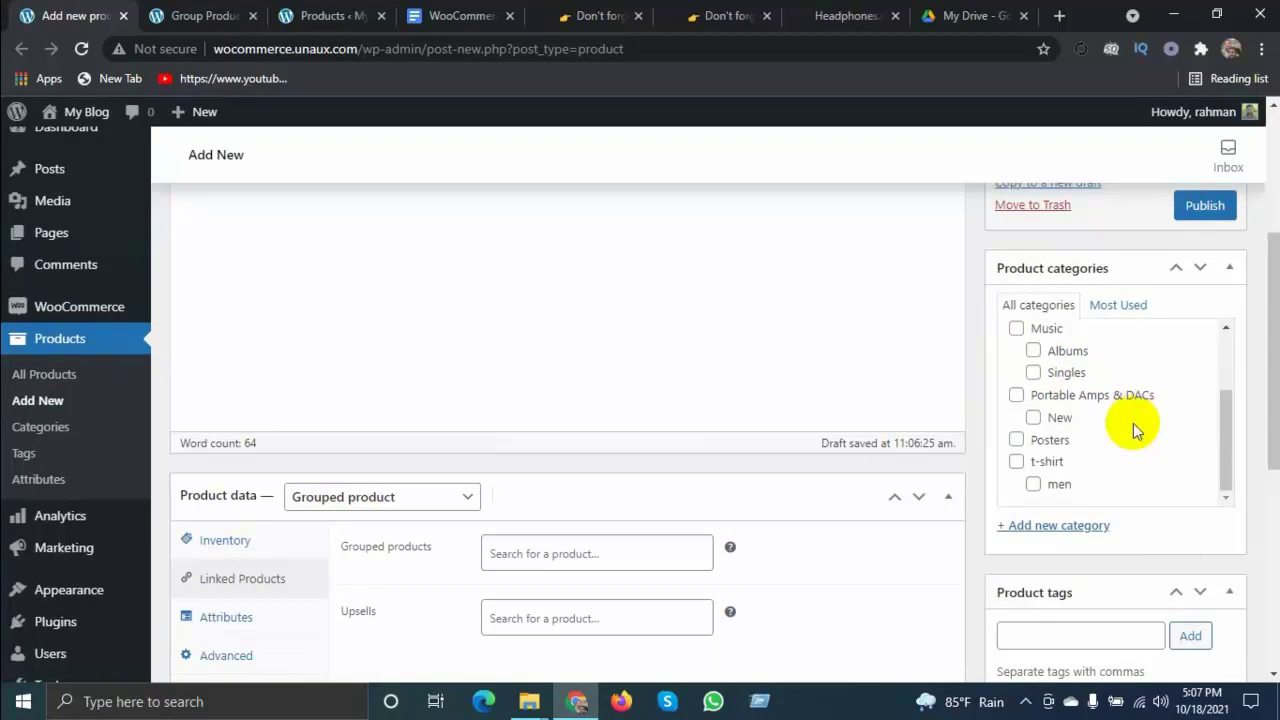
{"action": "left_click", "coordinate": [1016, 440]}
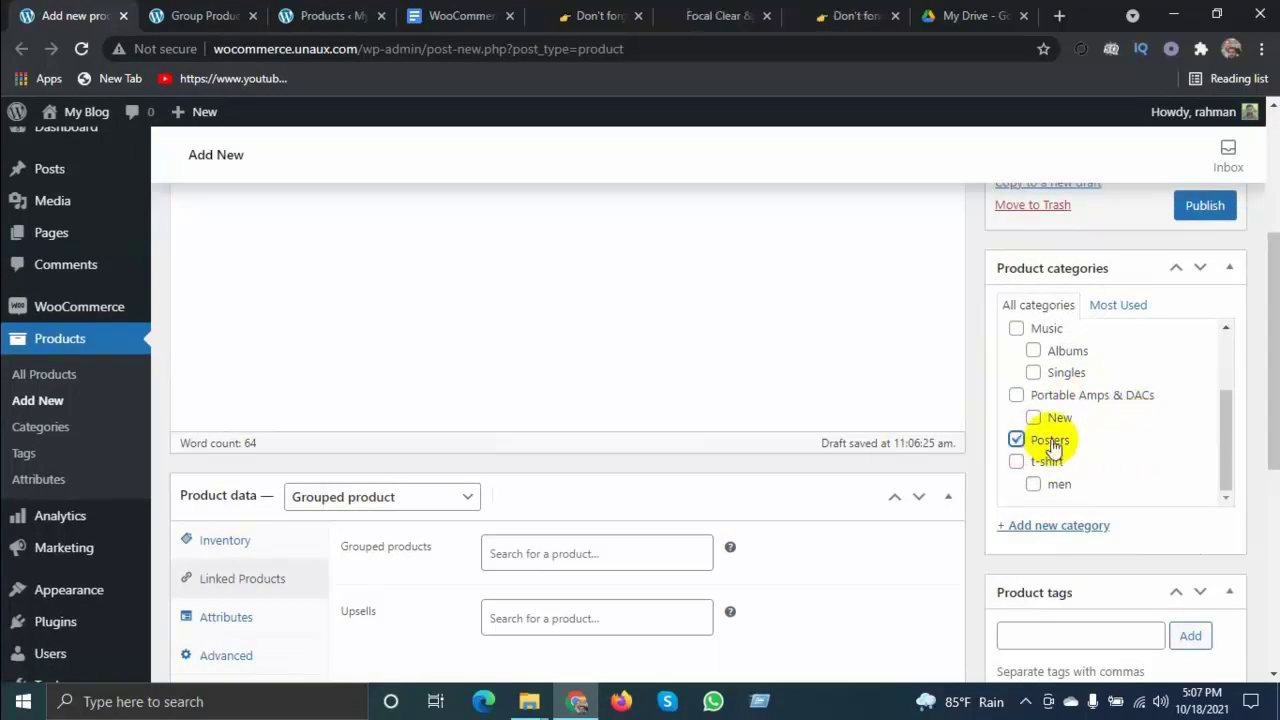
Add the tag "poster" to the Group One product
{"action": "scroll", "coordinate": [1015, 277], "scroll_direction": "up", "scroll_amount": 3}
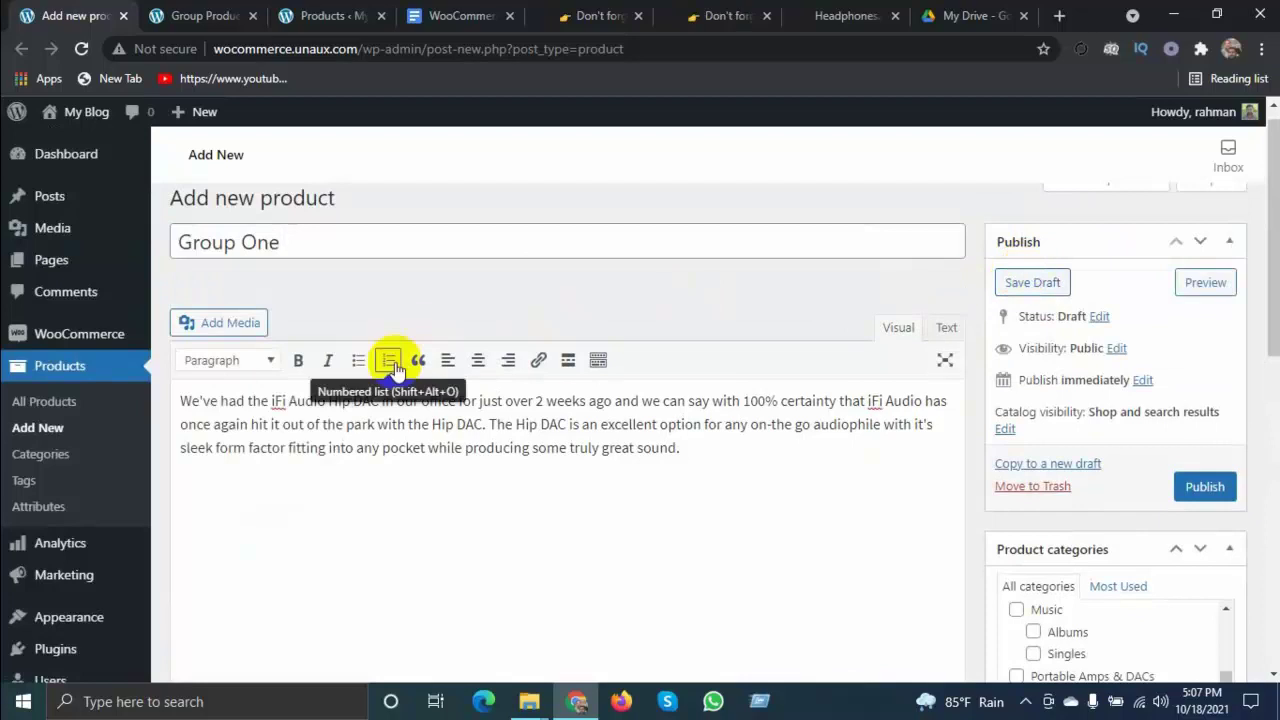
{"action": "scroll", "coordinate": [1086, 386], "scroll_direction": "down", "scroll_amount": 7}
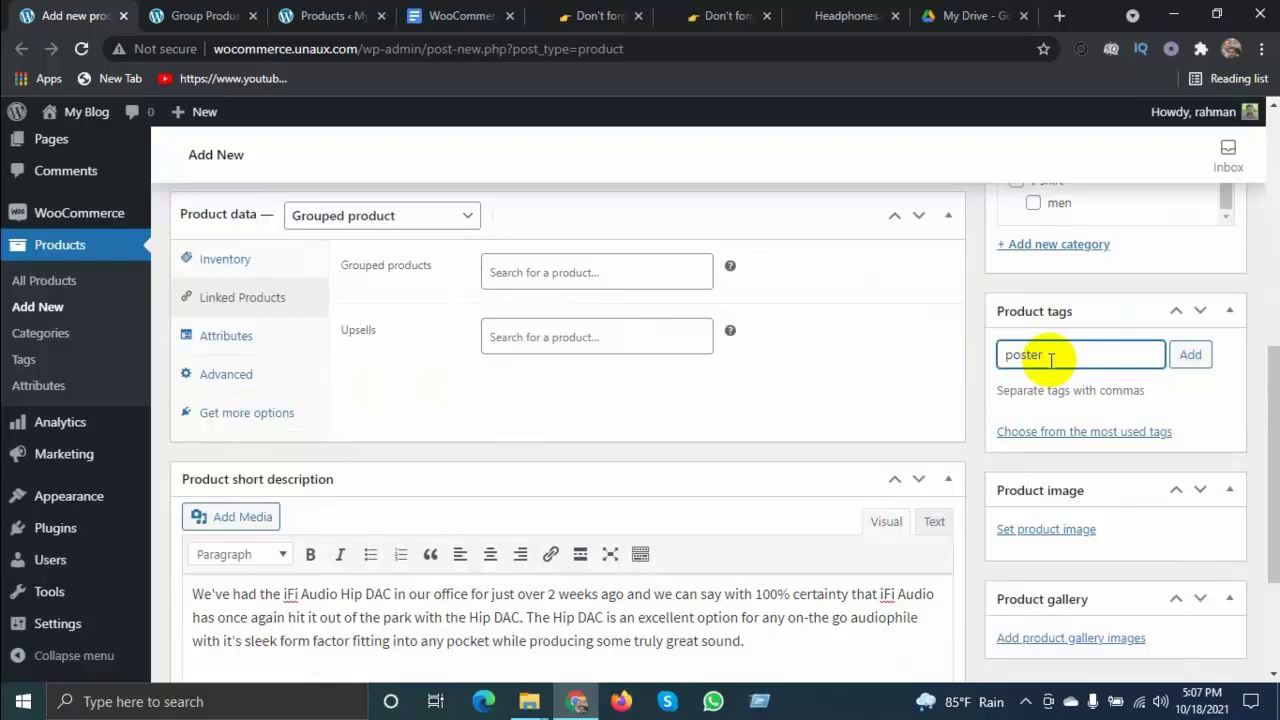
{"action": "left_click", "coordinate": [1188, 354]}
Set the red ninja poster image poster_4_up.jpg from the media library as the Group One product image
{"action": "scroll", "coordinate": [1100, 420], "scroll_direction": "down", "scroll_amount": 1}
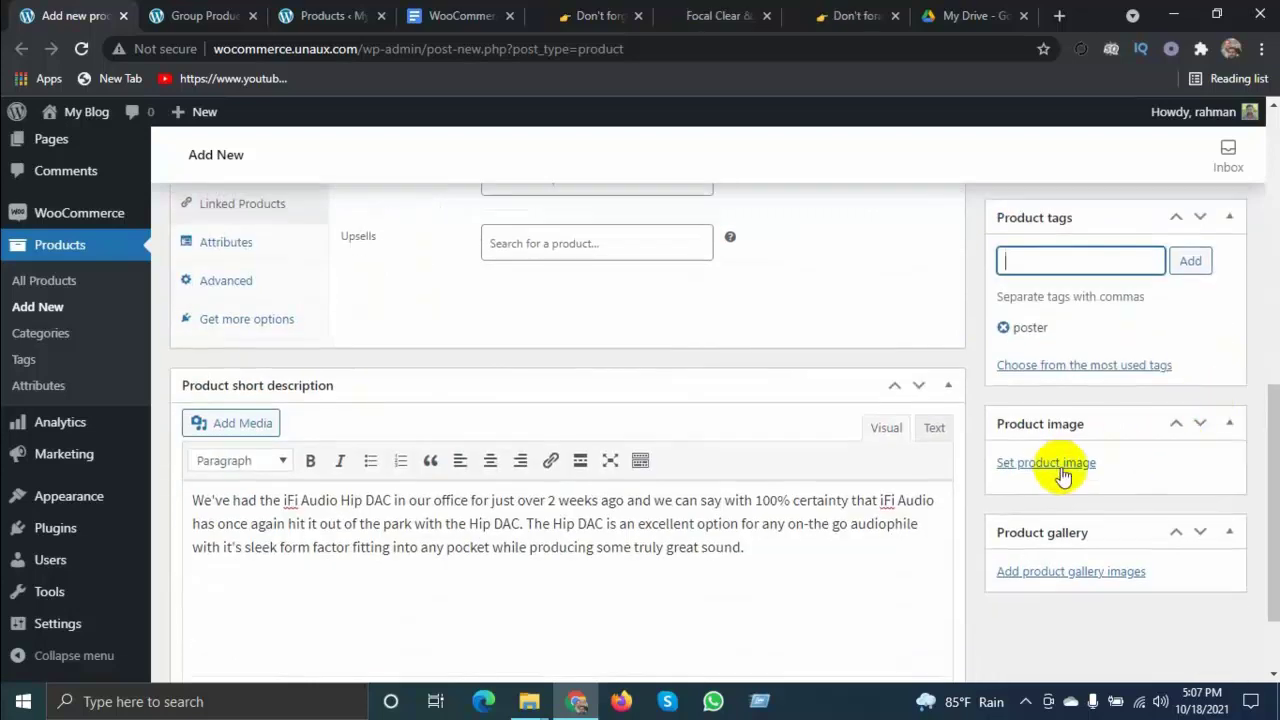
{"action": "left_click", "coordinate": [1052, 463]}
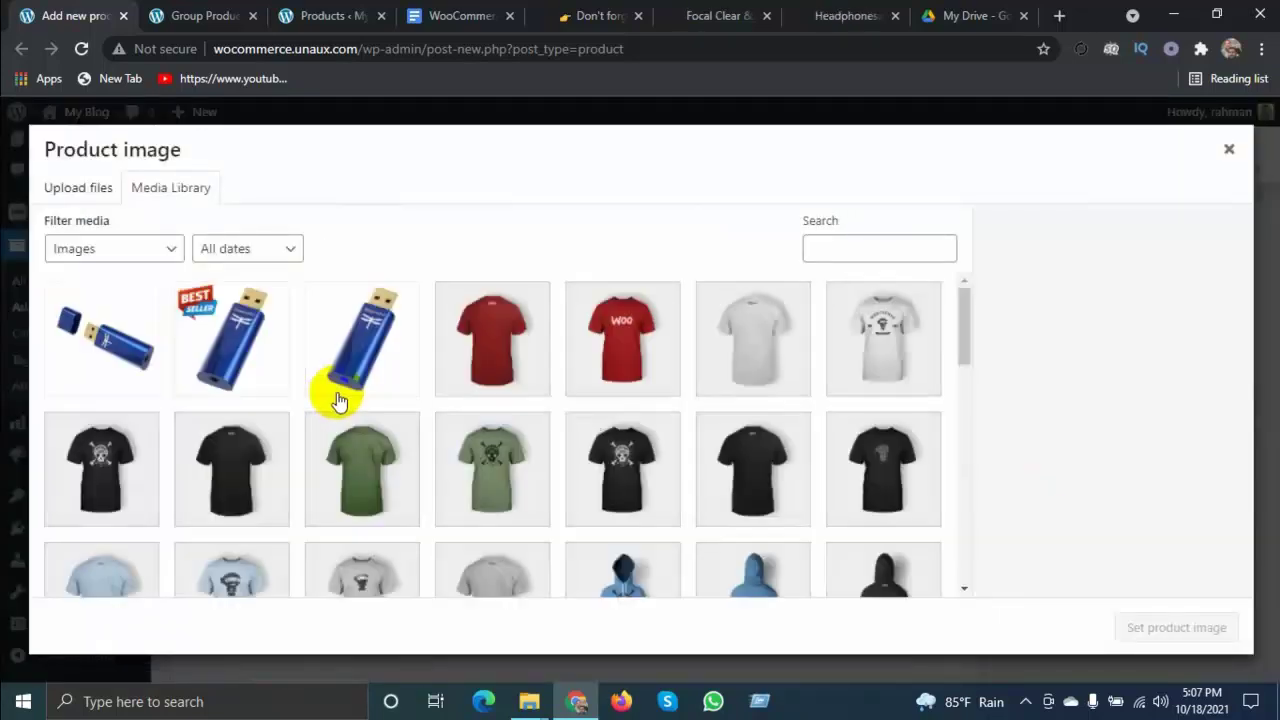
{"action": "scroll", "coordinate": [420, 400], "scroll_direction": "down", "scroll_amount": 10}
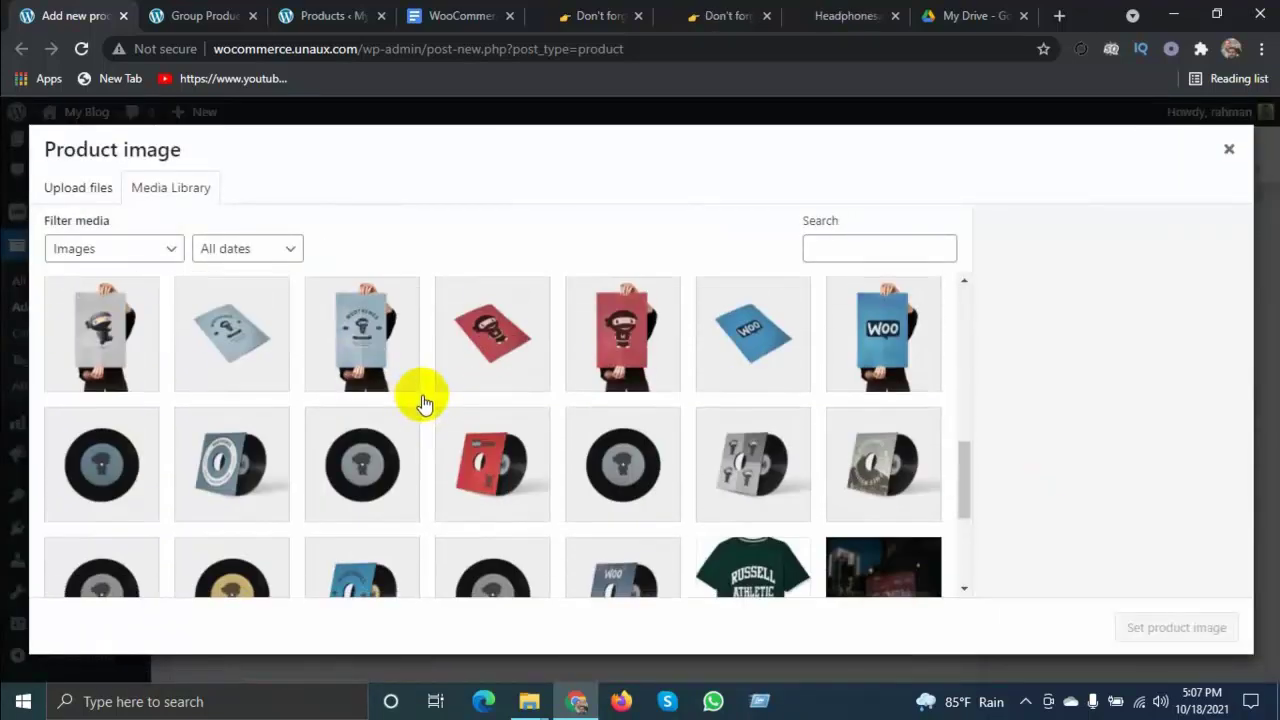
{"action": "left_click", "coordinate": [640, 333]}
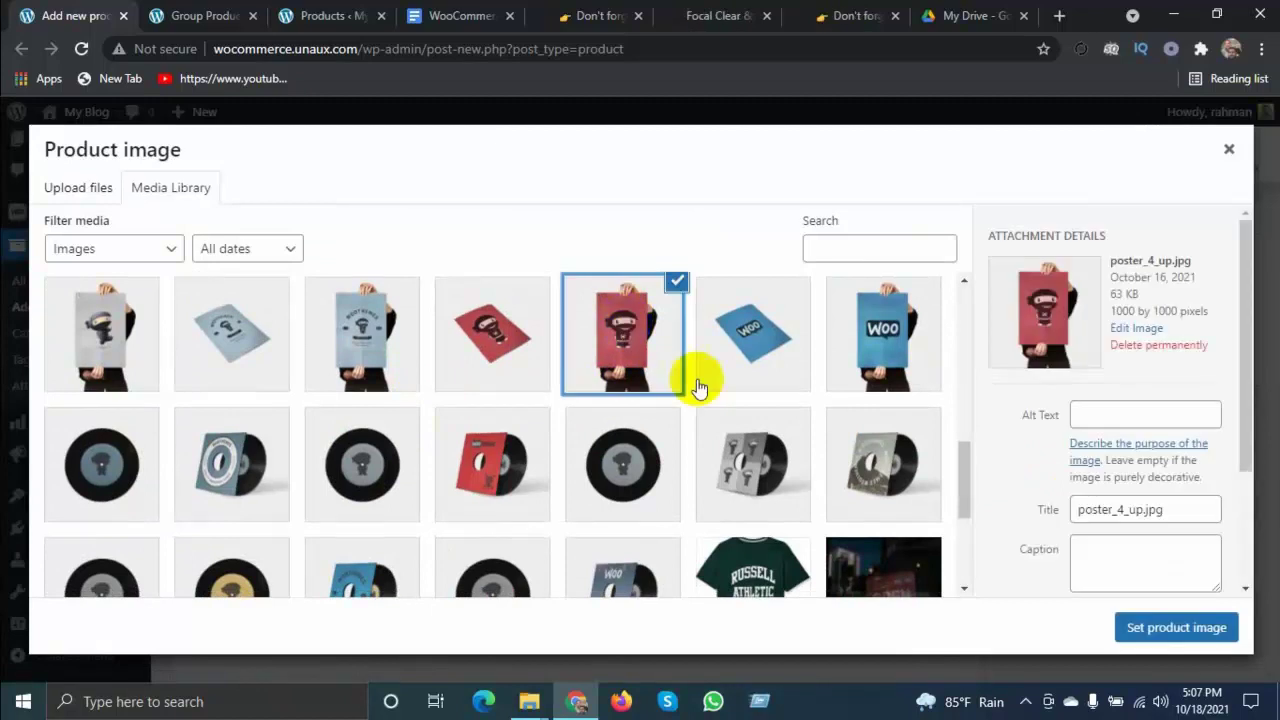
{"action": "left_click", "coordinate": [1144, 624]}
Add the angled red ninja poster image, cd_2_angle.jpg and poster_5_up.jpg to the product gallery
{"action": "scroll", "coordinate": [1020, 523], "scroll_direction": "down", "scroll_amount": 3}
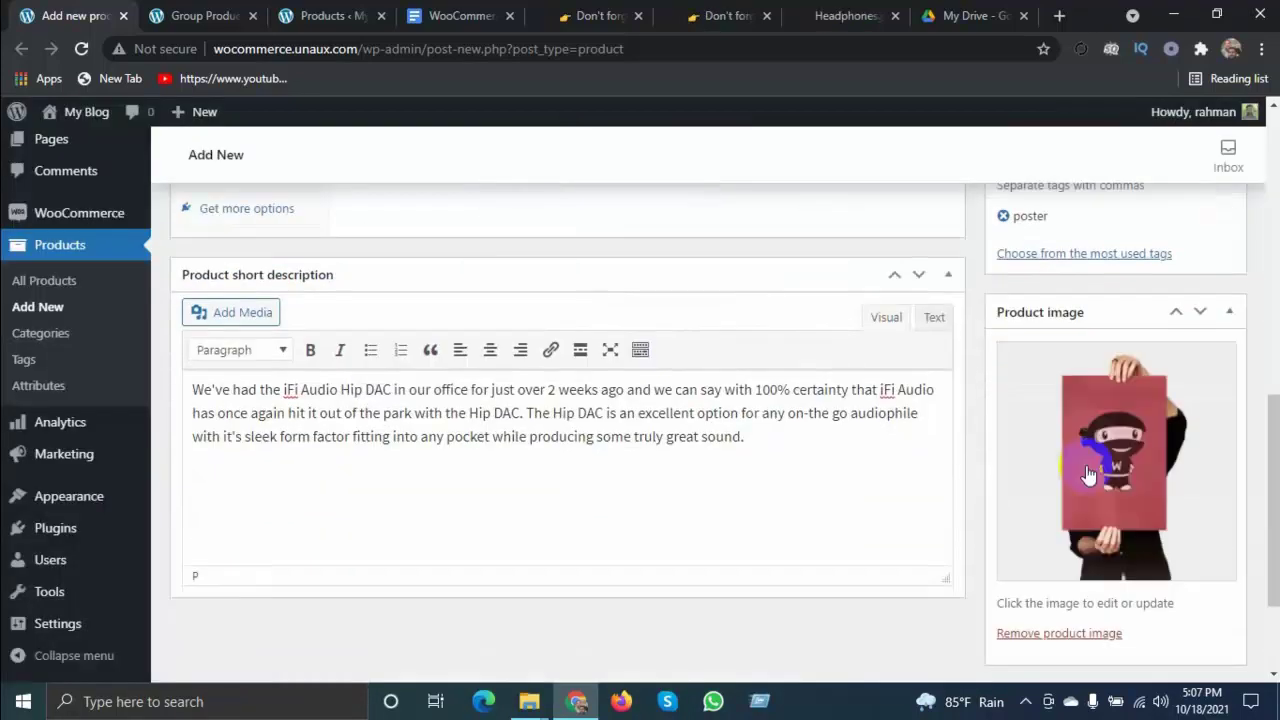
{"action": "left_click", "coordinate": [1034, 580]}
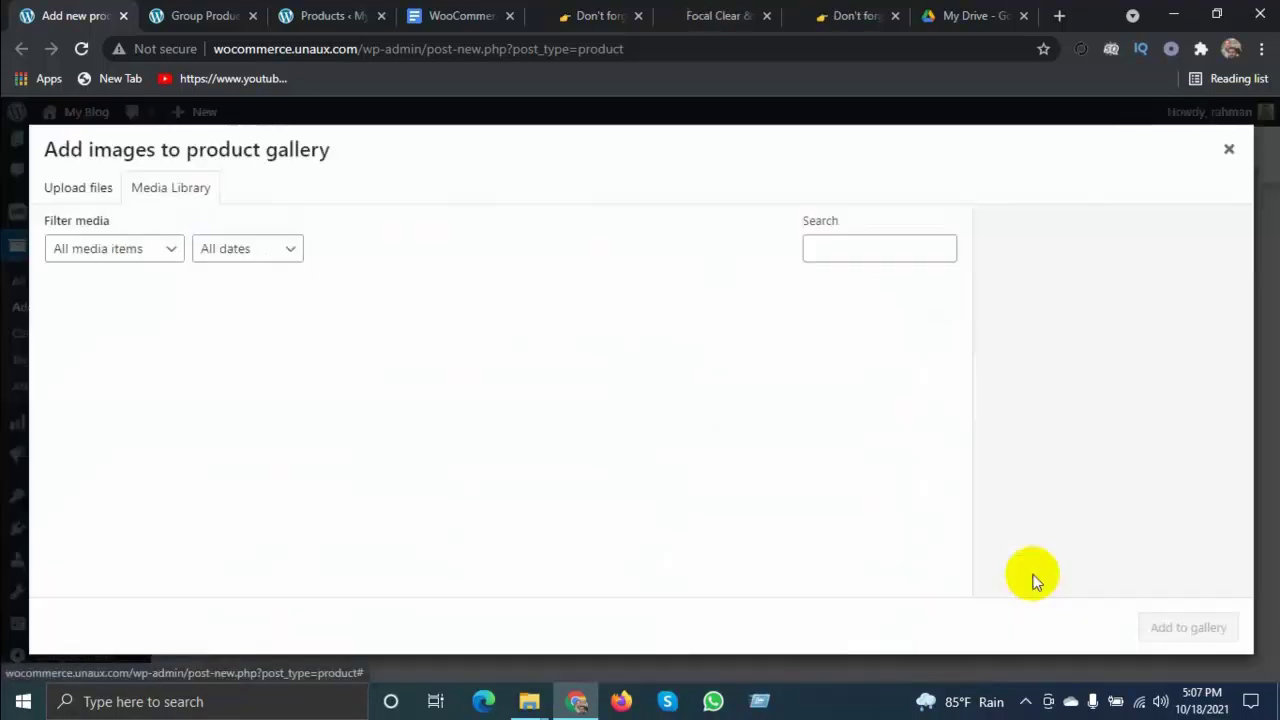
{"action": "scroll", "coordinate": [600, 462], "scroll_direction": "down", "scroll_amount": 5}
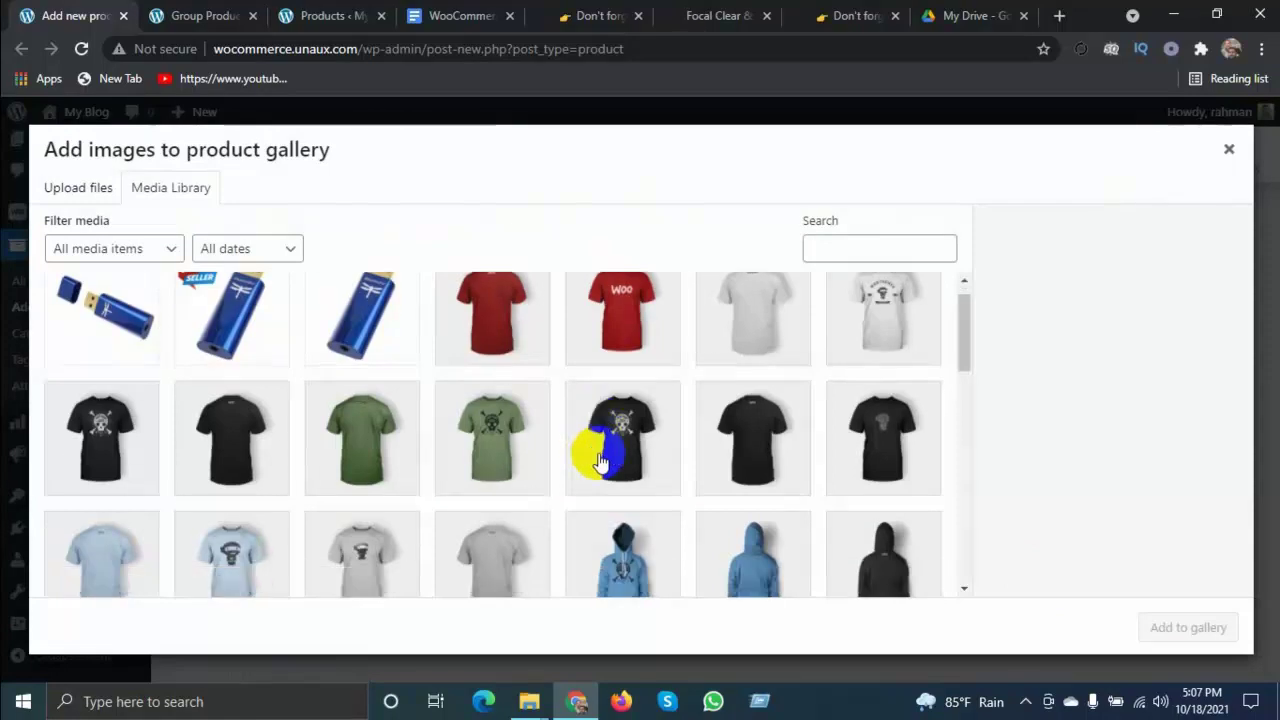
{"action": "scroll", "coordinate": [605, 463], "scroll_direction": "down", "scroll_amount": 1}
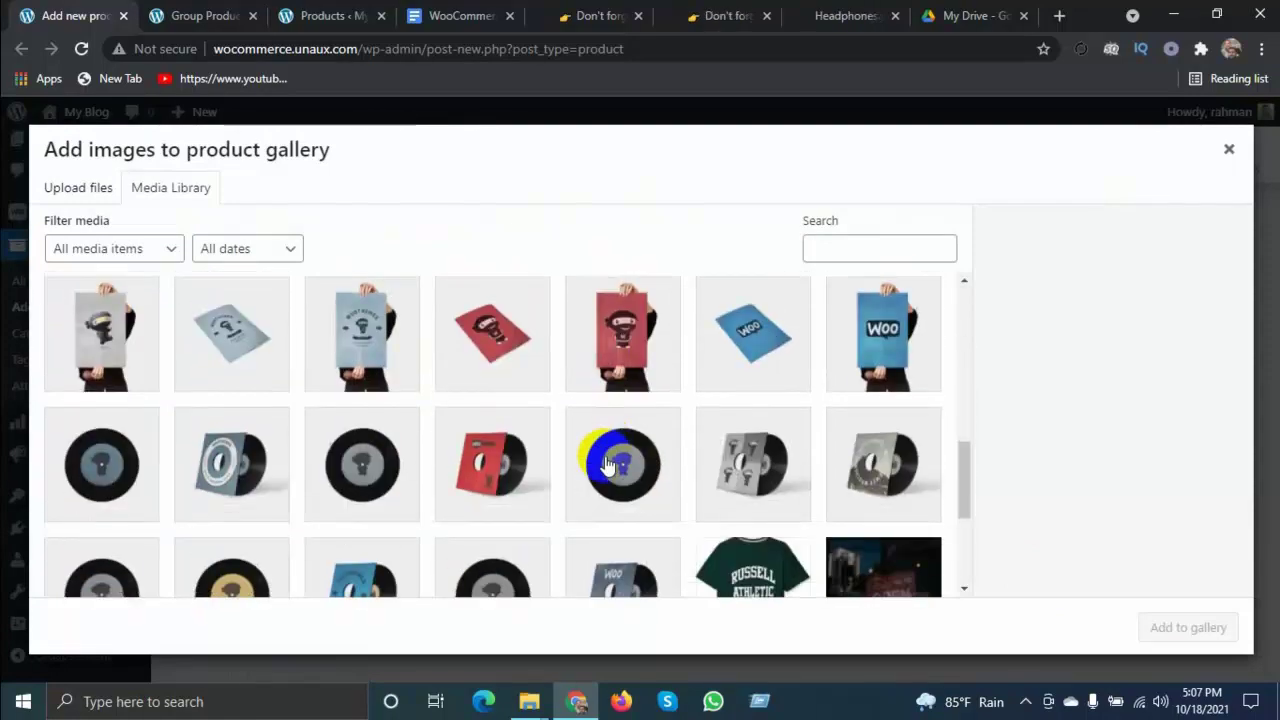
{"action": "left_click", "coordinate": [477, 352]}
{"action": "left_click", "coordinate": [497, 459]}
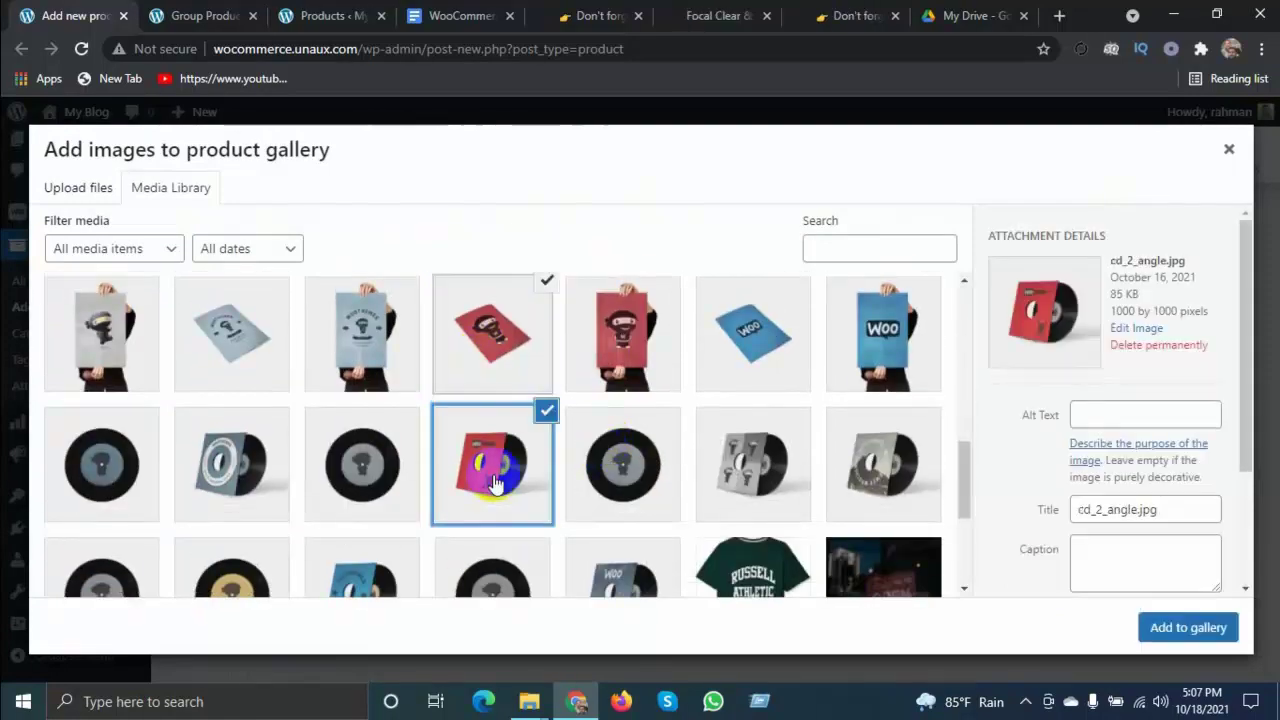
{"action": "left_click", "coordinate": [871, 334]}
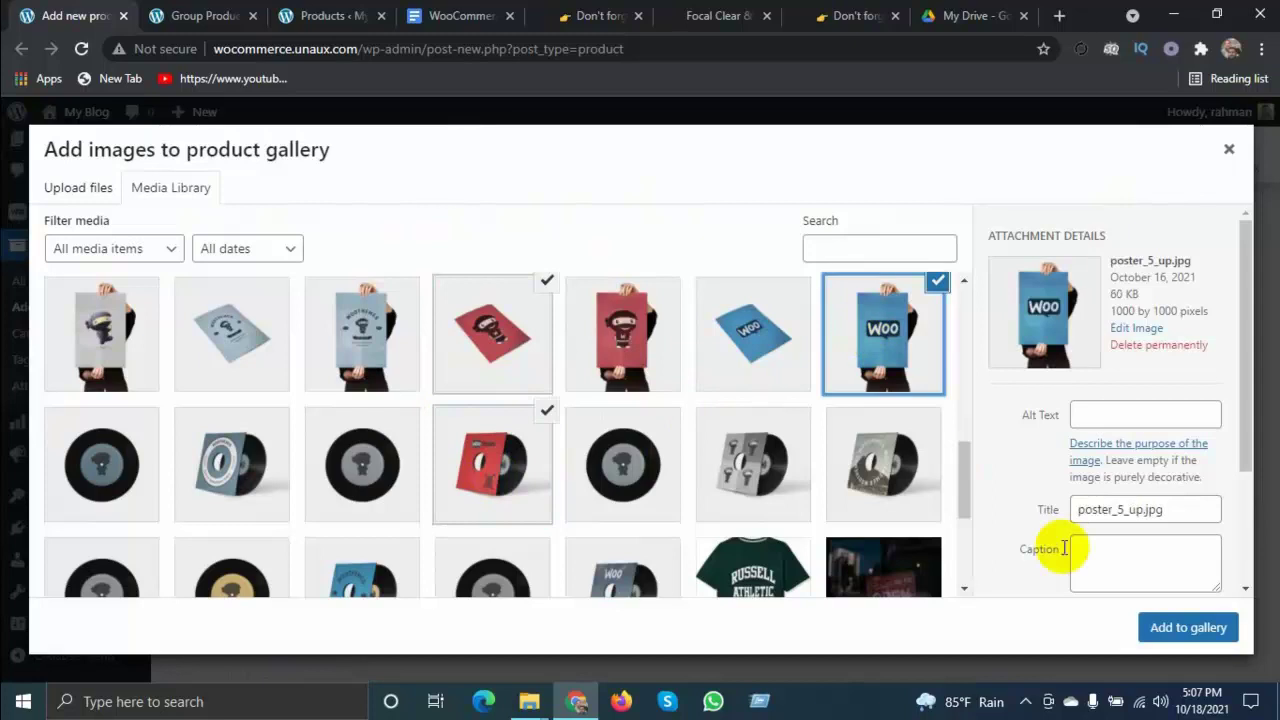
{"action": "left_click", "coordinate": [1175, 627]}
{"action": "scroll", "coordinate": [926, 534], "scroll_direction": "up", "scroll_amount": 15}
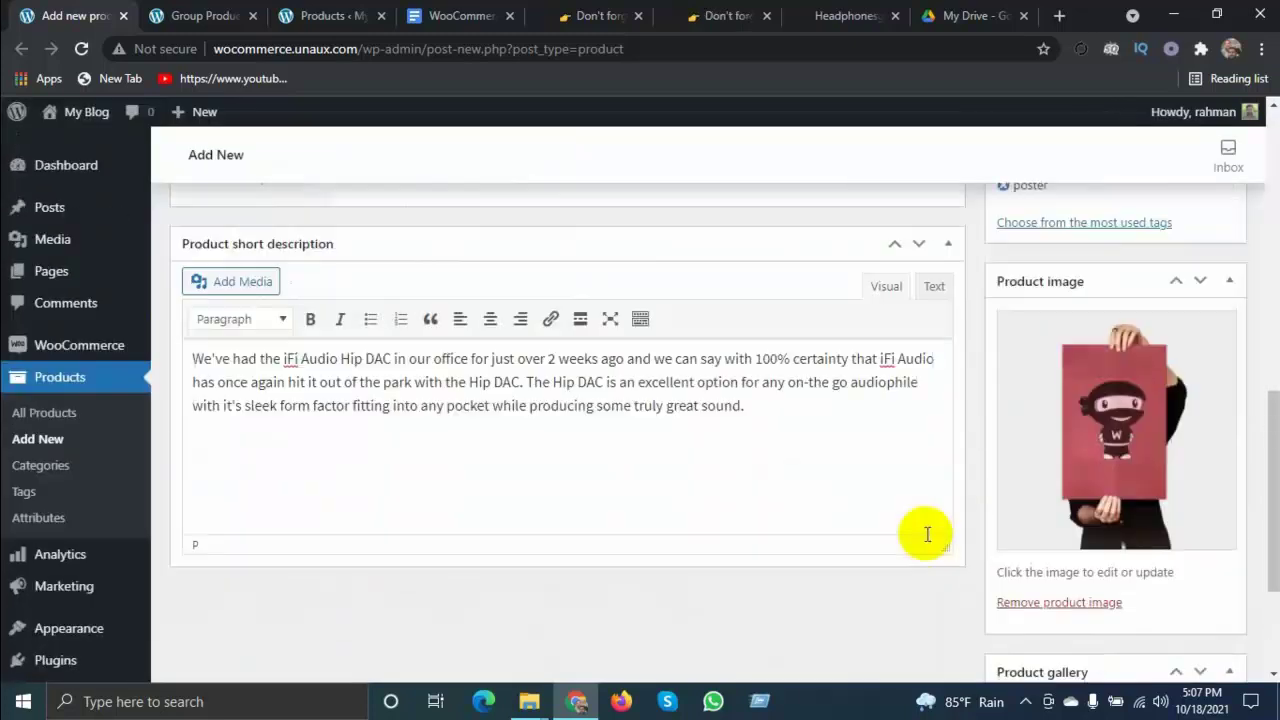
{"action": "scroll", "coordinate": [1086, 379], "scroll_direction": "down", "scroll_amount": 10}
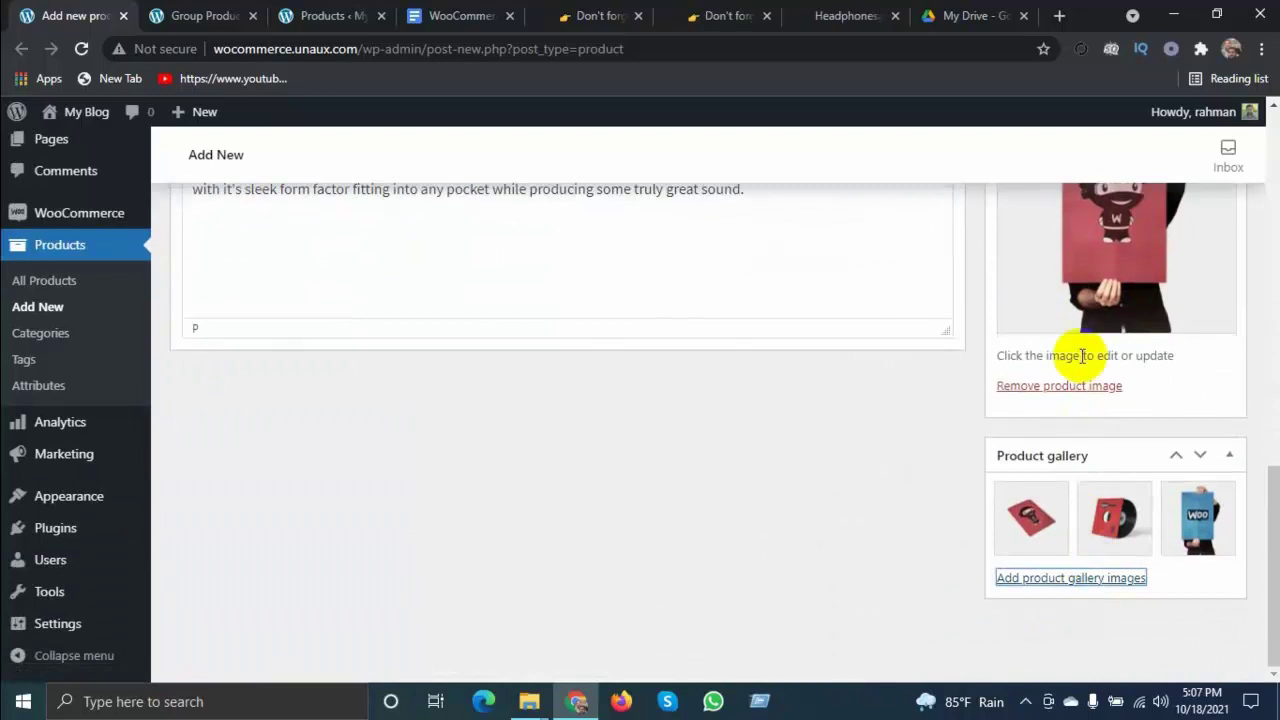
Consult the products list for poster items and add Premium Quality (POSTER-PREMIUM-QUALITY) to Group One's grouped products
{"action": "scroll", "coordinate": [1080, 551], "scroll_direction": "up", "scroll_amount": 5}
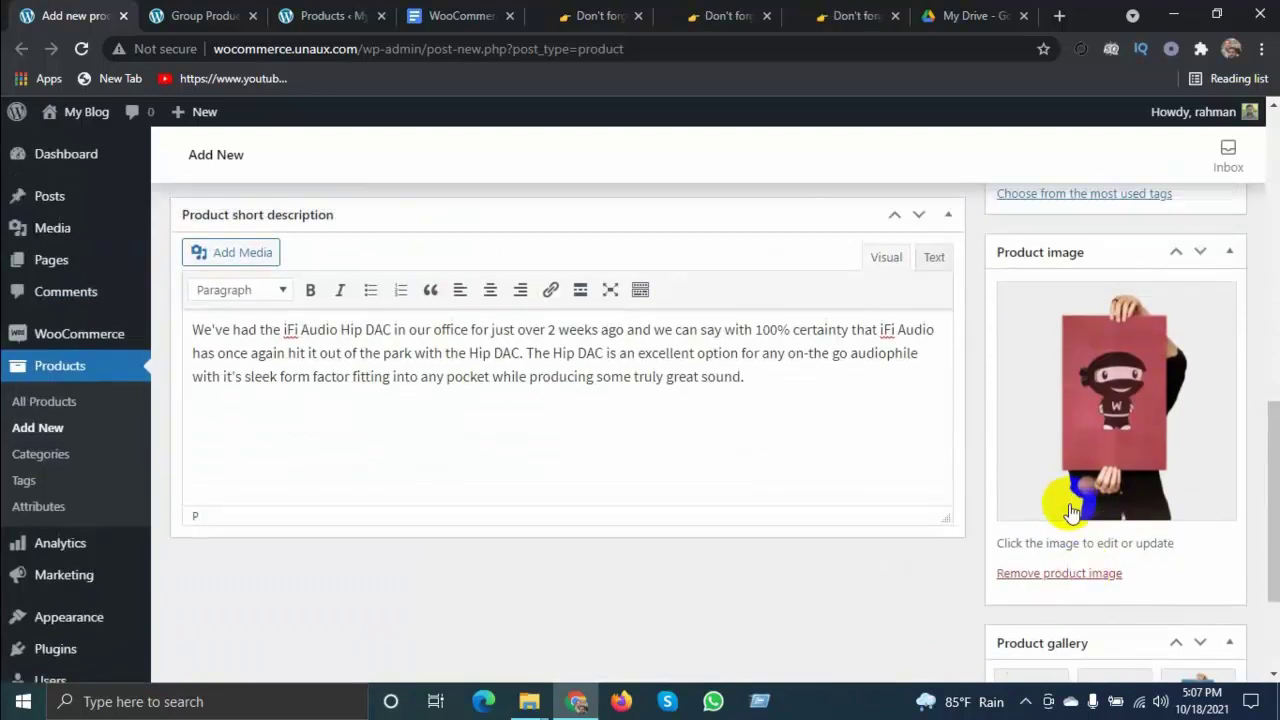
{"action": "scroll", "coordinate": [857, 449], "scroll_direction": "up", "scroll_amount": 8}
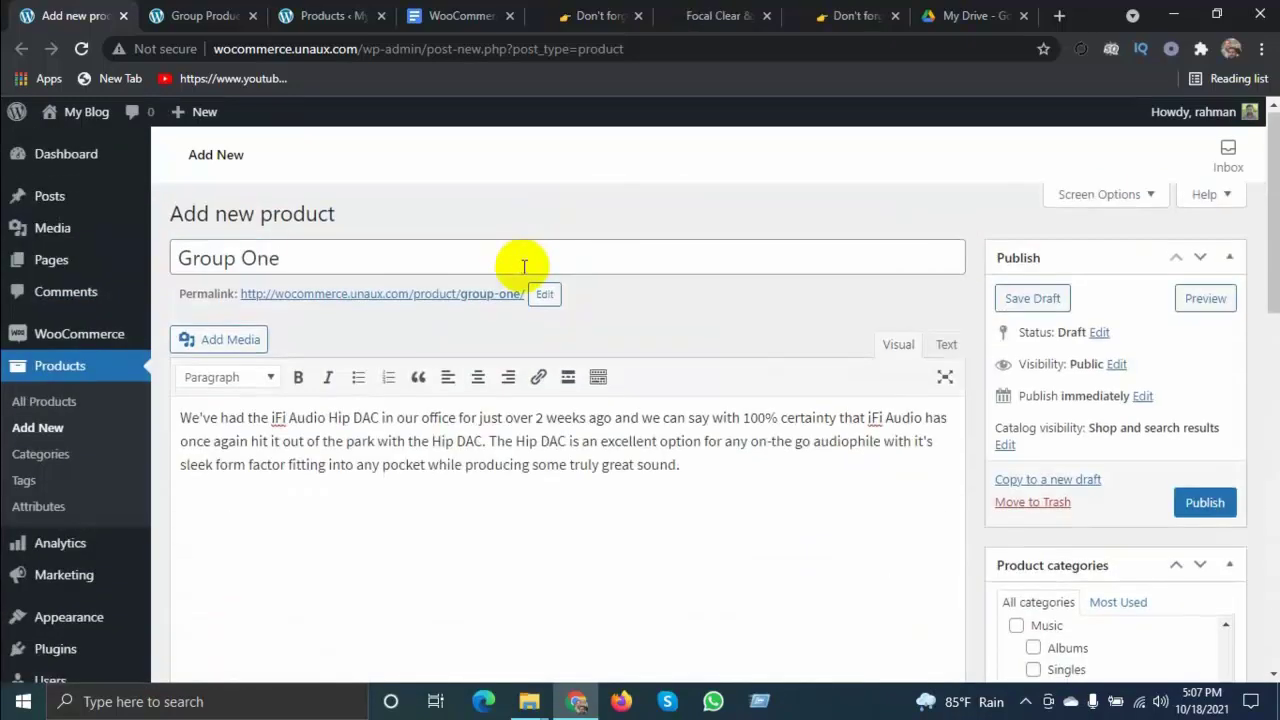
{"action": "scroll", "coordinate": [466, 294], "scroll_direction": "down", "scroll_amount": 8}
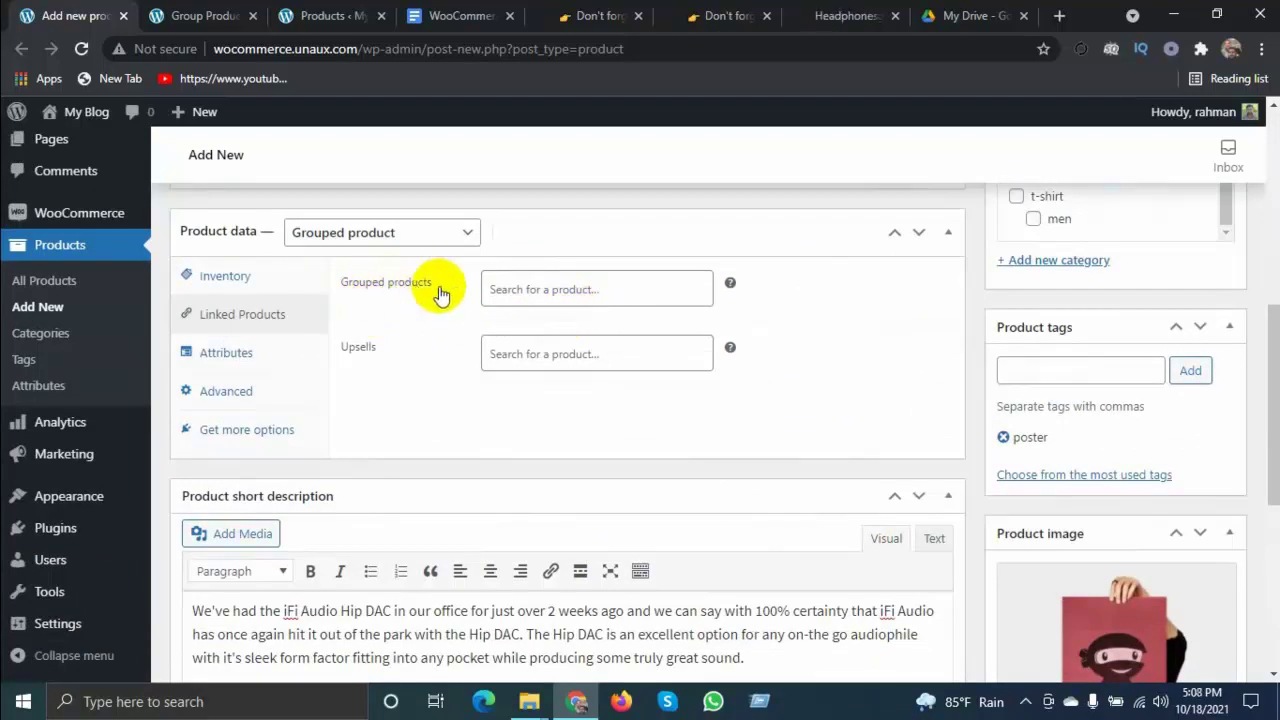
{"action": "left_click", "coordinate": [567, 290]}
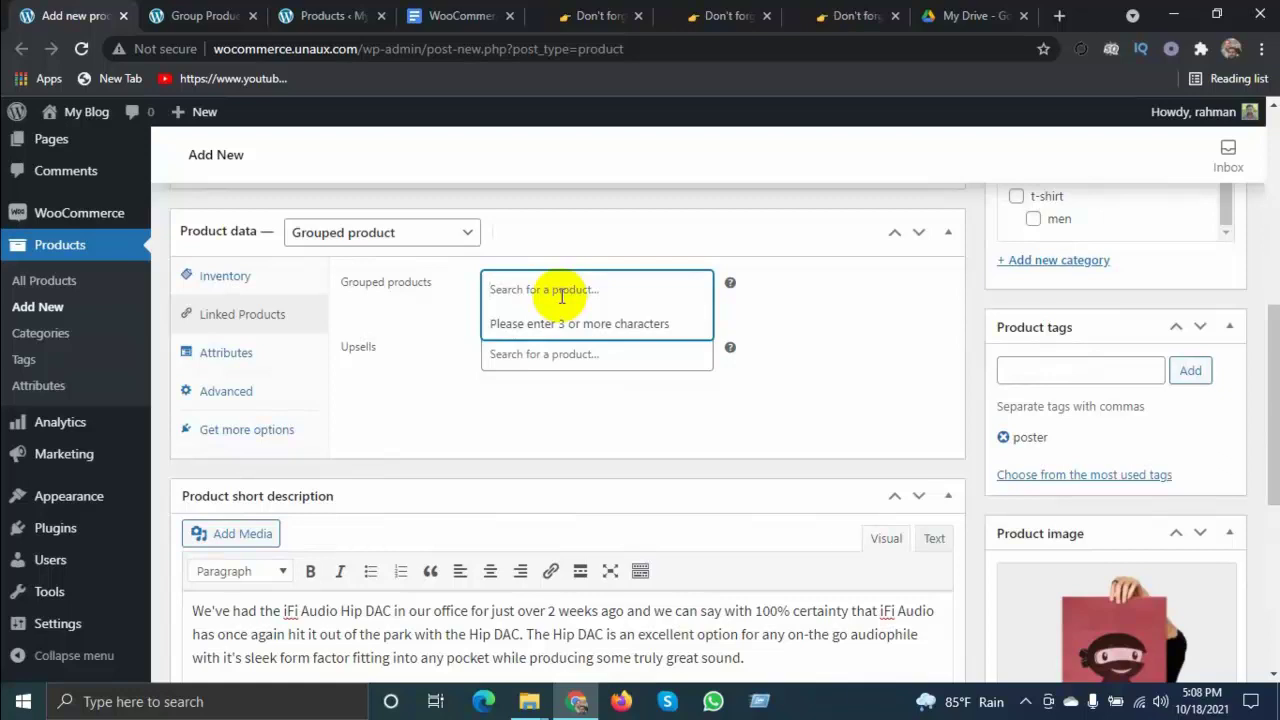
{"action": "left_click", "coordinate": [305, 15]}
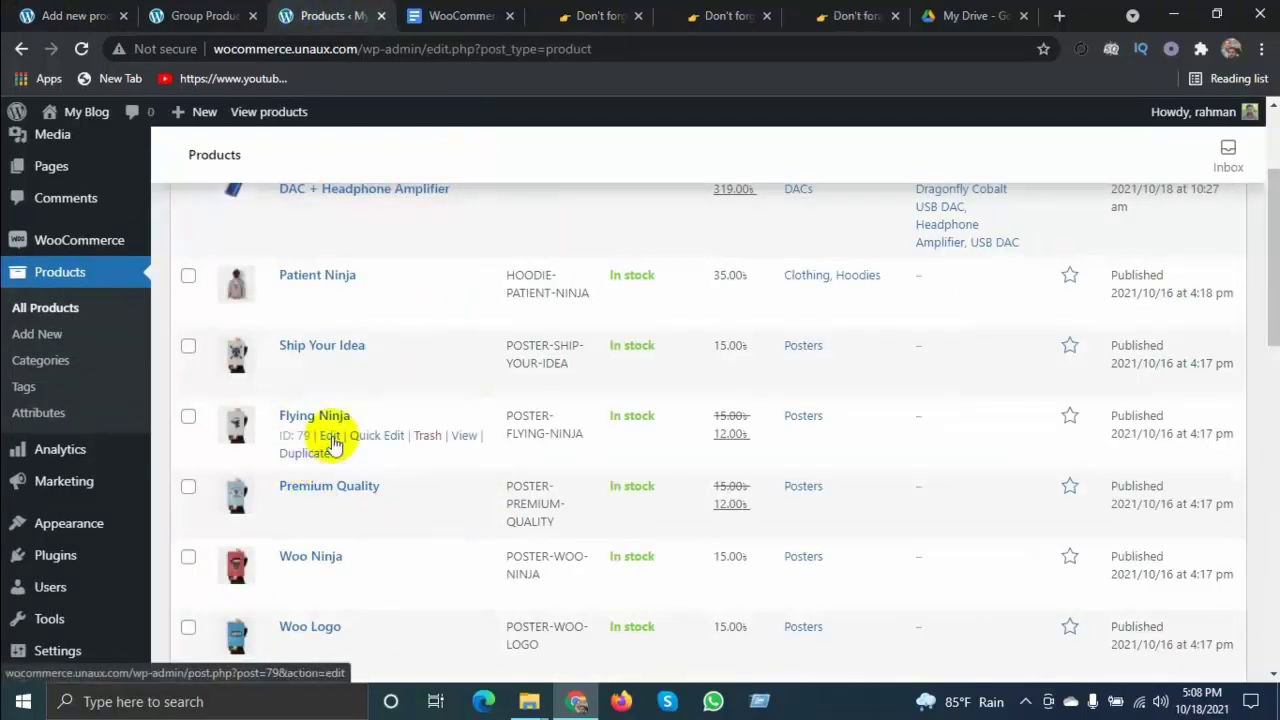
{"action": "scroll", "coordinate": [350, 495], "scroll_direction": "down", "scroll_amount": 1}
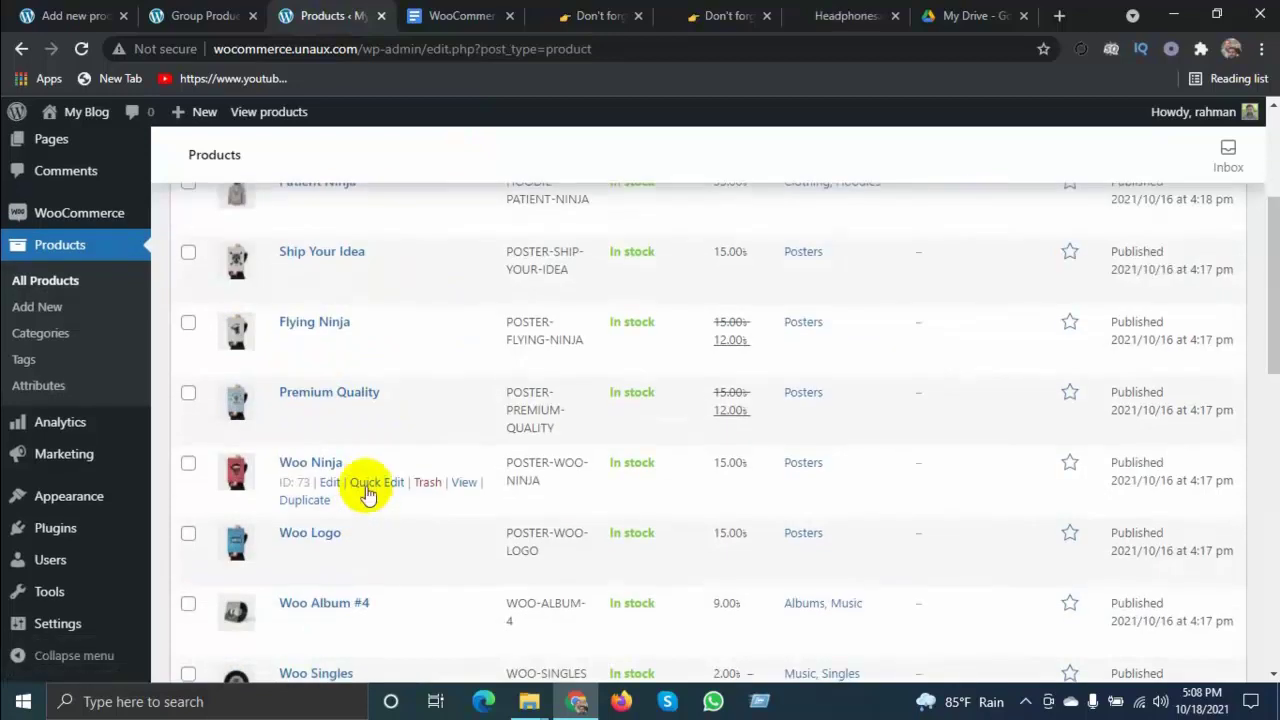
{"action": "scroll", "coordinate": [360, 490], "scroll_direction": "up", "scroll_amount": 1}
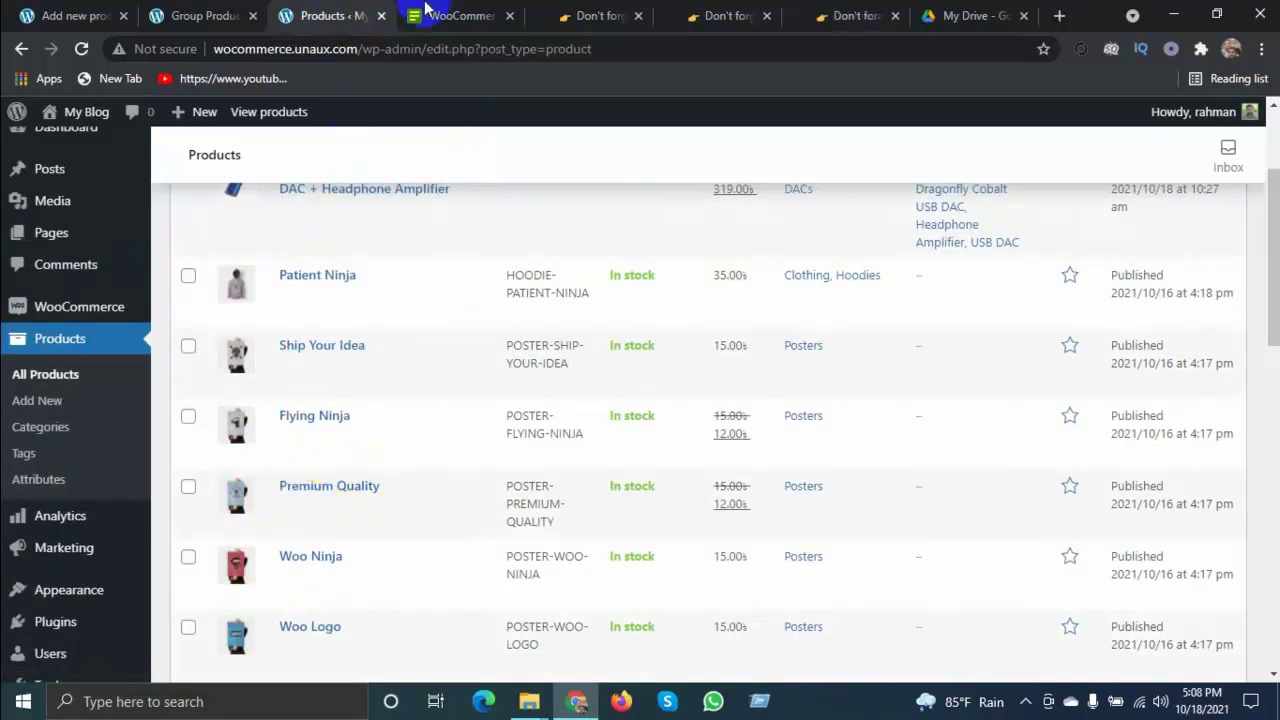
{"action": "left_click", "coordinate": [112, 15]}
{"action": "left_click", "coordinate": [200, 15]}
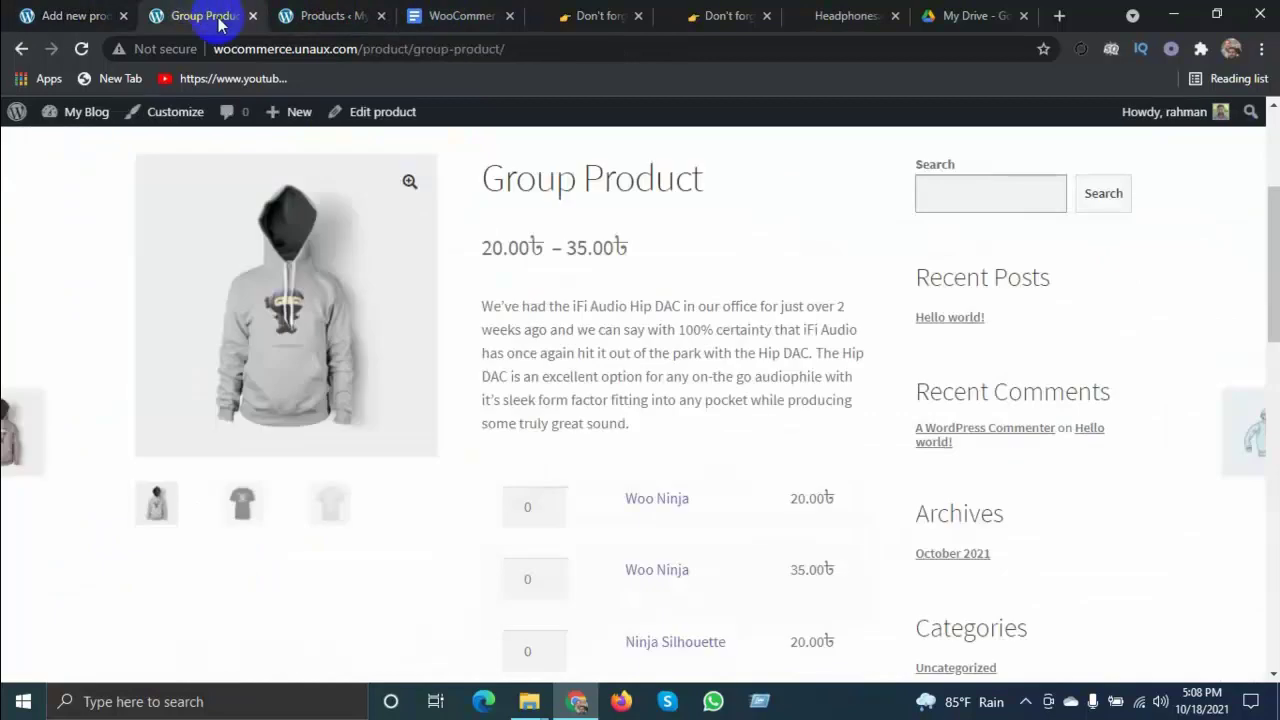
{"action": "left_click", "coordinate": [57, 8]}
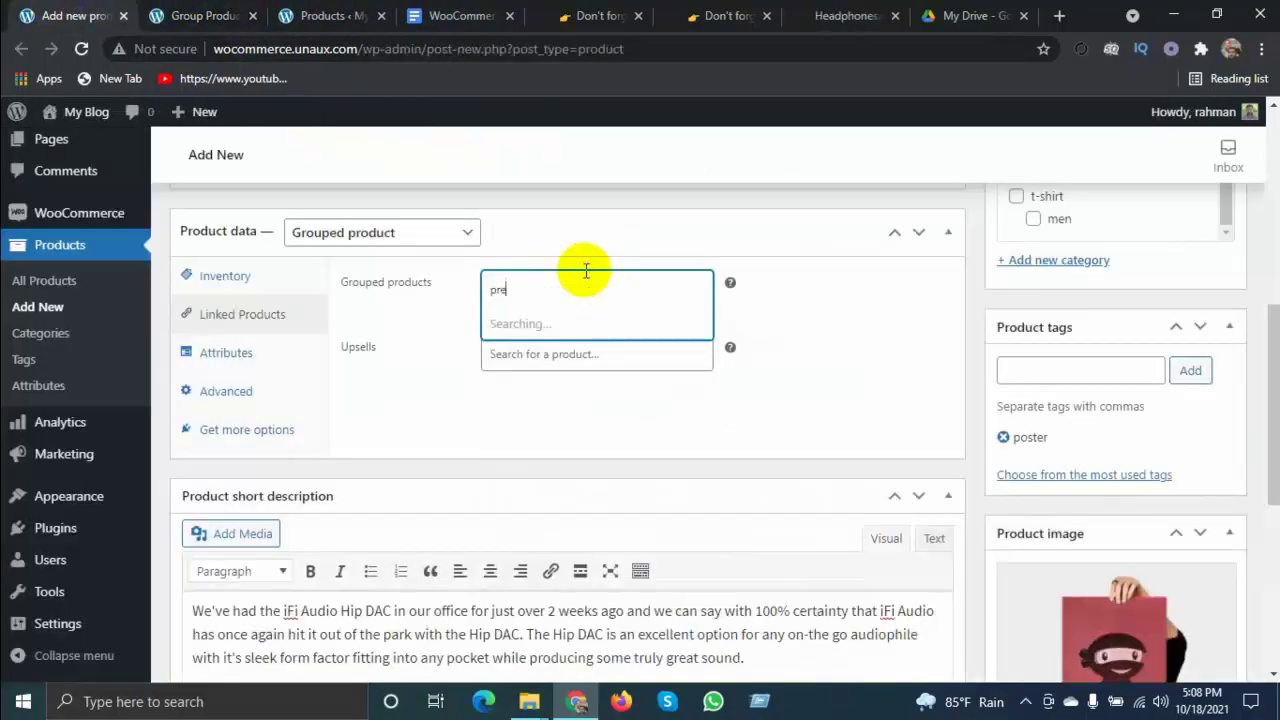
{"action": "scroll", "coordinate": [597, 370], "scroll_direction": "down", "scroll_amount": 2}
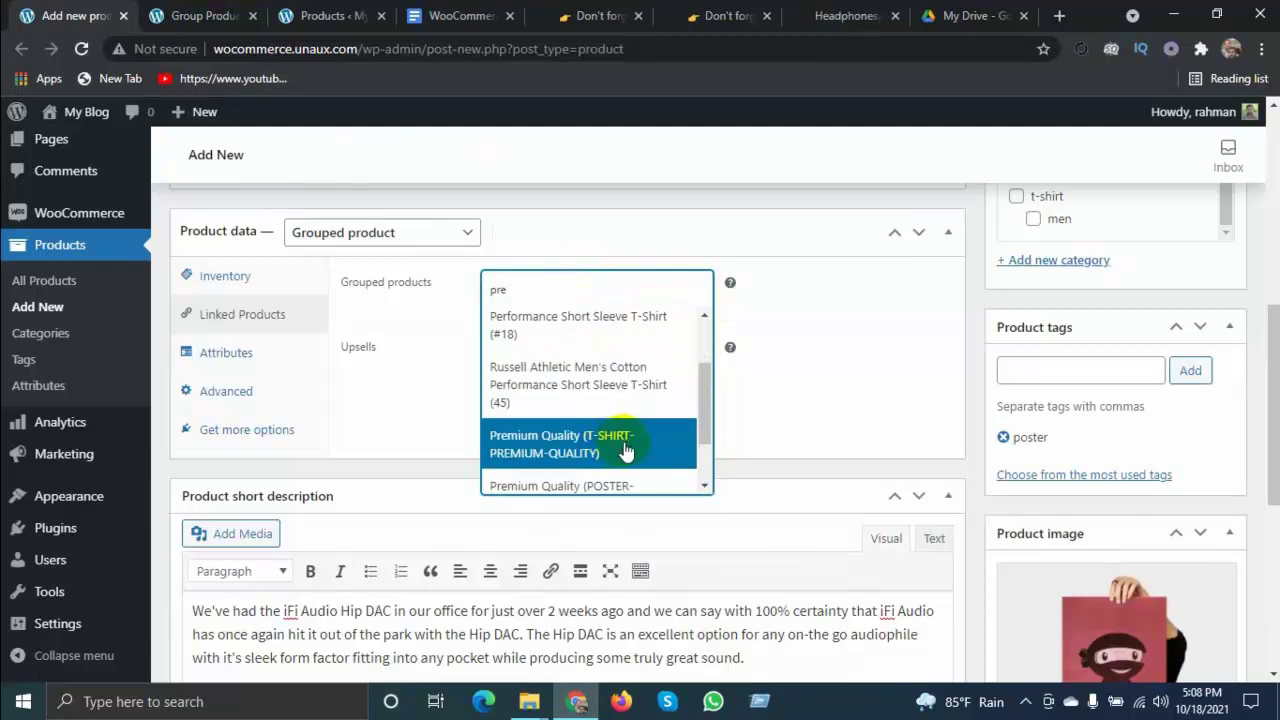
{"action": "scroll", "coordinate": [625, 450], "scroll_direction": "down", "scroll_amount": 2}
{"action": "left_click", "coordinate": [613, 426]}
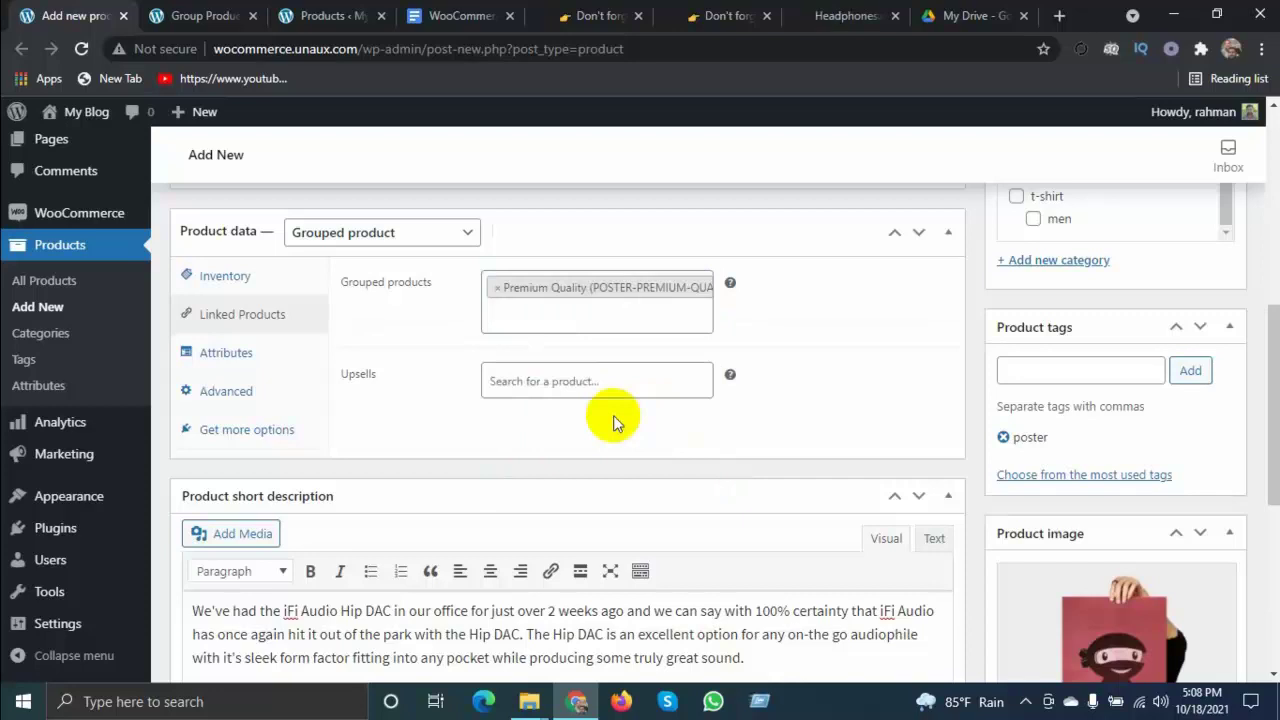
Add Flying Ninja (POSTER-FLYING-NINJA) to the grouped products of Group One
{"action": "left_click", "coordinate": [312, 15]}
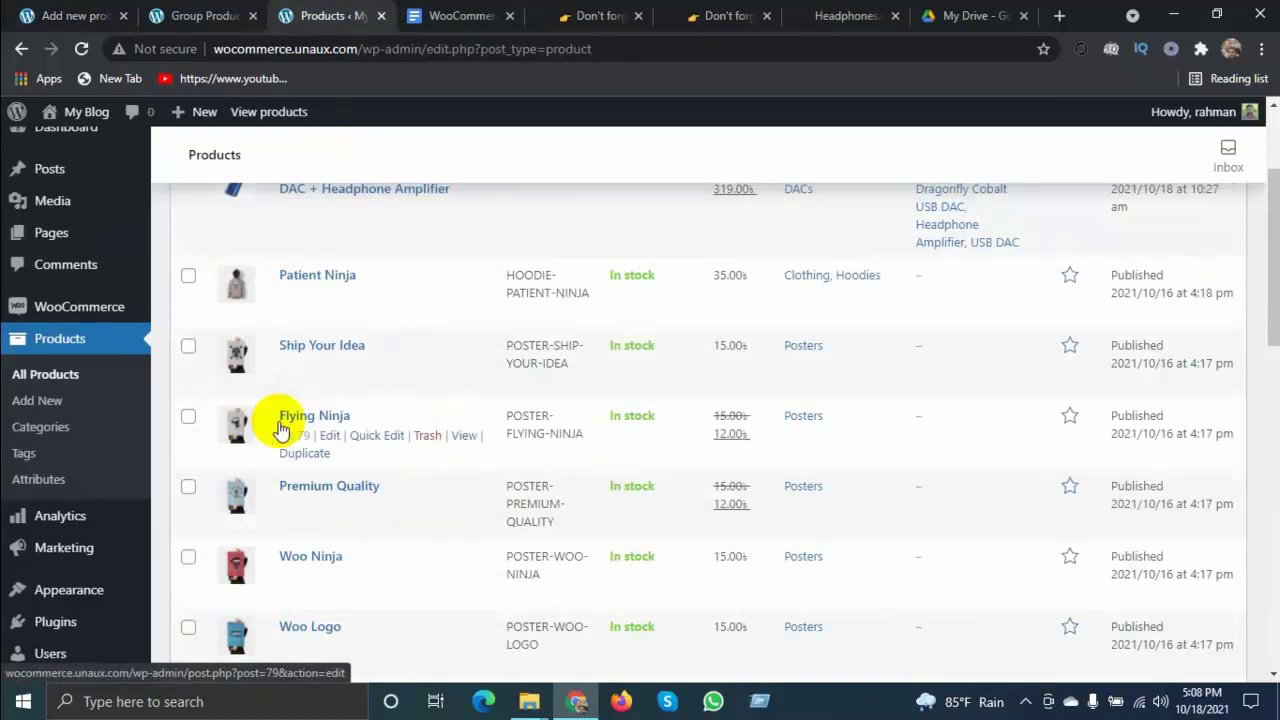
{"action": "left_click", "coordinate": [465, 15]}
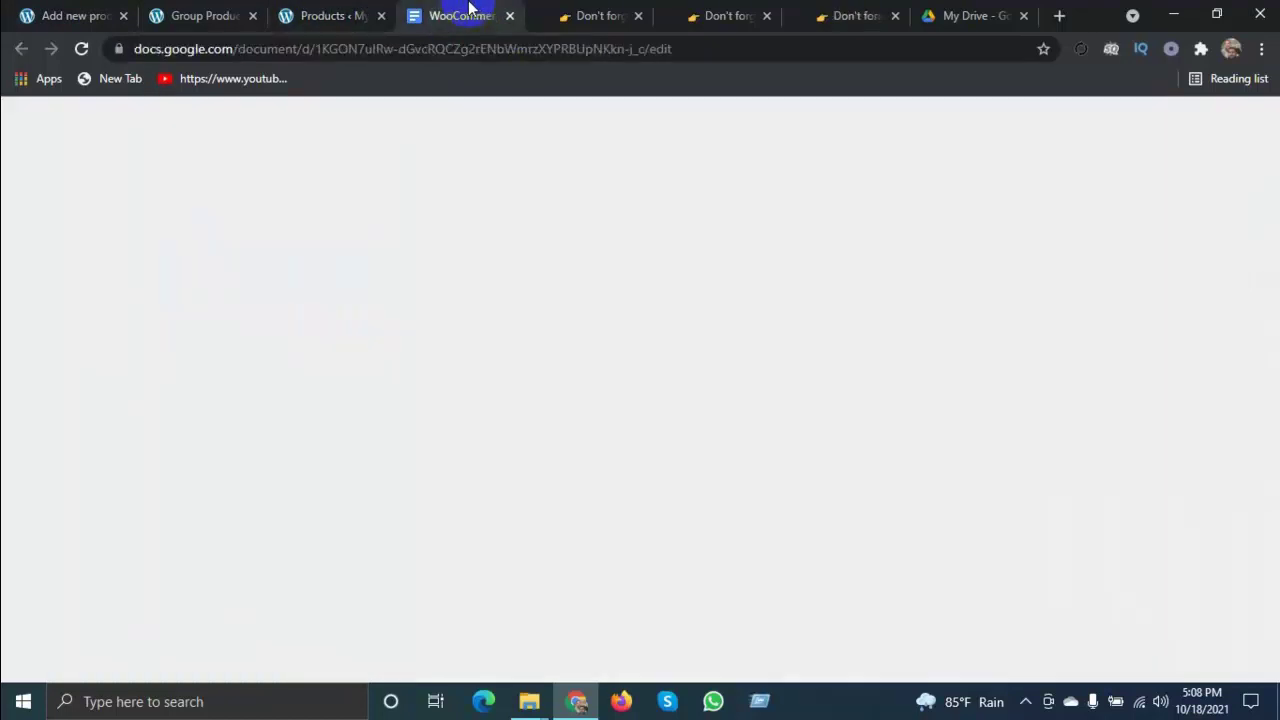
{"action": "left_click", "coordinate": [50, 10]}
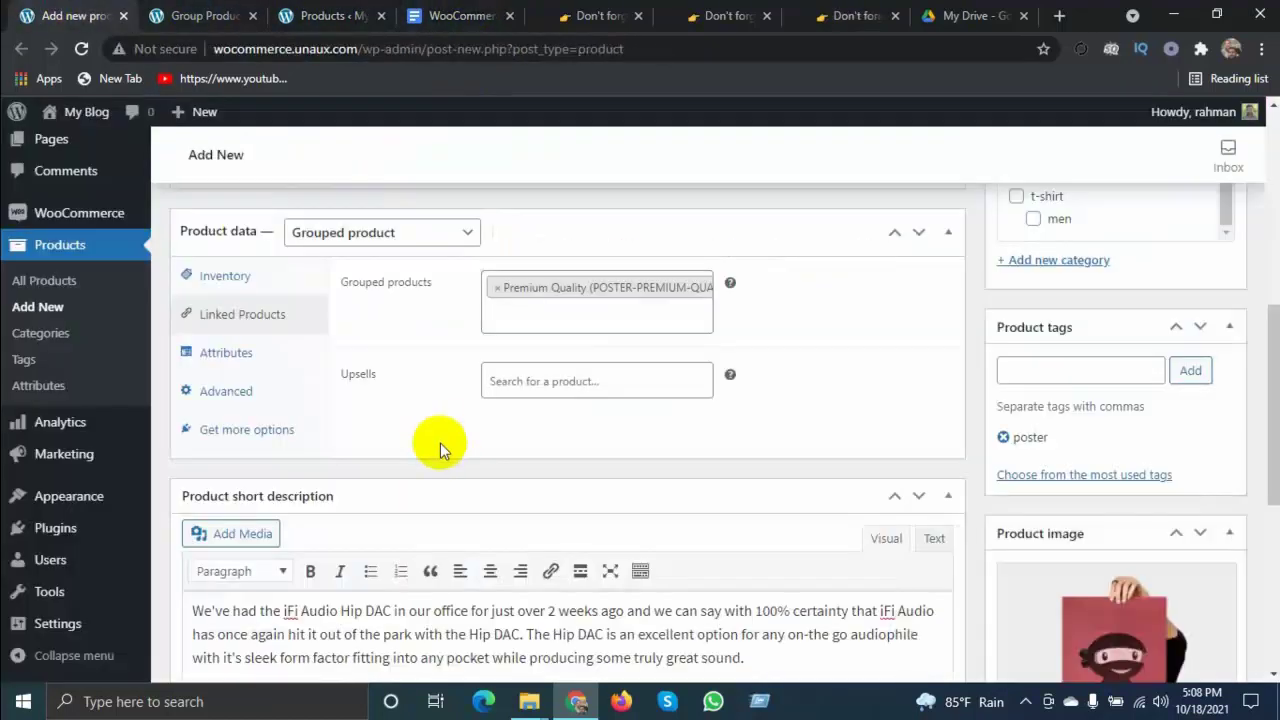
{"action": "type", "text": "fly"}
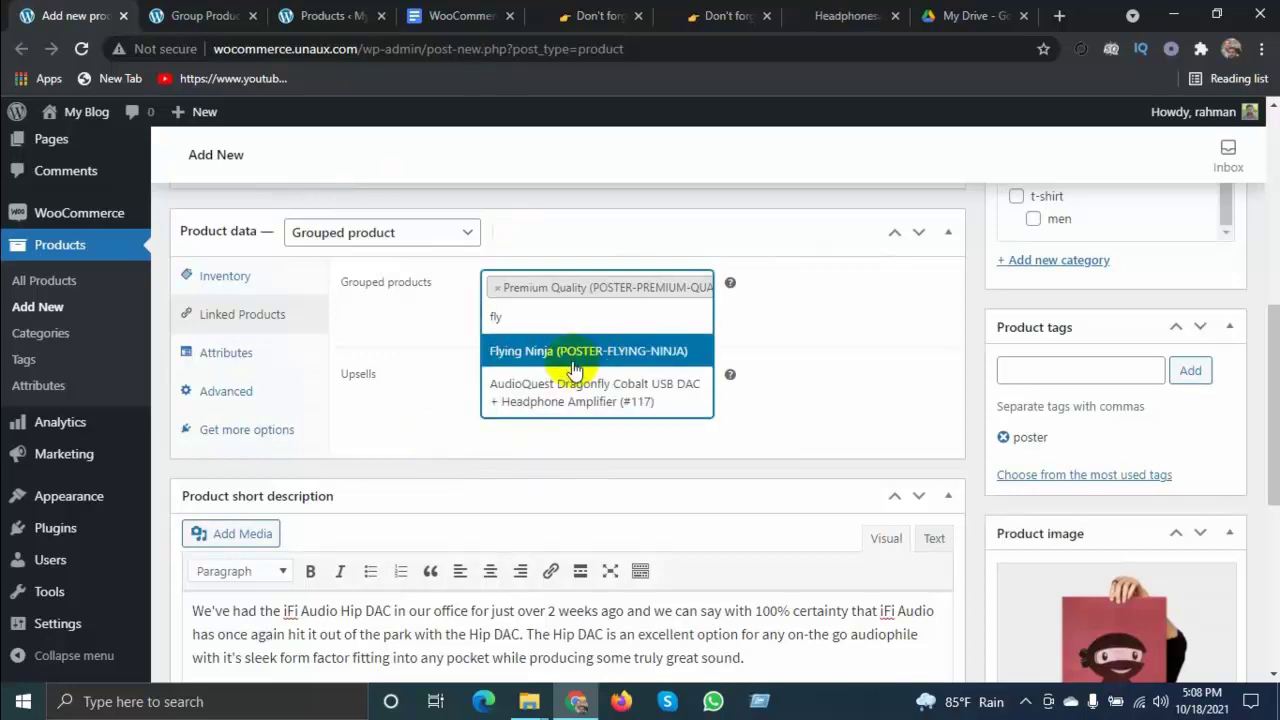
{"action": "left_click", "coordinate": [575, 369]}
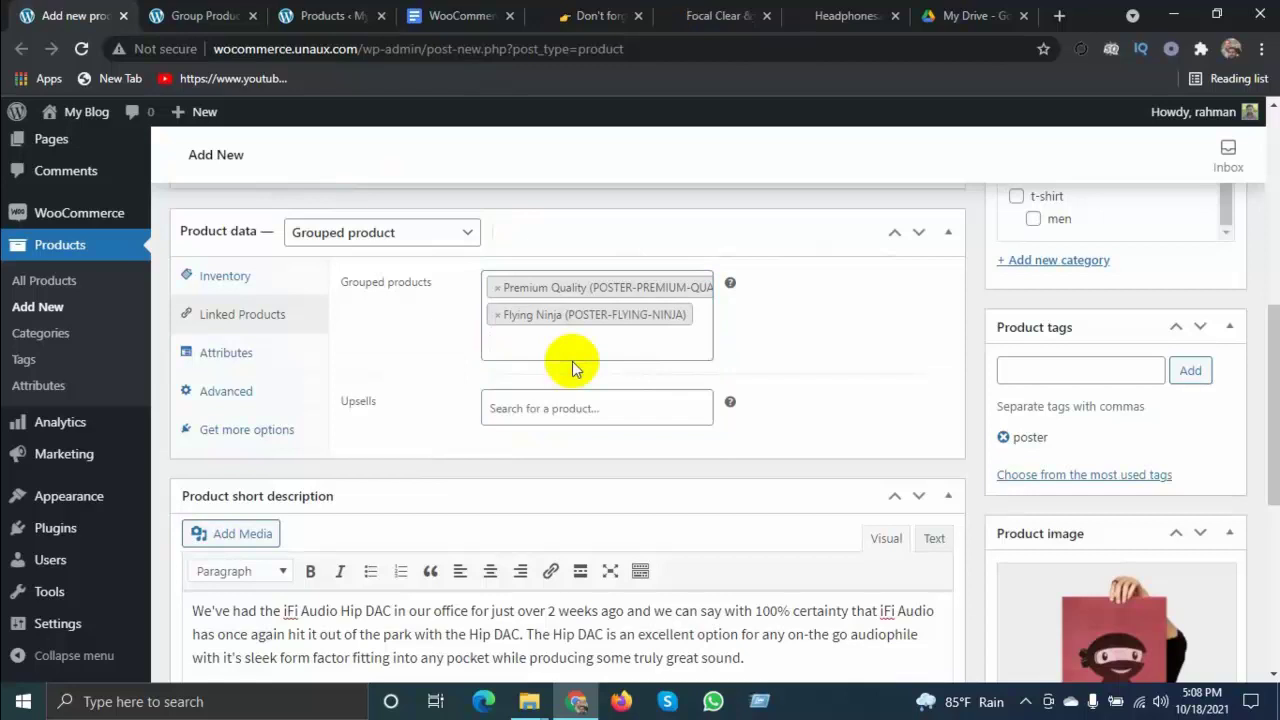
Examine the products list for further products suitable for the Group One grouped product
{"action": "left_click", "coordinate": [323, 15]}
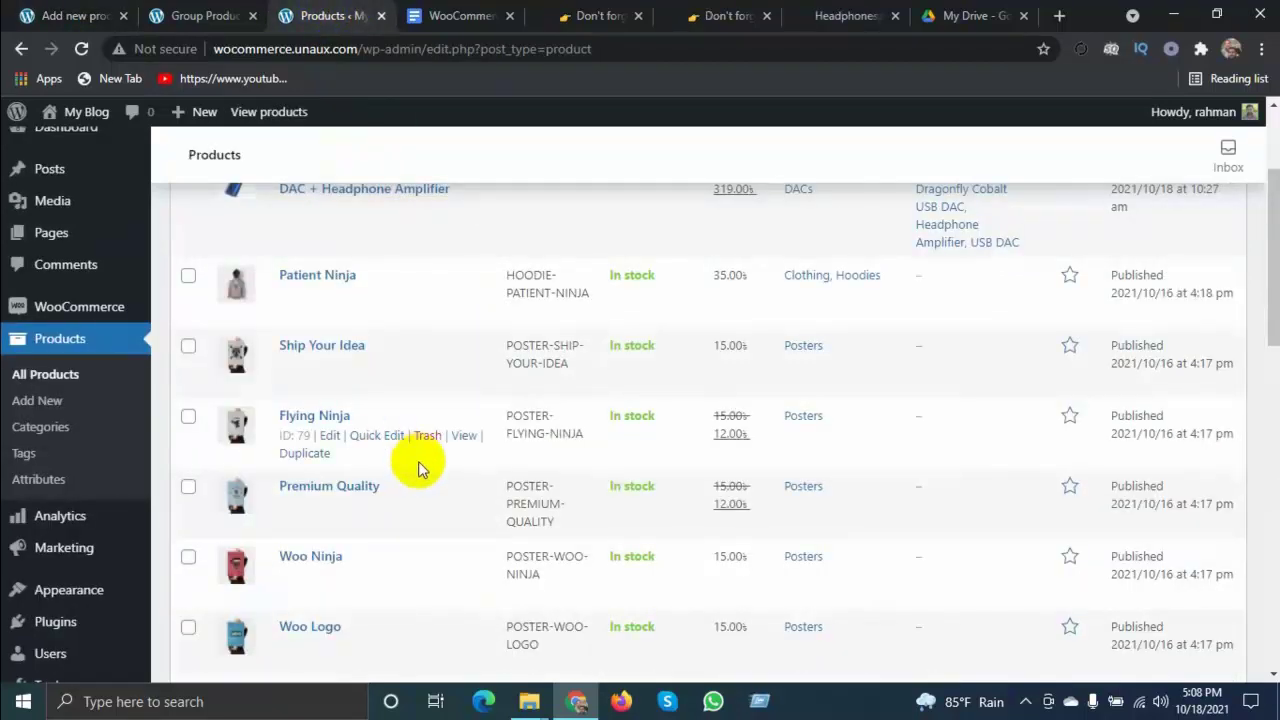
{"action": "scroll", "coordinate": [420, 472], "scroll_direction": "down", "scroll_amount": 3}
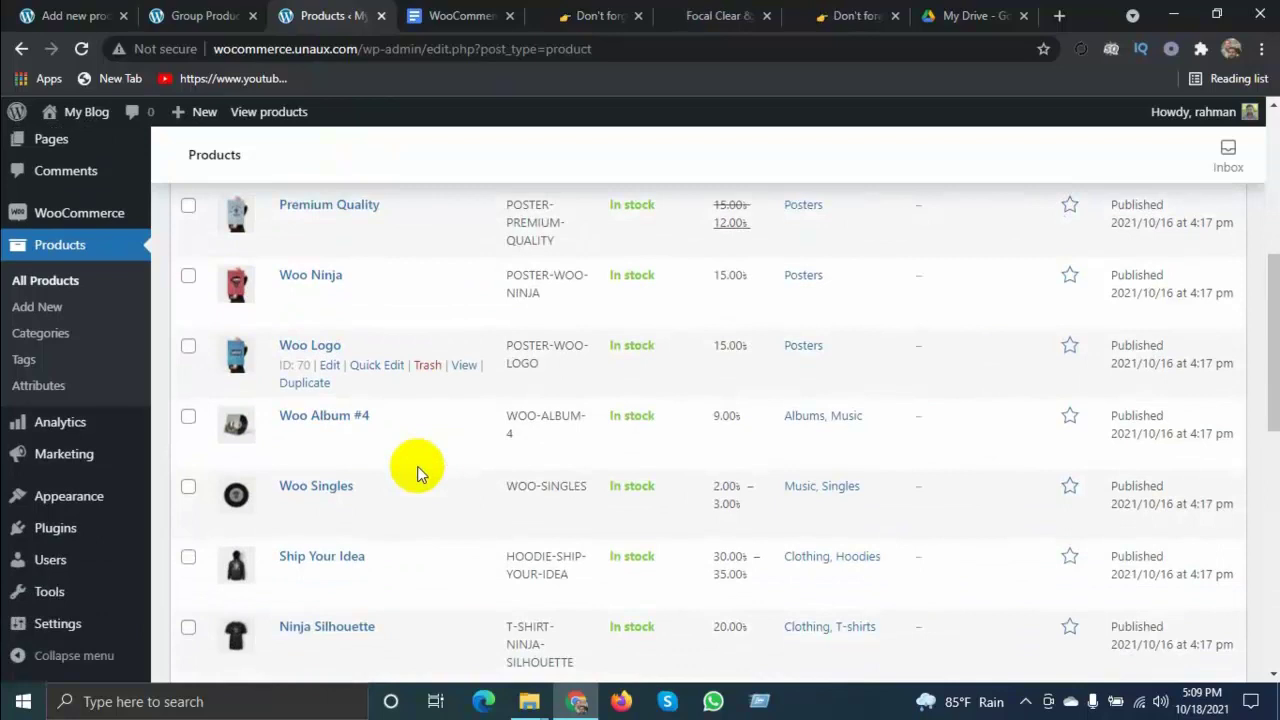
{"action": "scroll", "coordinate": [420, 472], "scroll_direction": "down", "scroll_amount": 1}
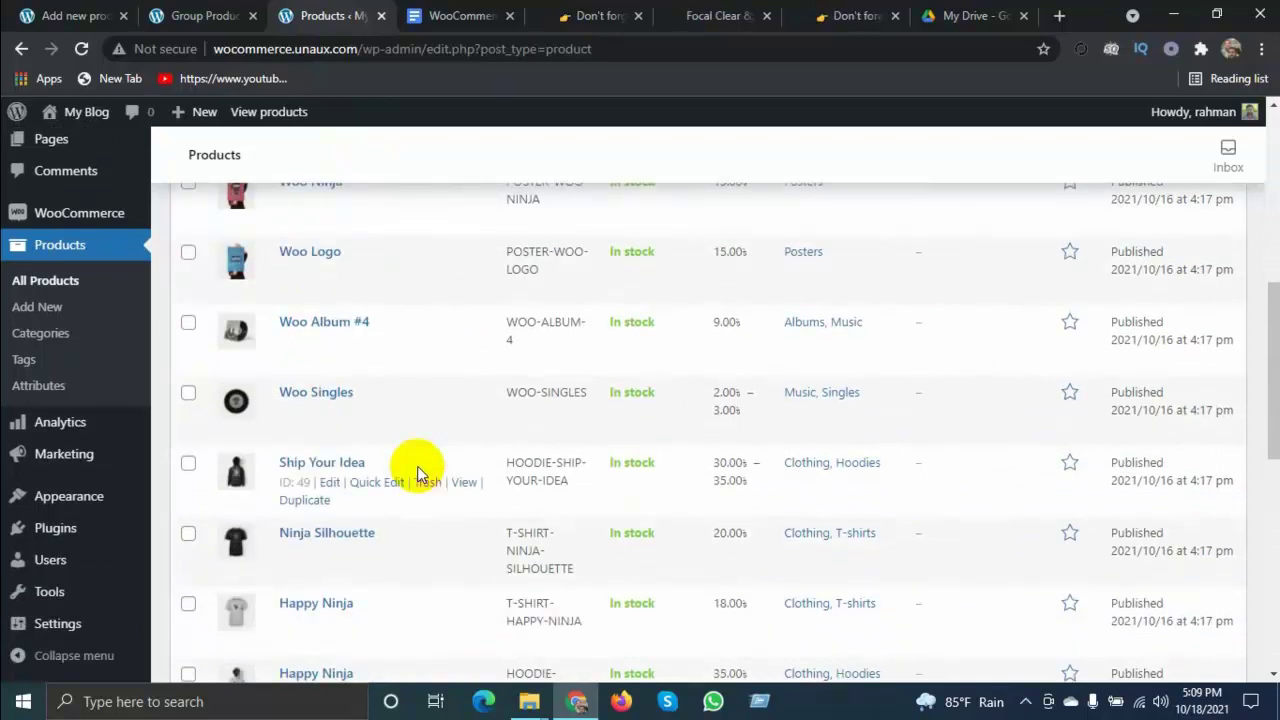
{"action": "scroll", "coordinate": [420, 472], "scroll_direction": "down", "scroll_amount": 2}
{"action": "scroll", "coordinate": [420, 472], "scroll_direction": "down", "scroll_amount": 2}
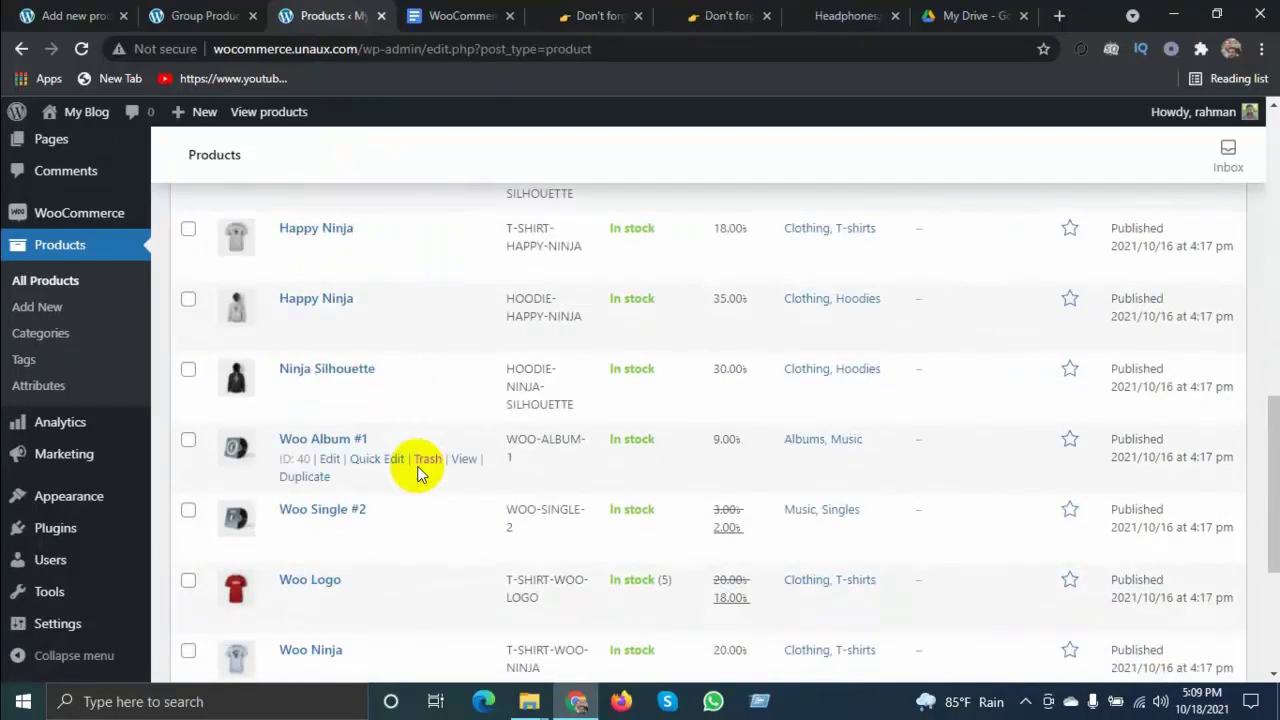
{"action": "scroll", "coordinate": [420, 472], "scroll_direction": "down", "scroll_amount": 3}
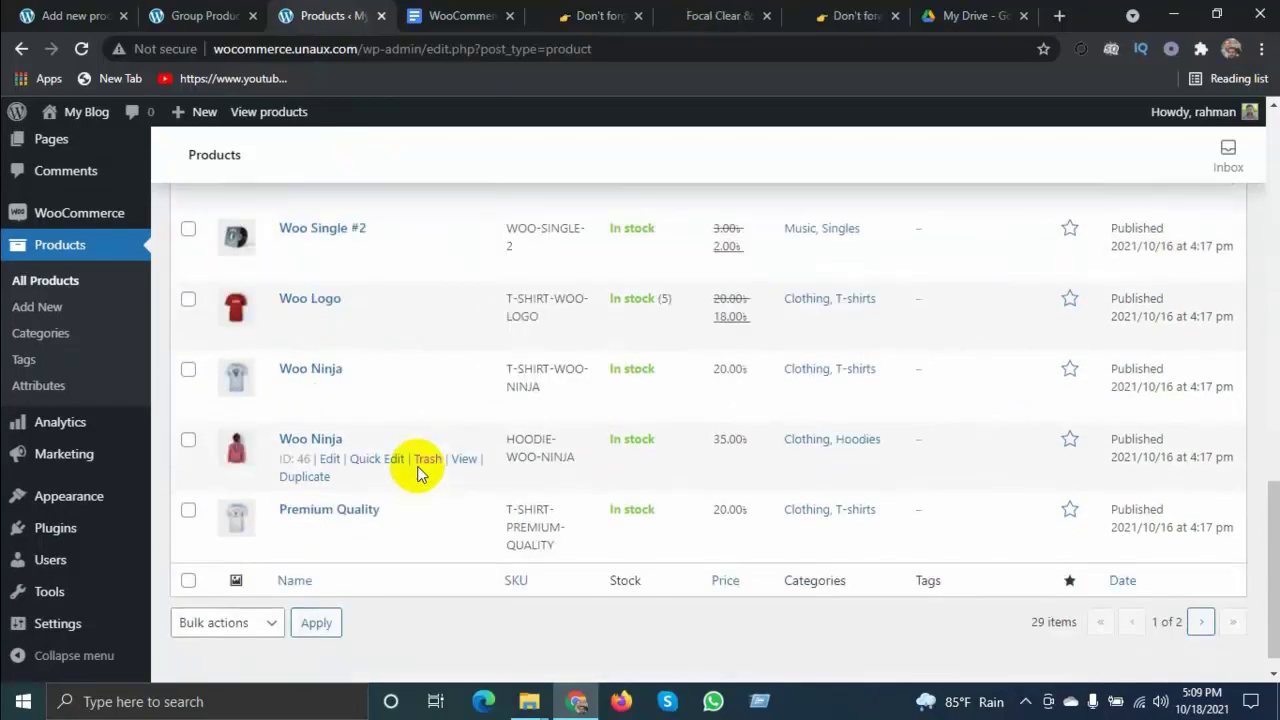
{"action": "scroll", "coordinate": [425, 472], "scroll_direction": "up", "scroll_amount": 12}
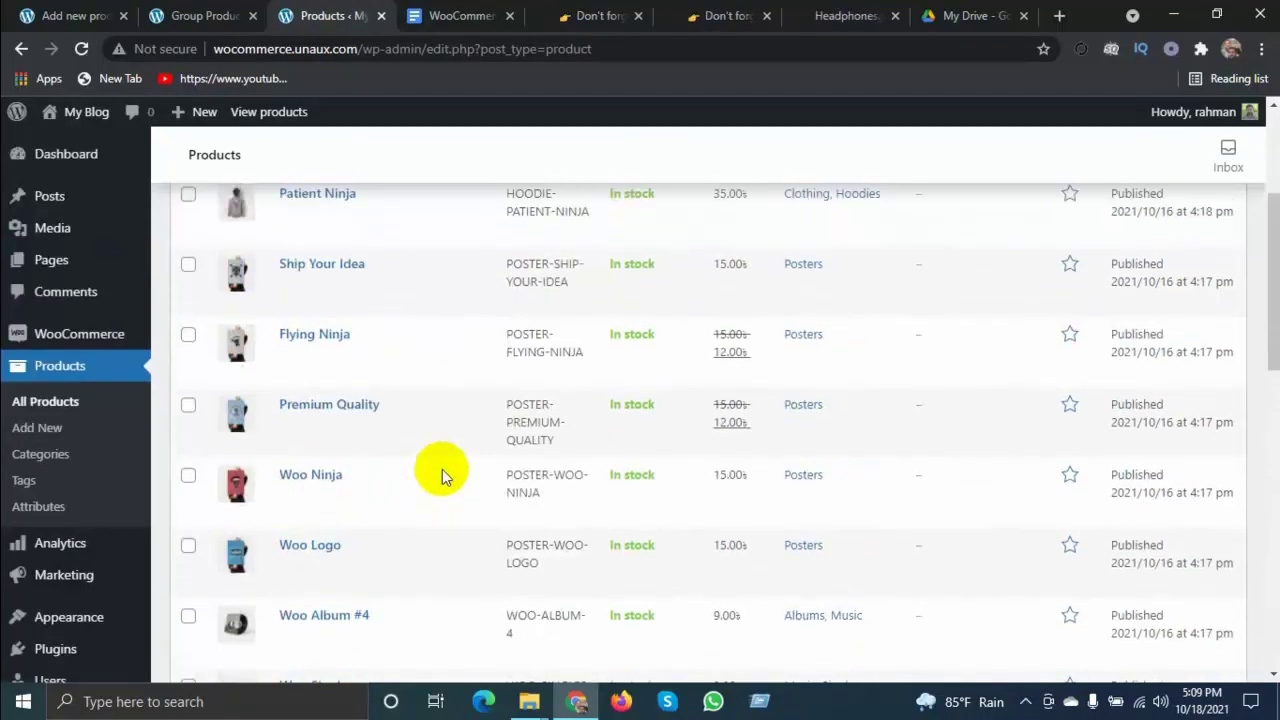
{"action": "scroll", "coordinate": [440, 475], "scroll_direction": "down", "scroll_amount": 1}
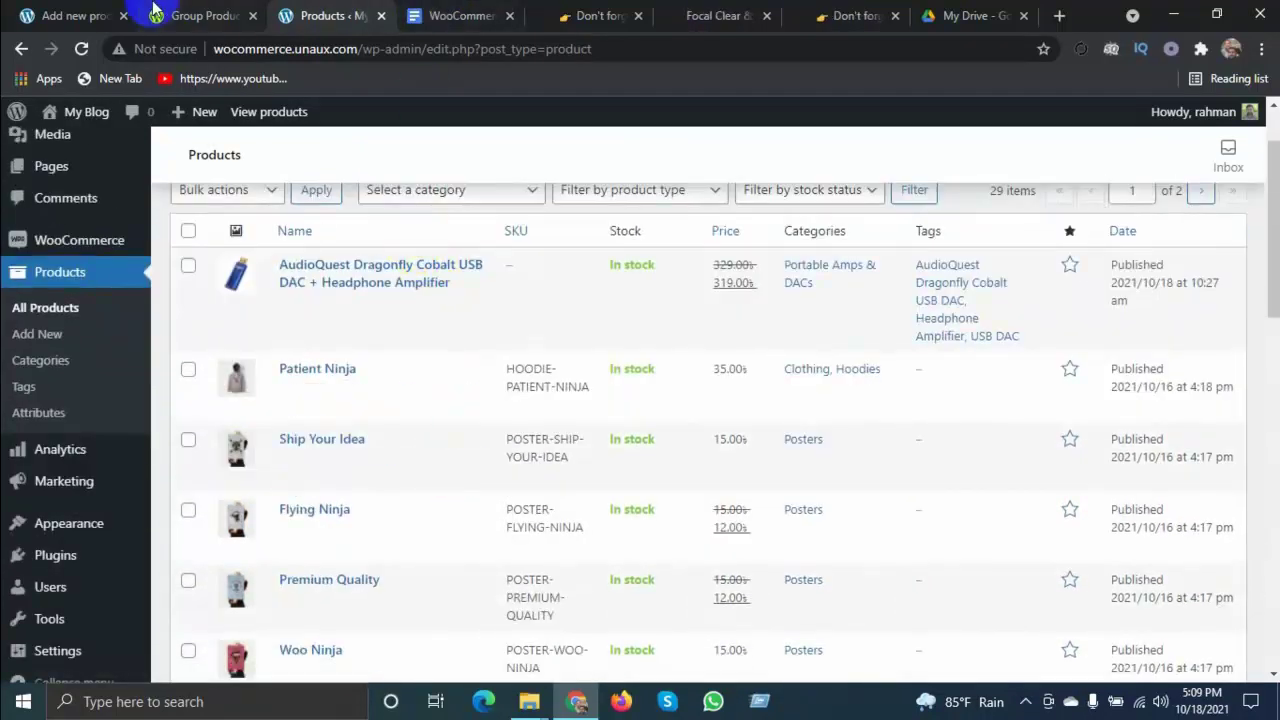
Add Woo Ninja (POSTER-WOO-NINJA) to the grouped products of Group One
{"action": "left_click", "coordinate": [80, 15]}
{"action": "type", "text": "pos"}
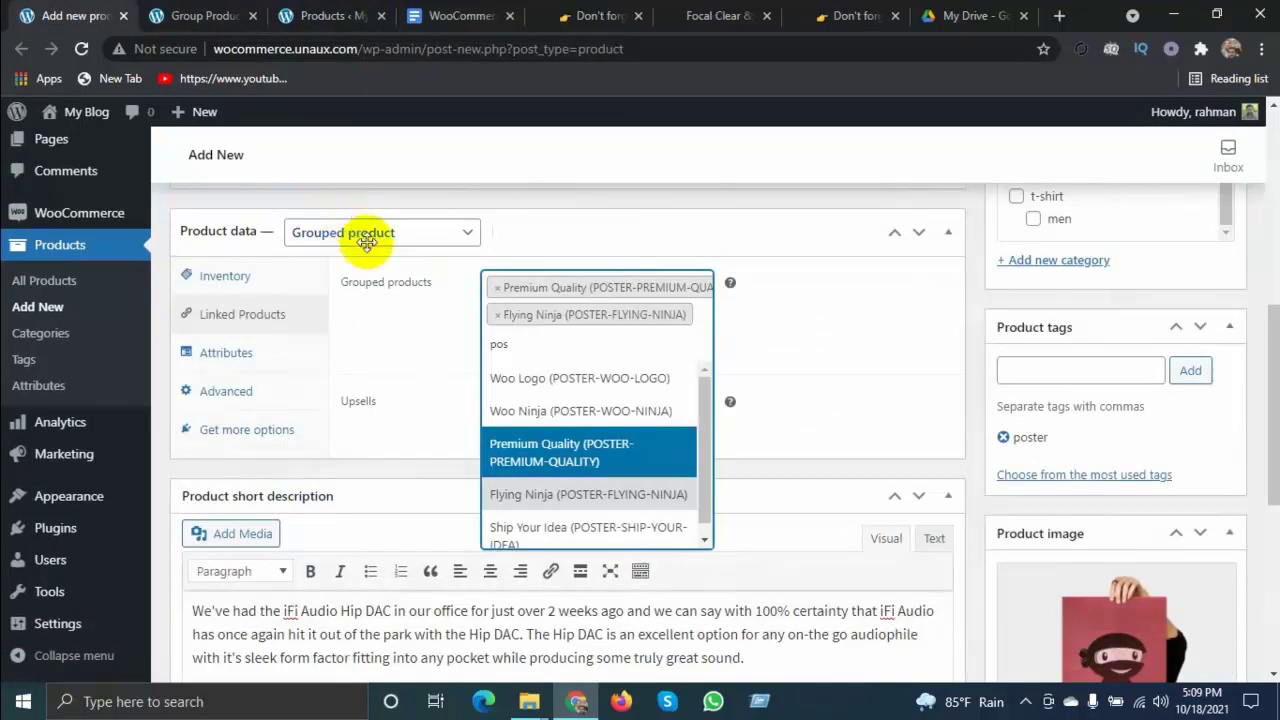
{"action": "left_click", "coordinate": [557, 411]}
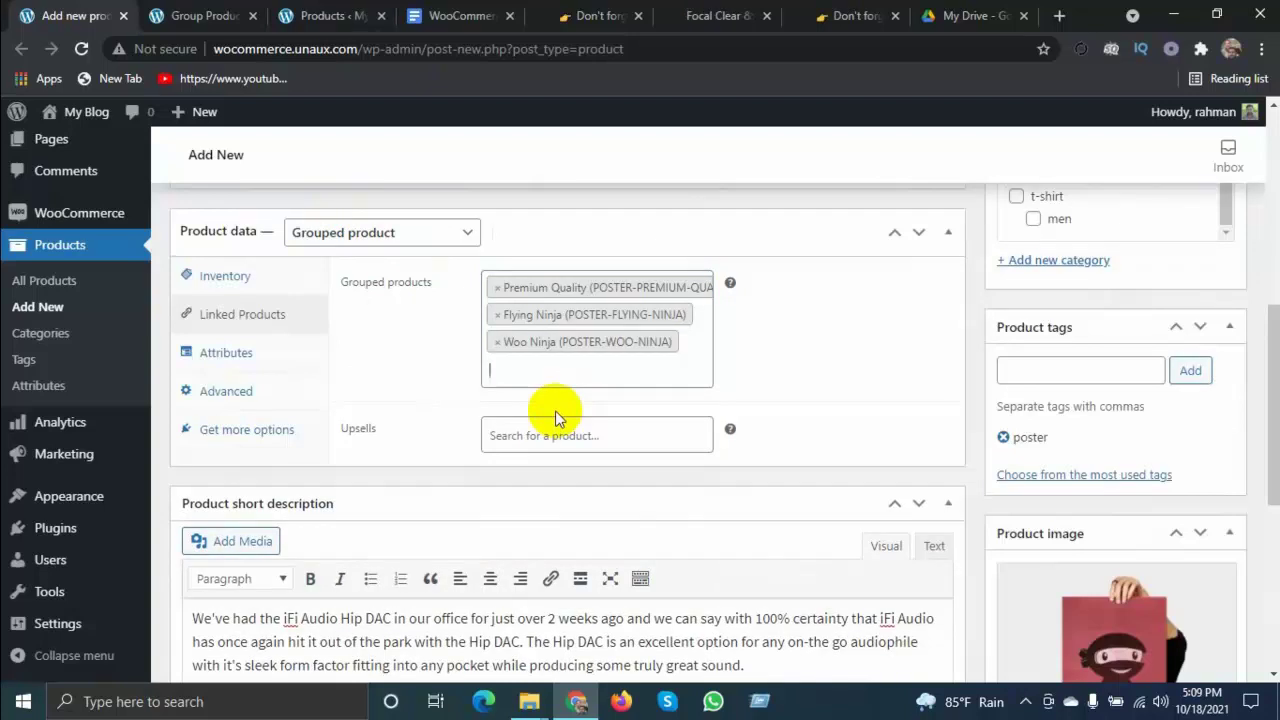
Review the Group One entries from the description to the product image and publish the product
{"action": "scroll", "coordinate": [631, 429], "scroll_direction": "up", "scroll_amount": 10}
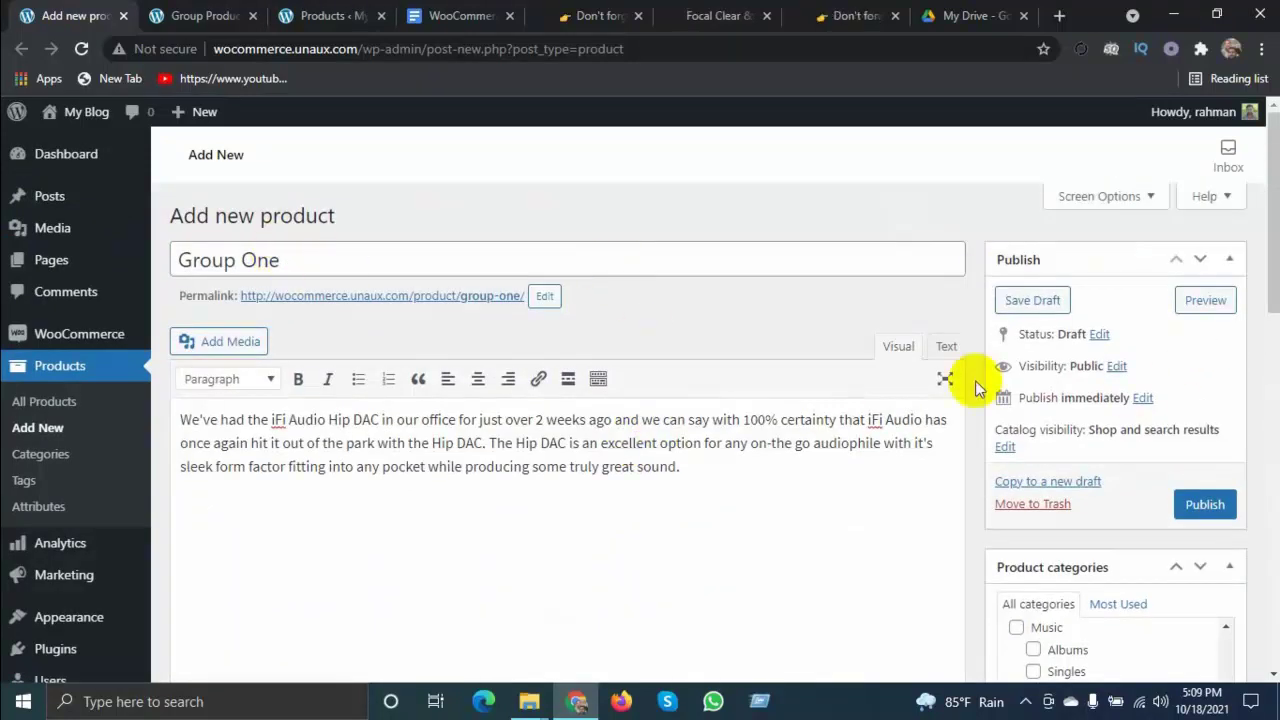
{"action": "scroll", "coordinate": [1161, 392], "scroll_direction": "down", "scroll_amount": 6}
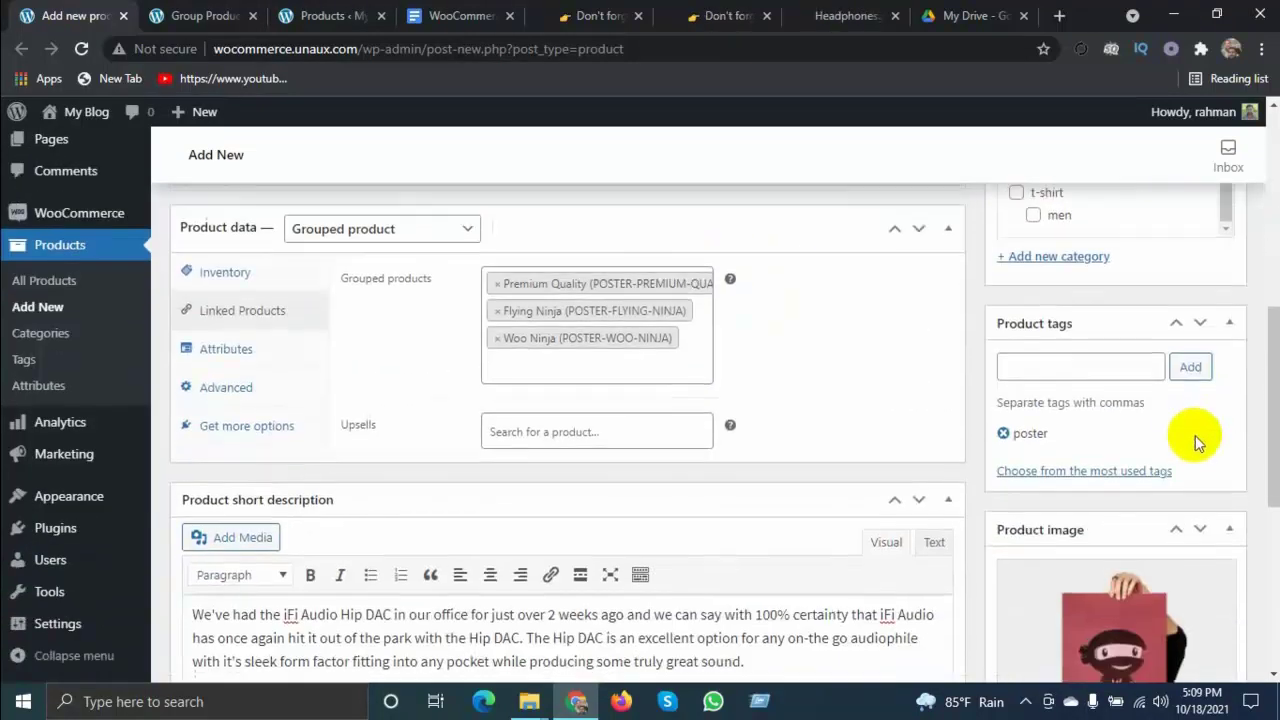
{"action": "scroll", "coordinate": [1198, 440], "scroll_direction": "down", "scroll_amount": 5}
{"action": "scroll", "coordinate": [1198, 448], "scroll_direction": "up", "scroll_amount": 5}
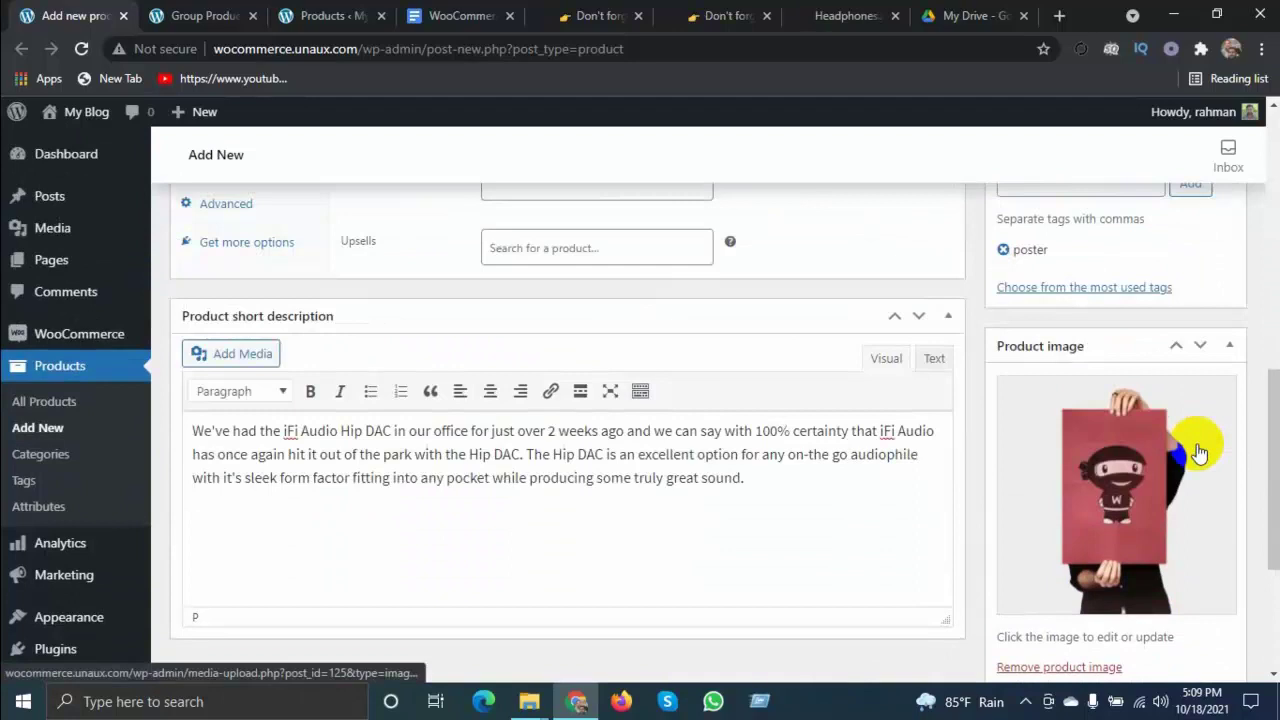
{"action": "scroll", "coordinate": [1197, 444], "scroll_direction": "up", "scroll_amount": 2}
{"action": "scroll", "coordinate": [1197, 446], "scroll_direction": "up", "scroll_amount": 3}
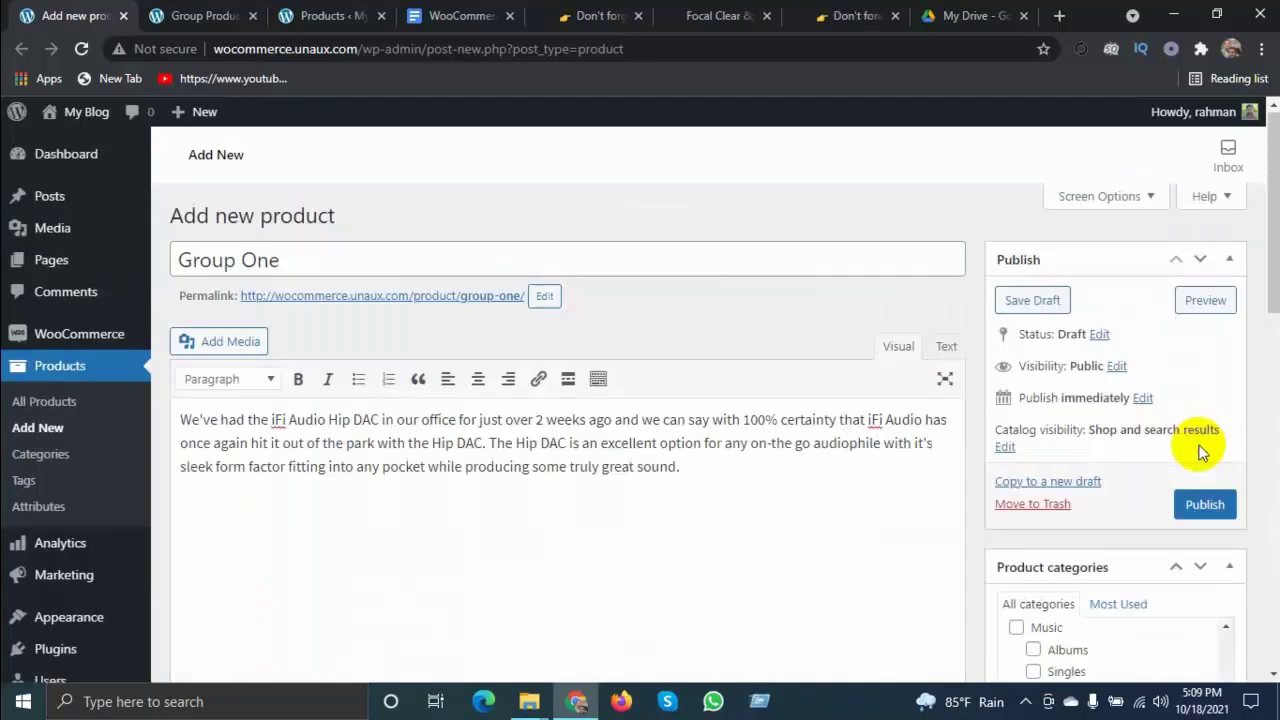
{"action": "left_click", "coordinate": [1197, 507]}
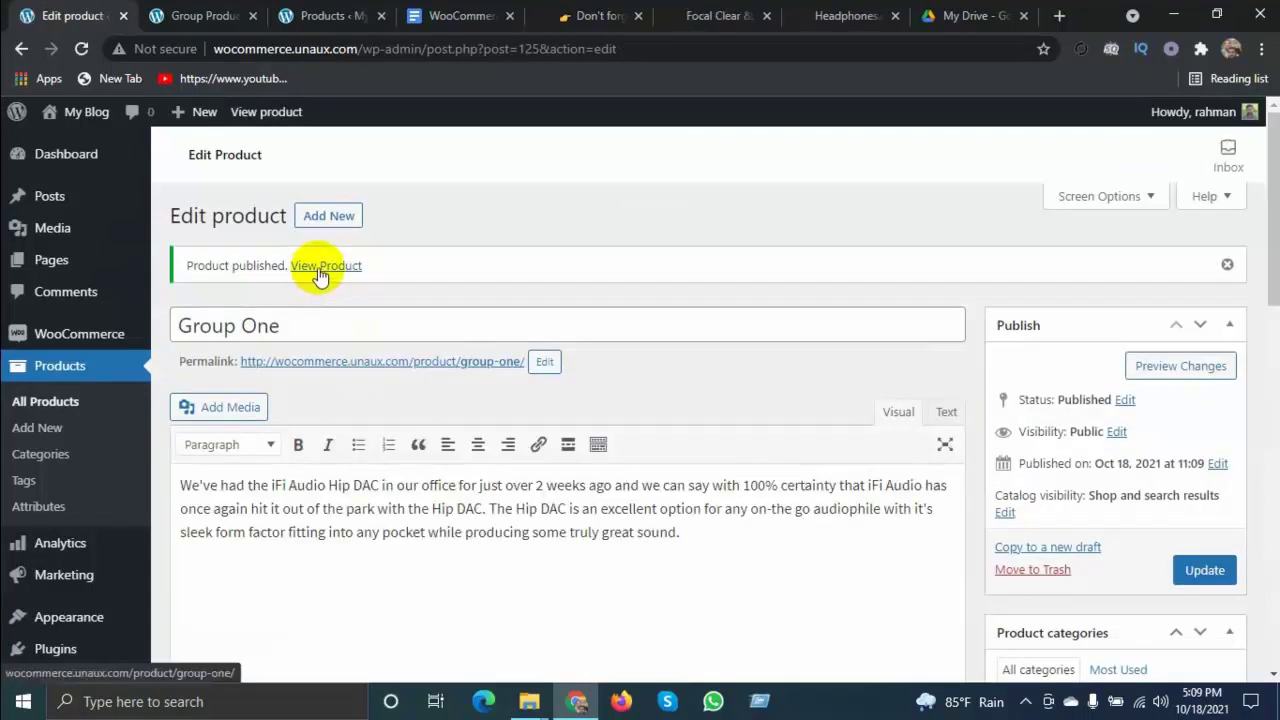
View the published Group One product page in a new tab and examine its images, price range and linked posters
{"action": "right_click", "coordinate": [320, 275]}
{"action": "left_click", "coordinate": [360, 285]}
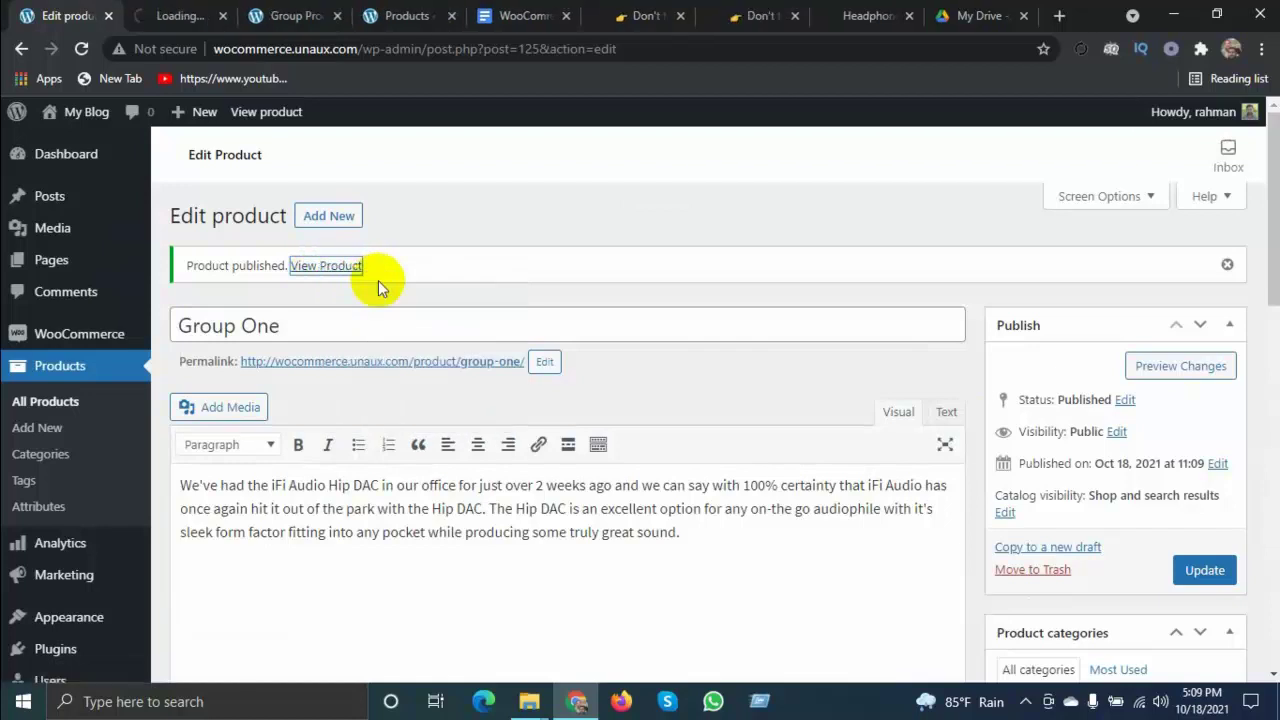
{"action": "left_click", "coordinate": [180, 15]}
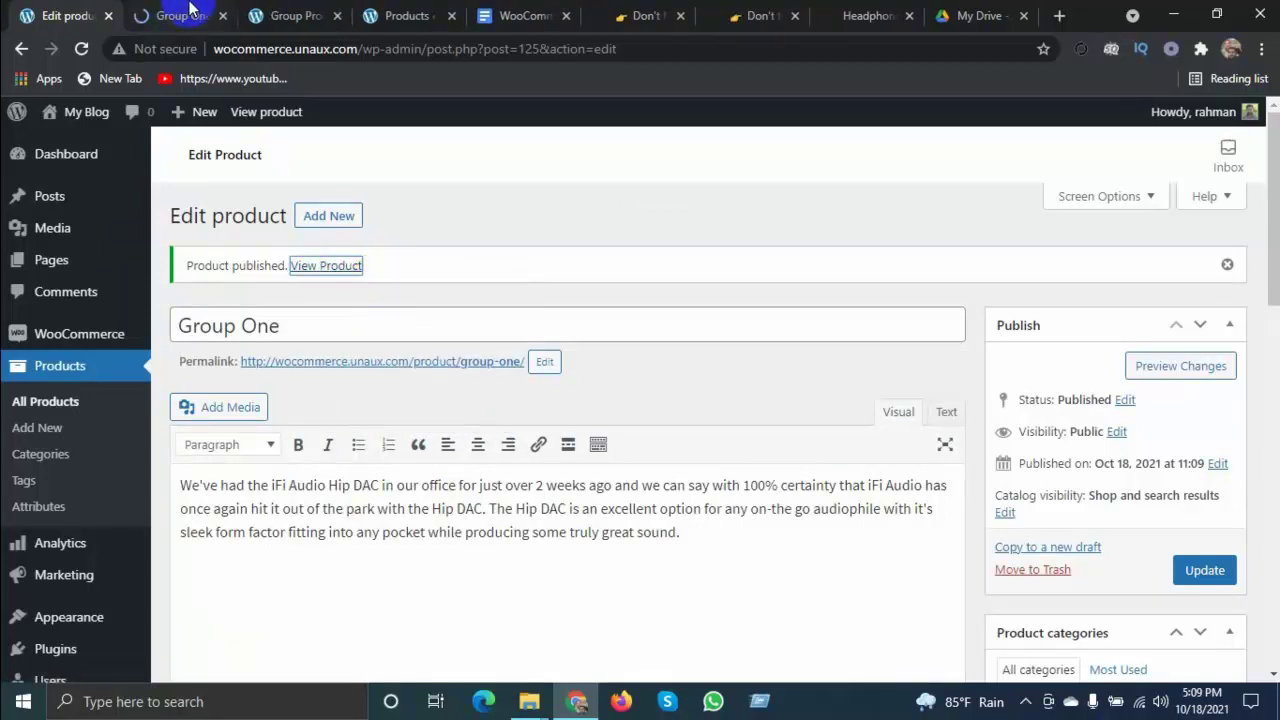
{"action": "scroll", "coordinate": [647, 360], "scroll_direction": "down", "scroll_amount": 5}
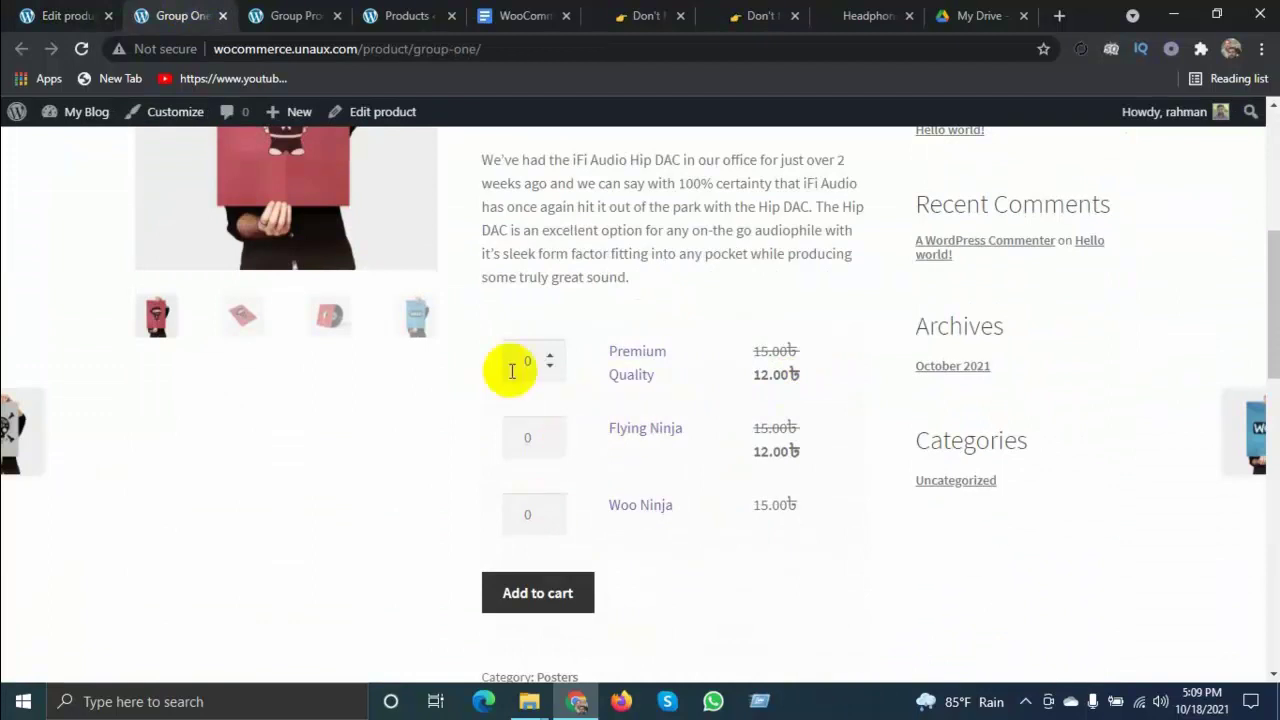
{"action": "scroll", "coordinate": [543, 400], "scroll_direction": "up", "scroll_amount": 5}
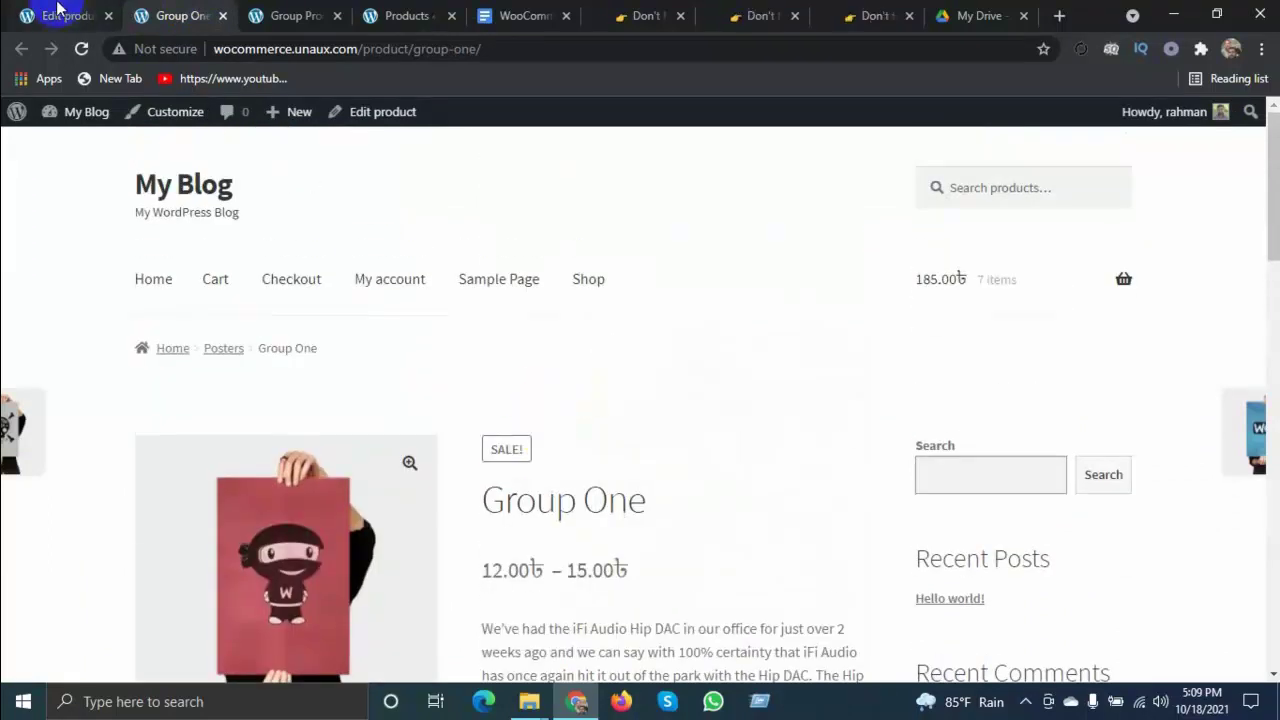
{"action": "scroll", "coordinate": [686, 557], "scroll_direction": "down", "scroll_amount": 2}
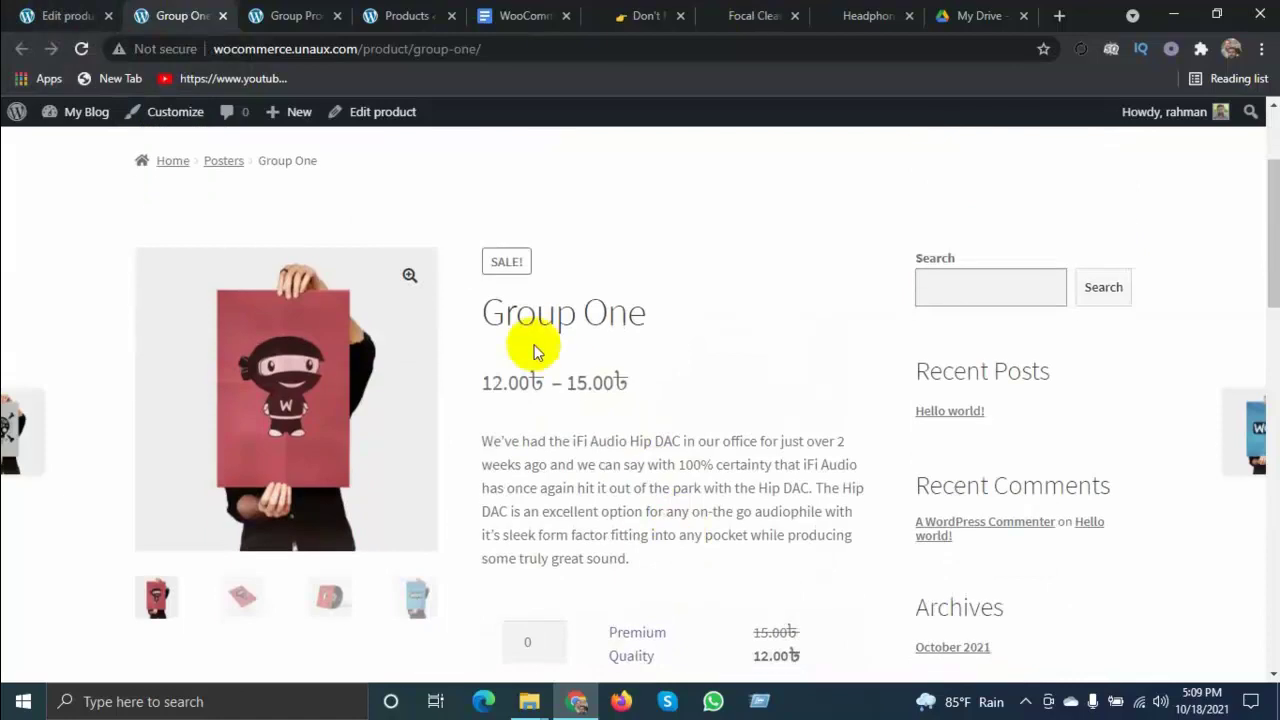
{"action": "scroll", "coordinate": [657, 350], "scroll_direction": "down", "scroll_amount": 2}
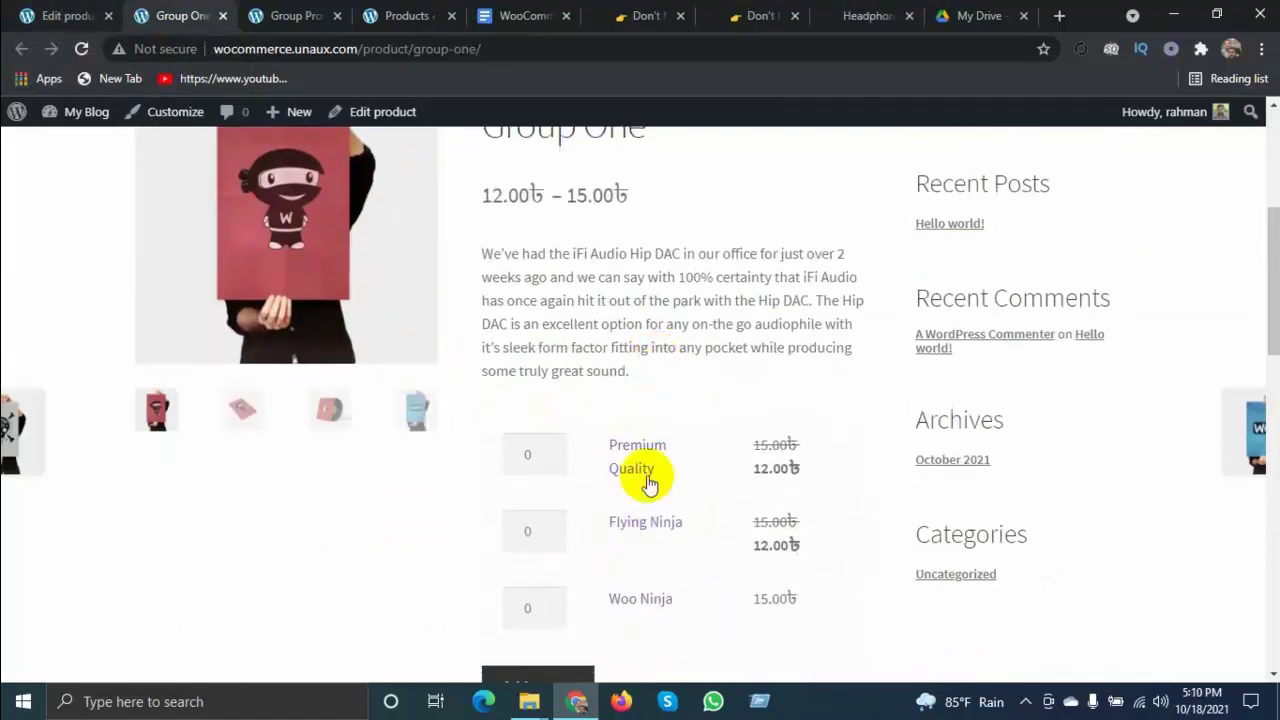
Open the store's Shop page and check how Group One is listed among the other products
{"action": "scroll", "coordinate": [646, 480], "scroll_direction": "up", "scroll_amount": 4}
{"action": "left_click", "coordinate": [583, 286]}
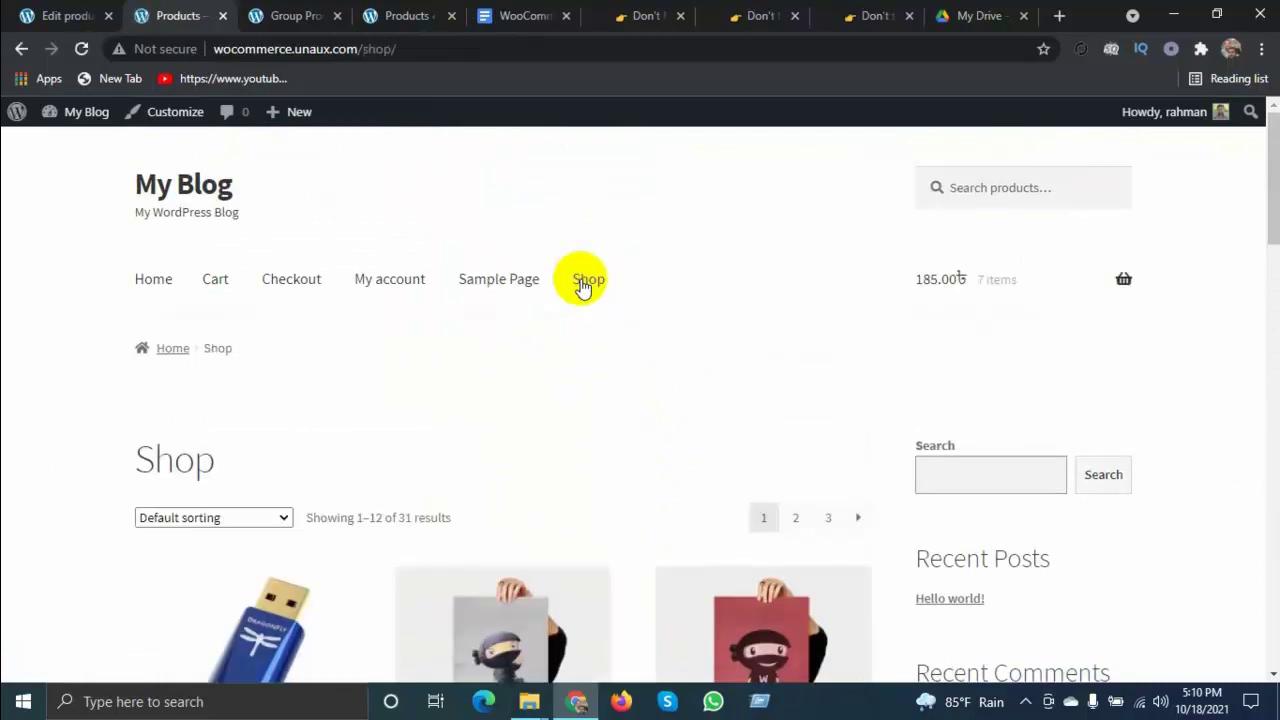
{"action": "scroll", "coordinate": [620, 310], "scroll_direction": "down", "scroll_amount": 3}
{"action": "scroll", "coordinate": [800, 430], "scroll_direction": "down", "scroll_amount": 4}
{"action": "scroll", "coordinate": [826, 440], "scroll_direction": "down", "scroll_amount": 2}
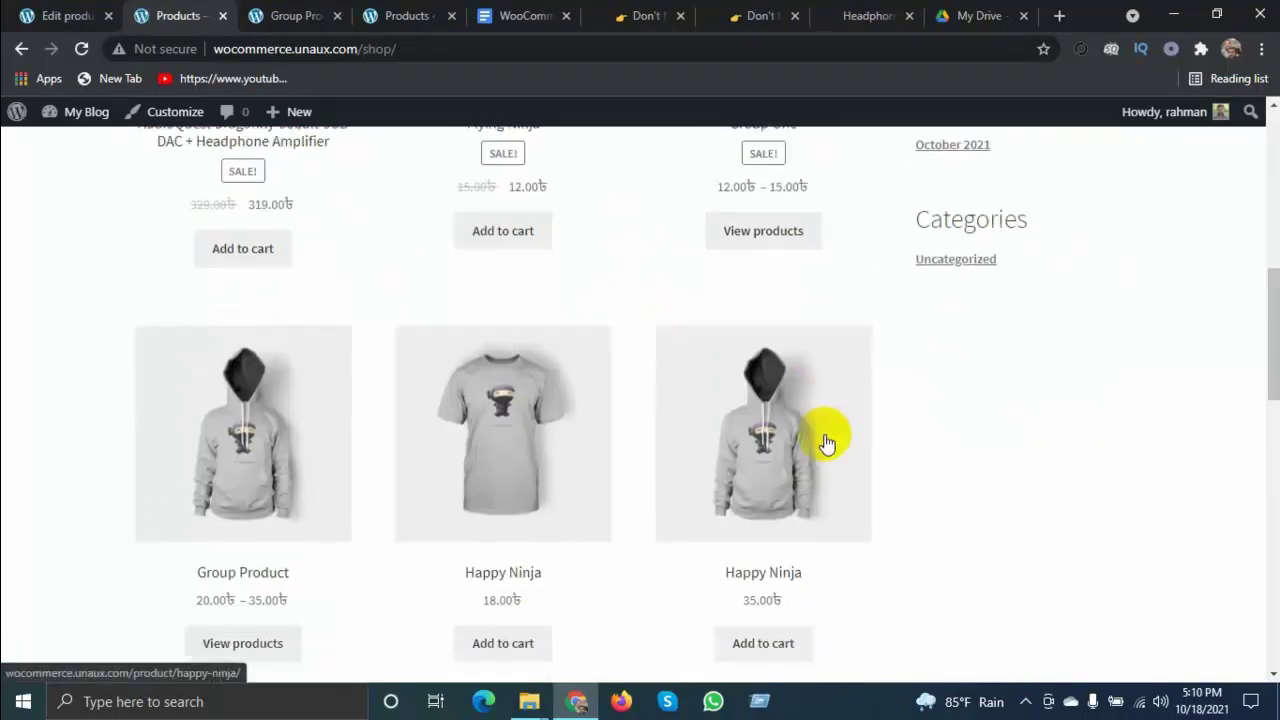
{"action": "scroll", "coordinate": [766, 357], "scroll_direction": "up", "scroll_amount": 3}
{"action": "scroll", "coordinate": [757, 290], "scroll_direction": "up", "scroll_amount": 2}
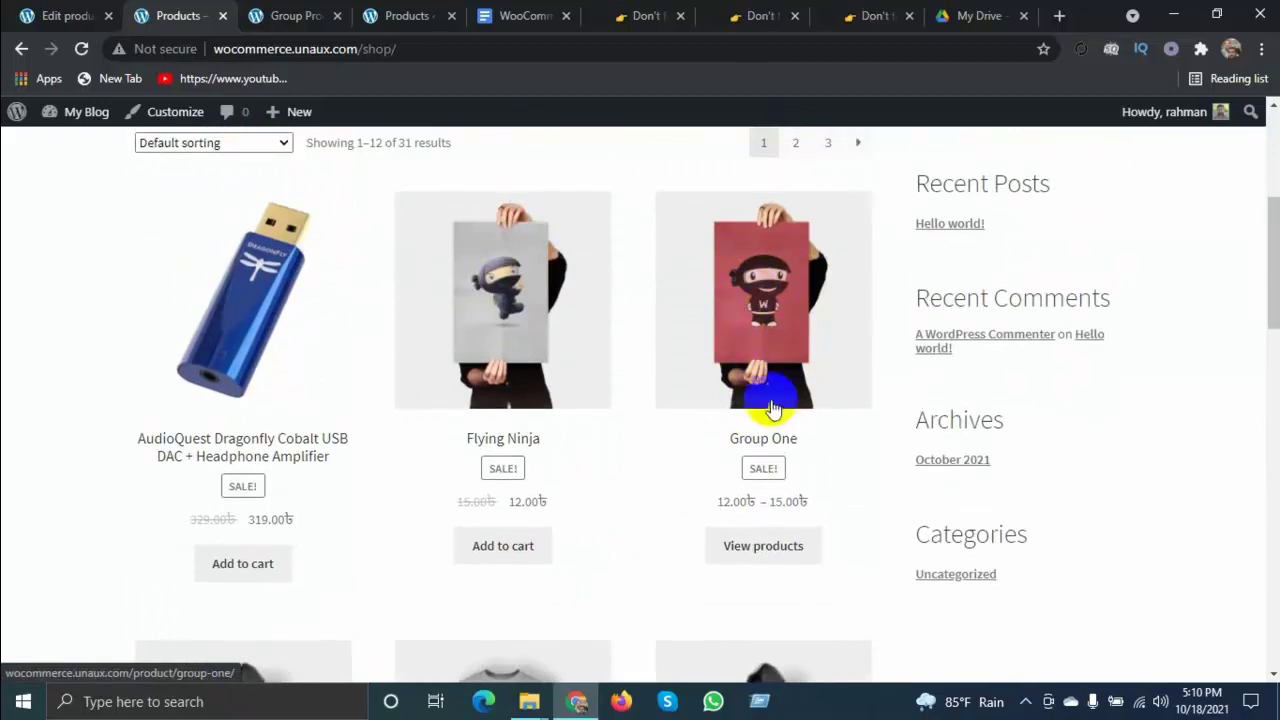
{"action": "scroll", "coordinate": [580, 345], "scroll_direction": "up", "scroll_amount": 3}
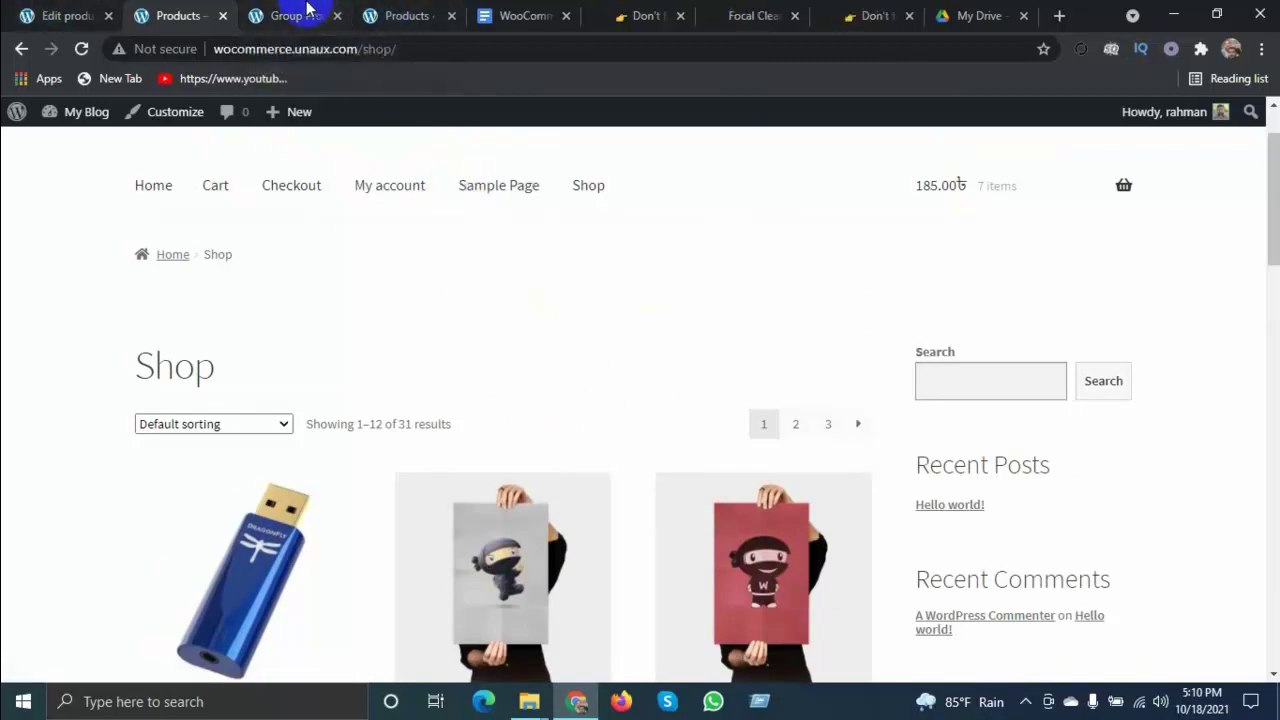
Set the catalog visibility of the Premium Quality poster product to Hidden and update the product
{"action": "left_click", "coordinate": [435, 8]}
{"action": "scroll", "coordinate": [500, 486], "scroll_direction": "down", "scroll_amount": 2}
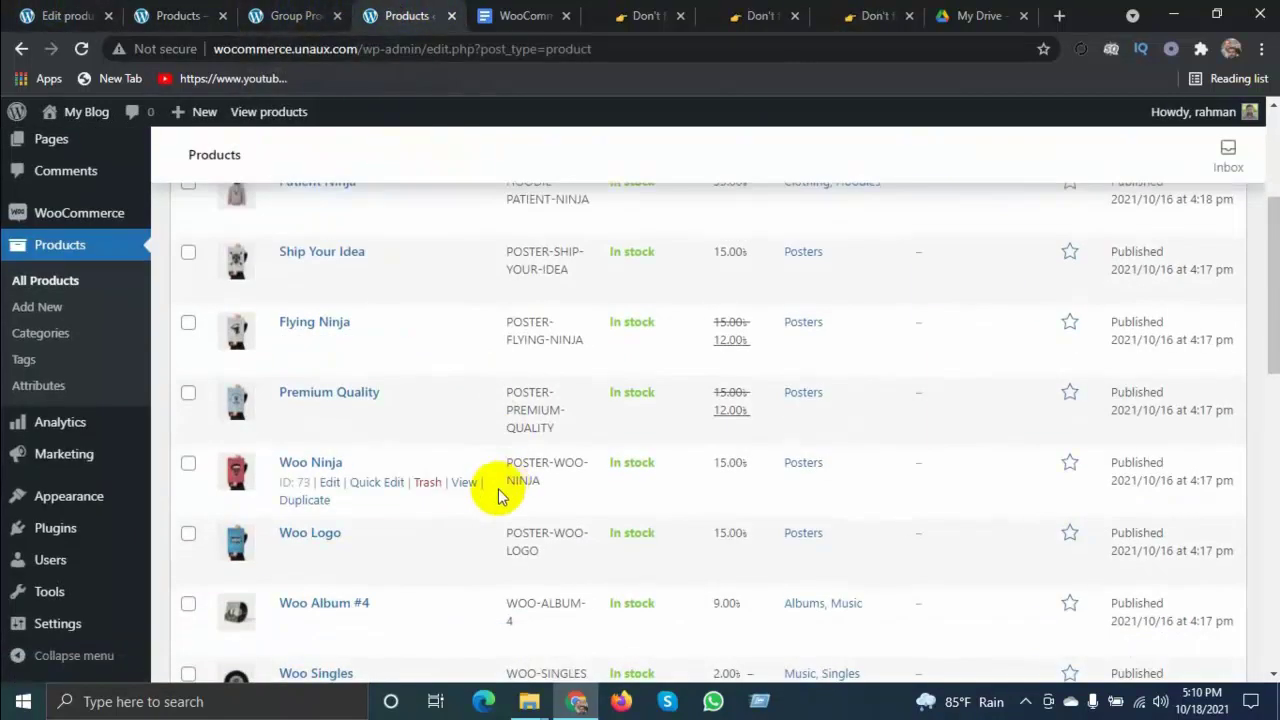
{"action": "left_click", "coordinate": [329, 412]}
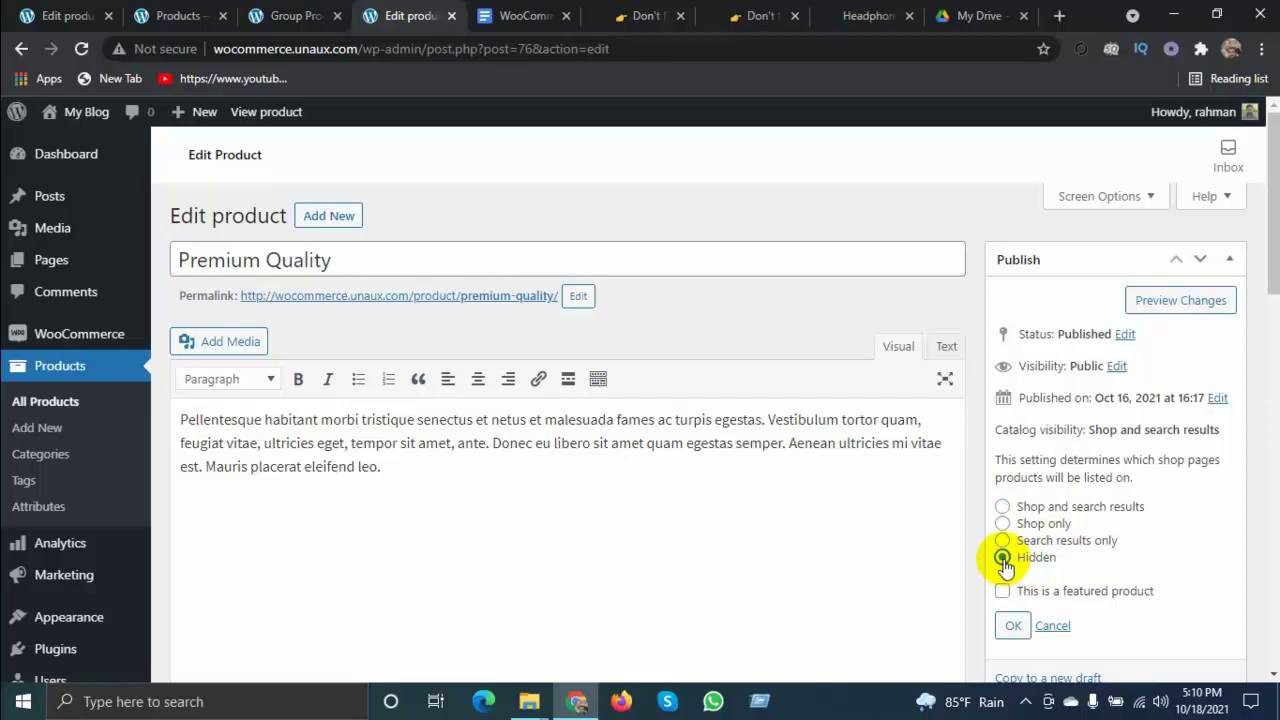
{"action": "left_click", "coordinate": [1010, 624]}
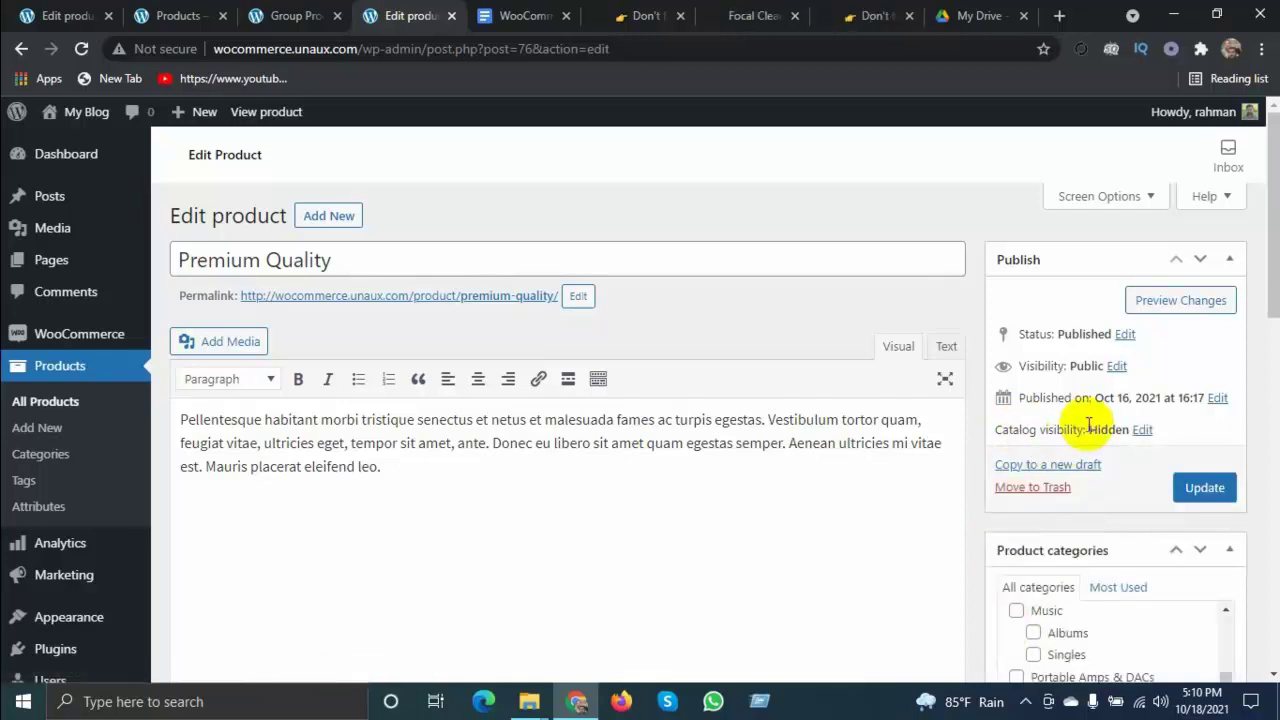
{"action": "left_click", "coordinate": [1153, 434]}
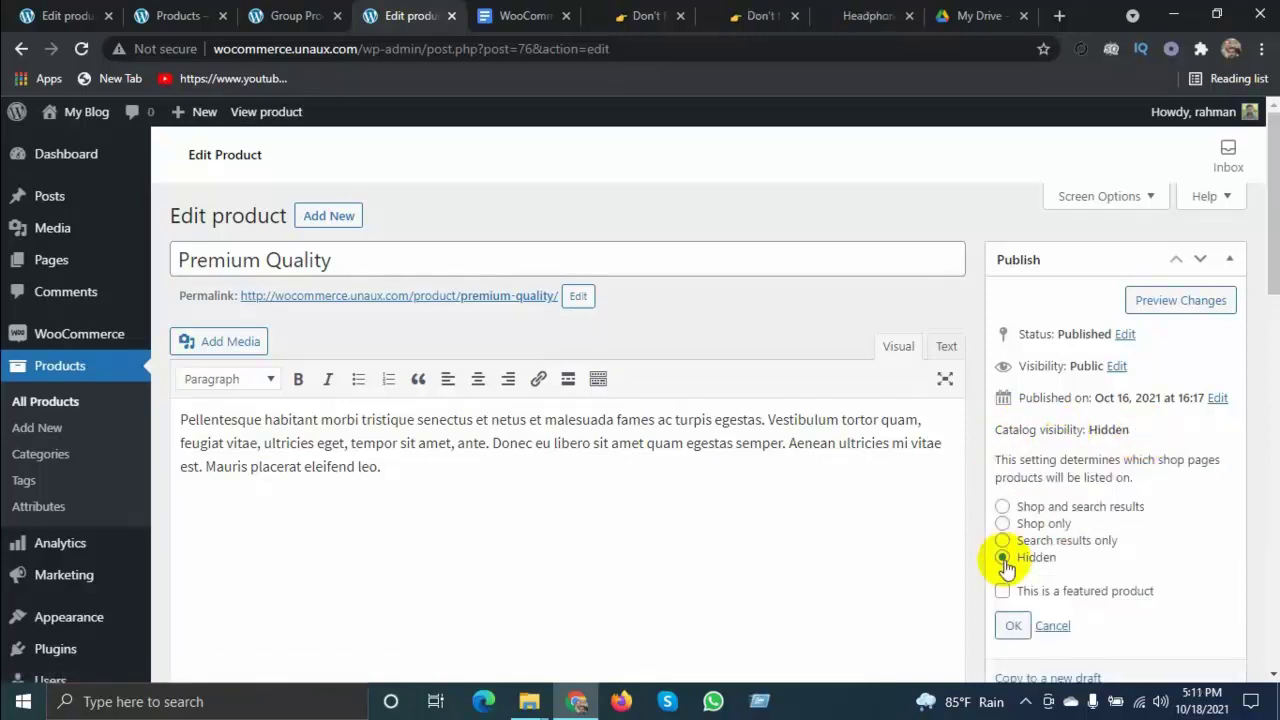
{"action": "left_click", "coordinate": [1012, 625]}
{"action": "left_click", "coordinate": [1203, 489]}
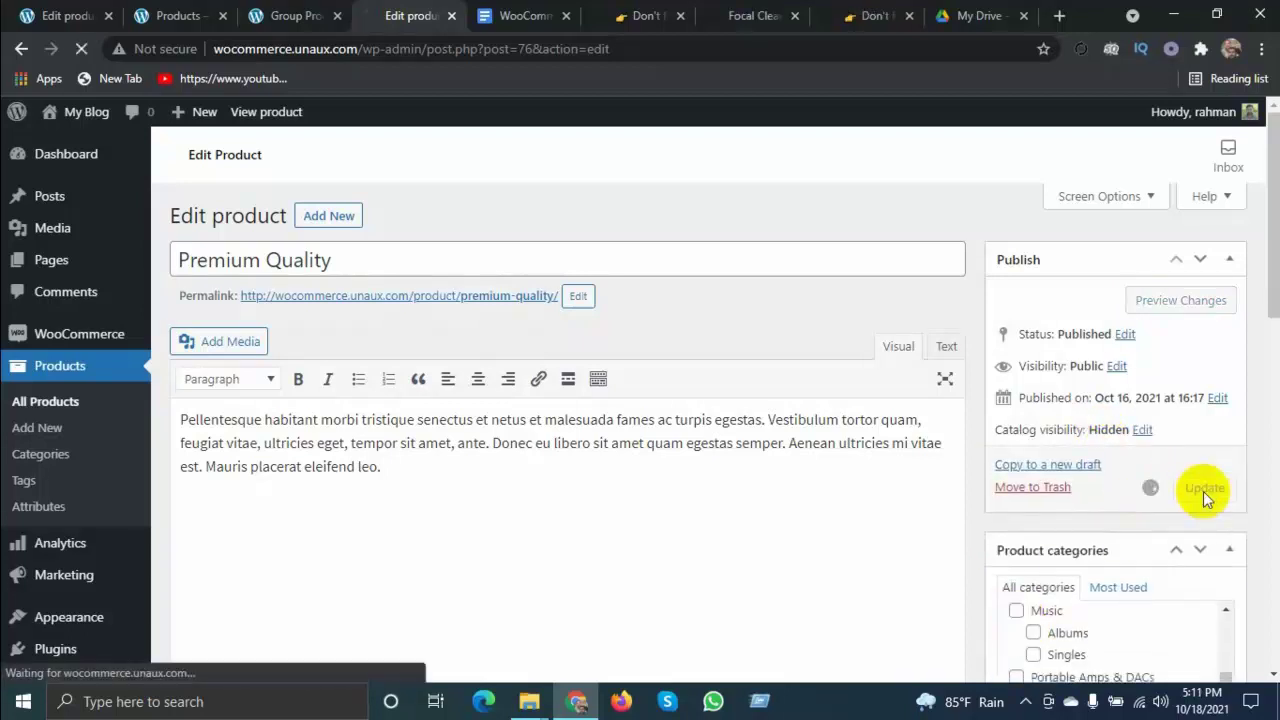
Copy the site address wocommerce.unaux.com and open the store's home page in a new Incognito window
{"action": "left_click", "coordinate": [280, 12]}
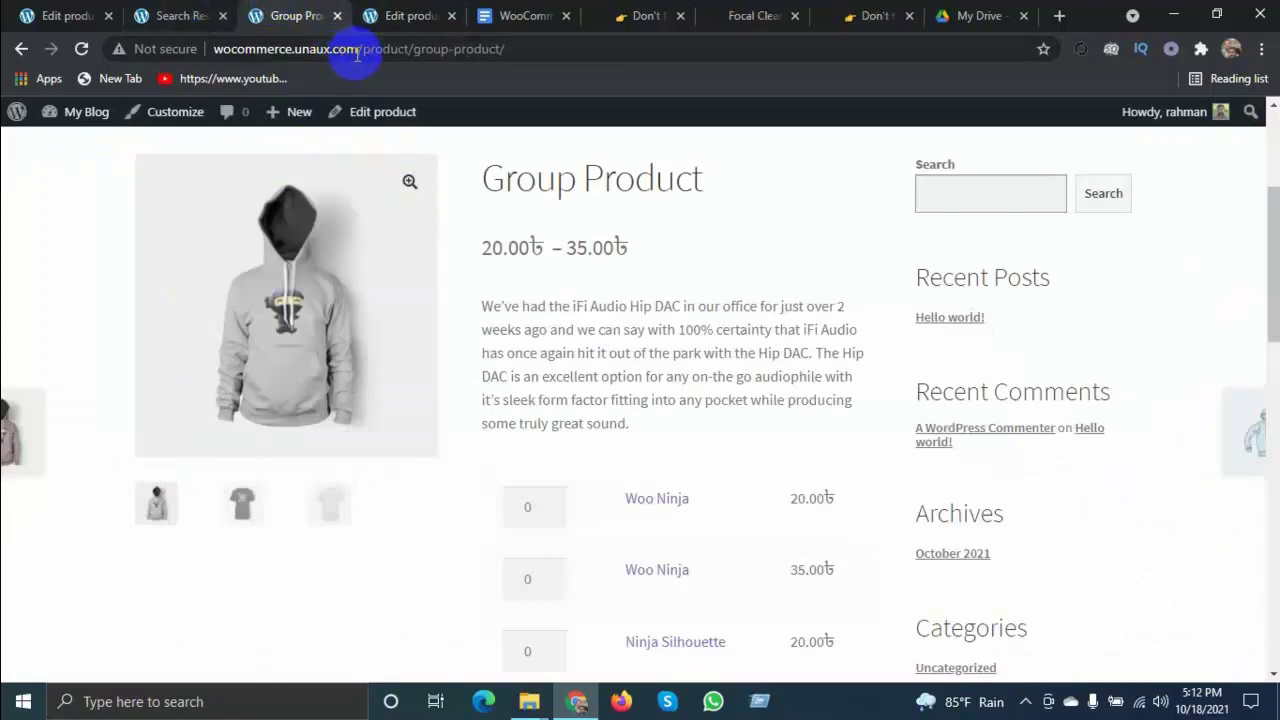
{"action": "left_click_drag", "start_coordinate": [359, 52], "coordinate": [197, 53]}
{"action": "key", "text": "ctrl+c"}
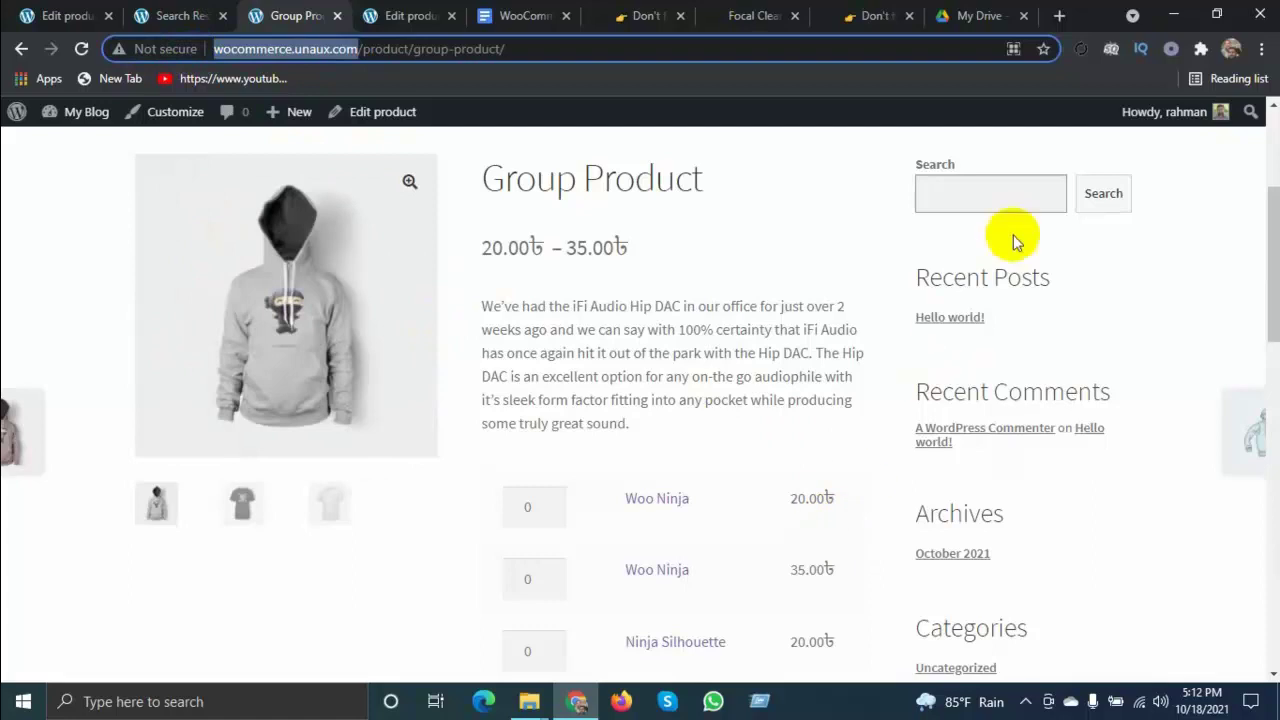
{"action": "left_click", "coordinate": [1261, 49]}
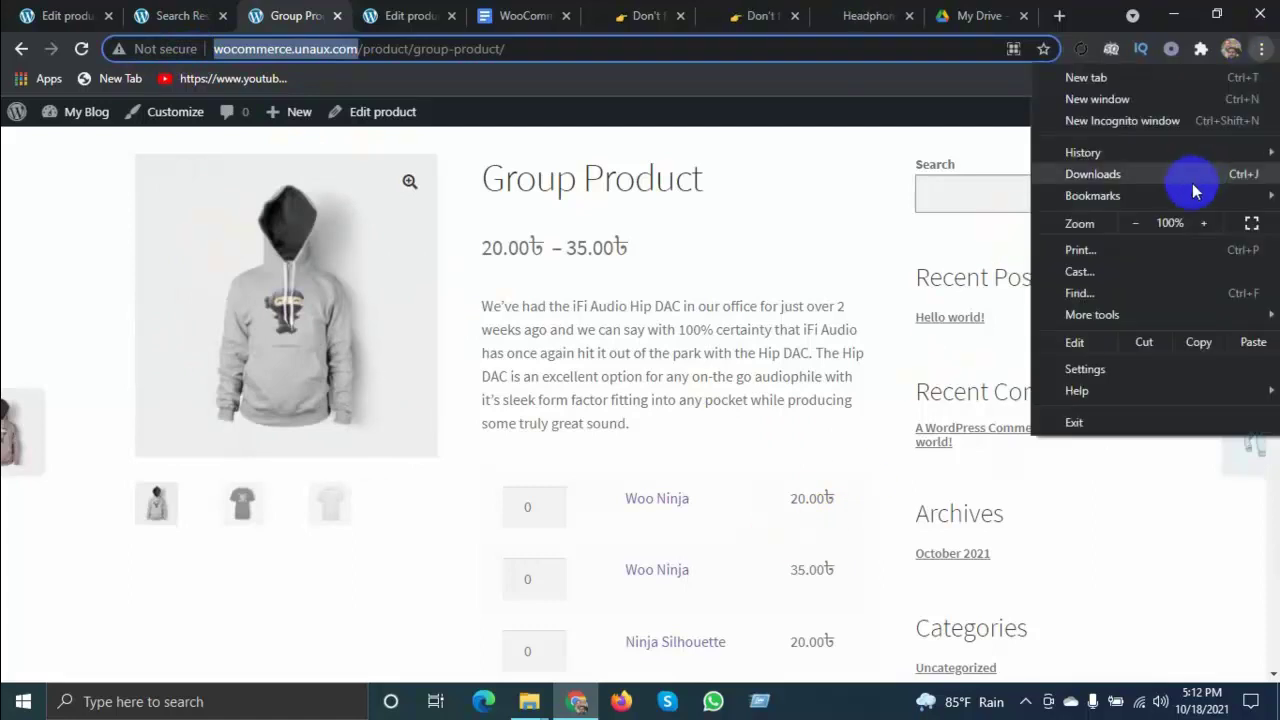
{"action": "left_click", "coordinate": [1170, 122]}
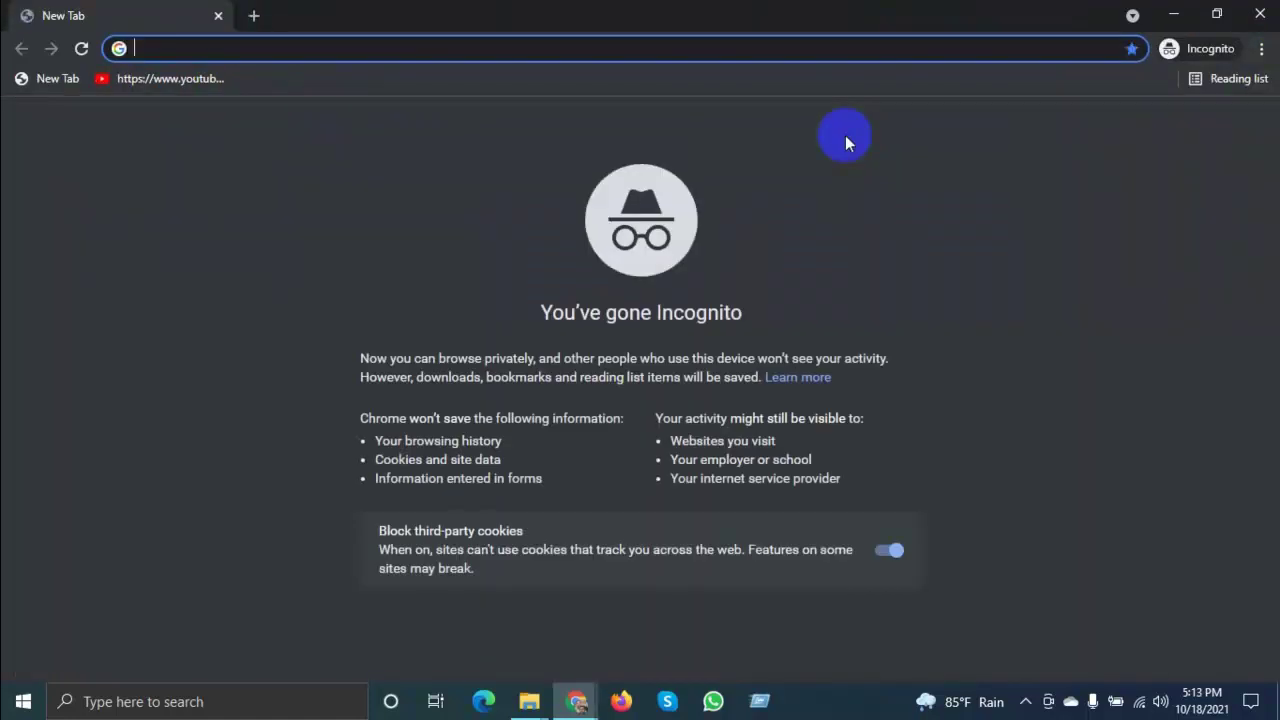
{"action": "key", "text": "ctrl+v"}
{"action": "key", "text": "Return"}
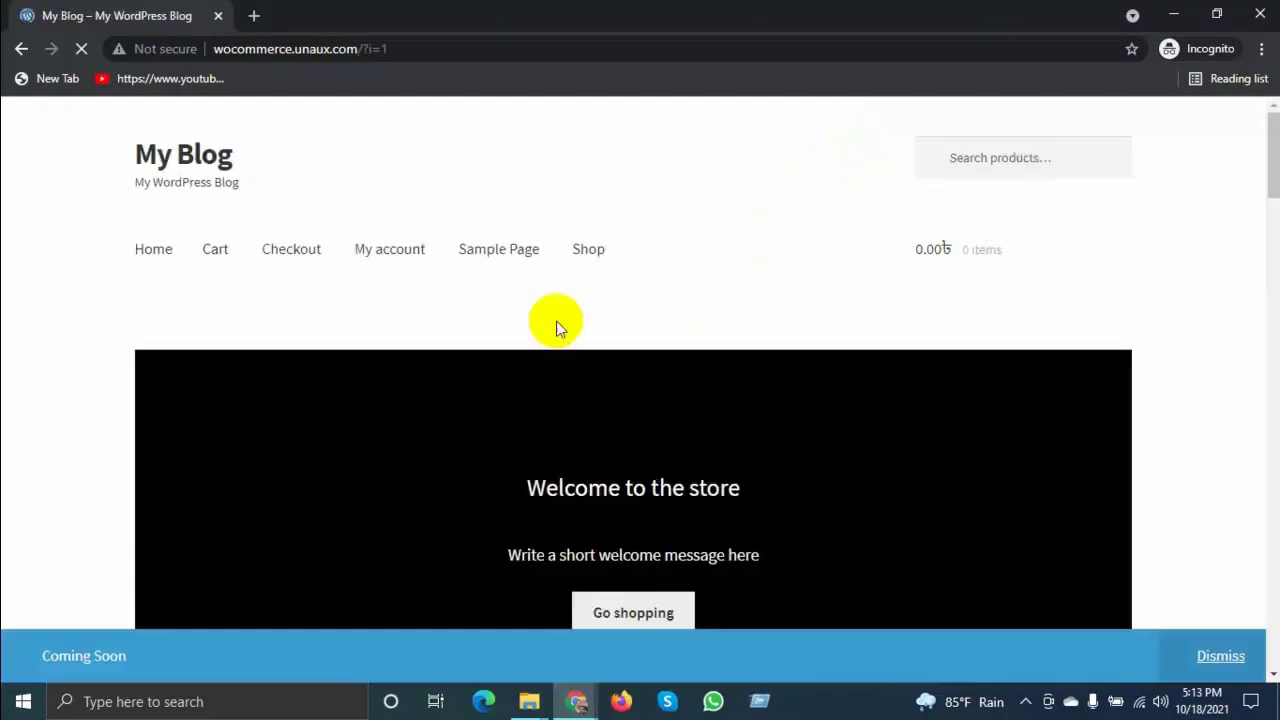
Look through all three pages of the Shop for the Premium Quality poster
{"action": "left_click", "coordinate": [588, 260]}
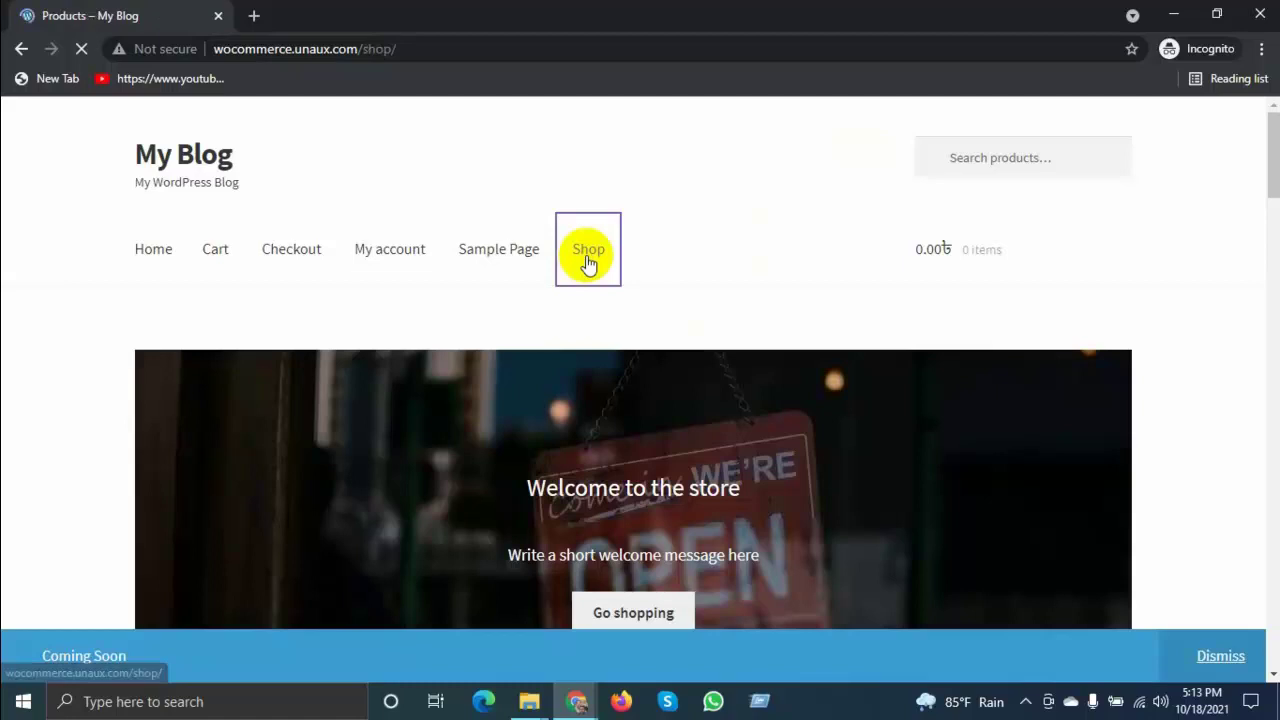
{"action": "scroll", "coordinate": [588, 263], "scroll_direction": "down", "scroll_amount": 3}
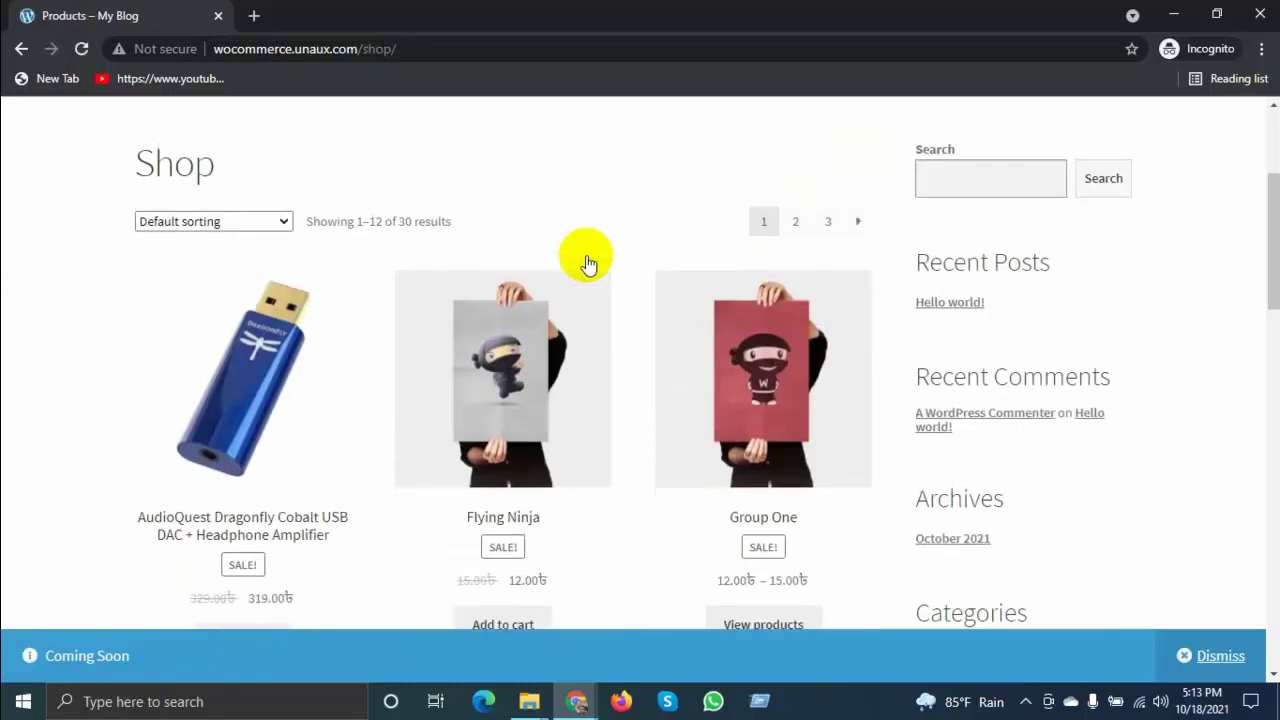
{"action": "scroll", "coordinate": [588, 263], "scroll_direction": "down", "scroll_amount": 9}
{"action": "scroll", "coordinate": [588, 263], "scroll_direction": "down", "scroll_amount": 6}
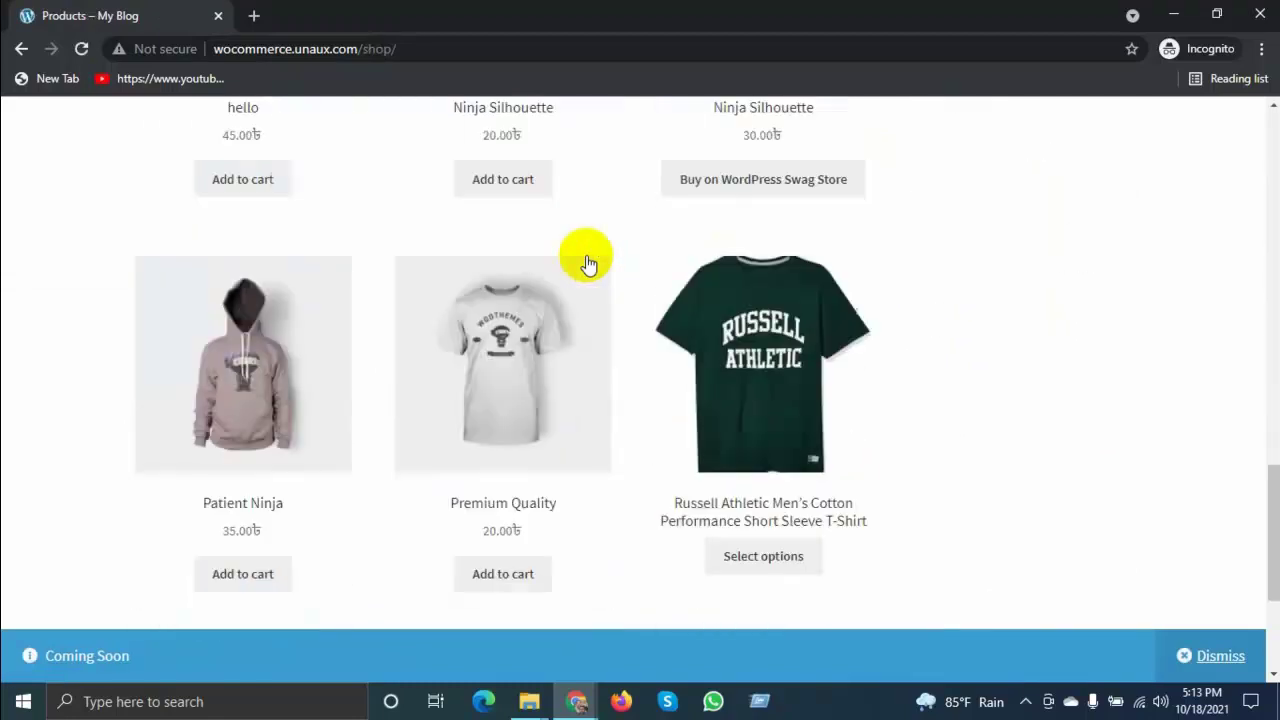
{"action": "left_click", "coordinate": [797, 386]}
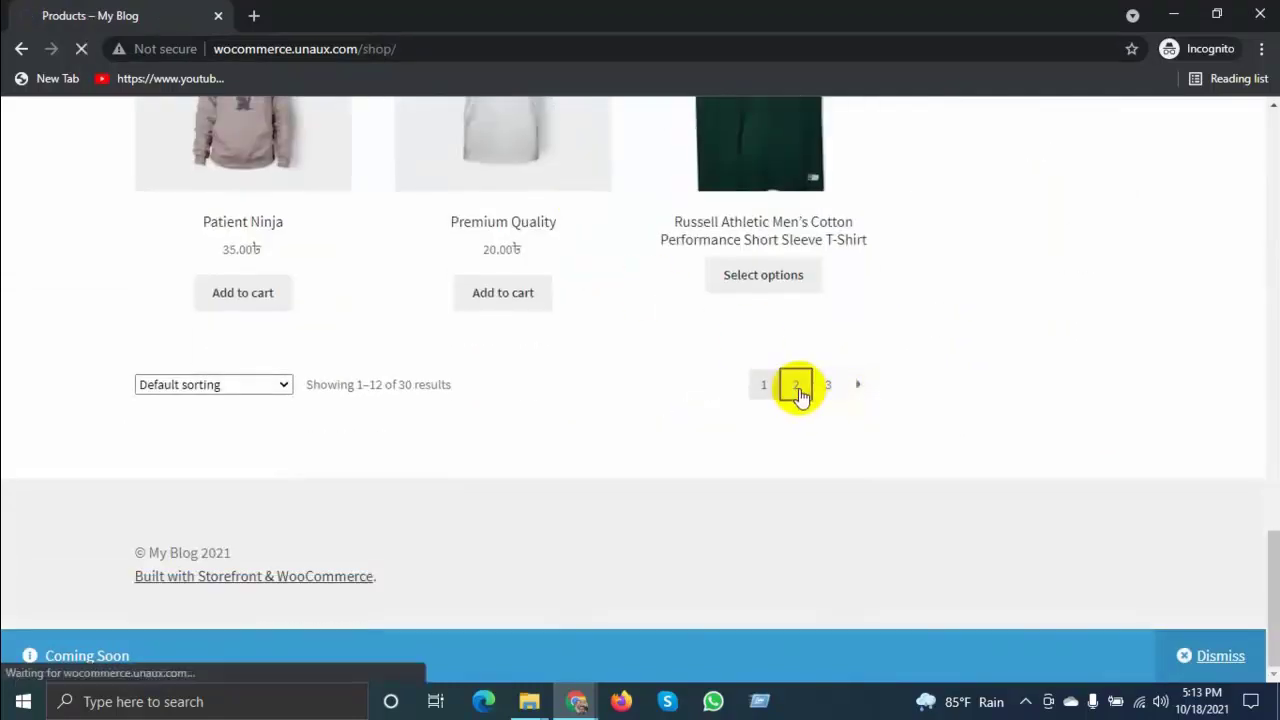
{"action": "scroll", "coordinate": [800, 396], "scroll_direction": "down", "scroll_amount": 8}
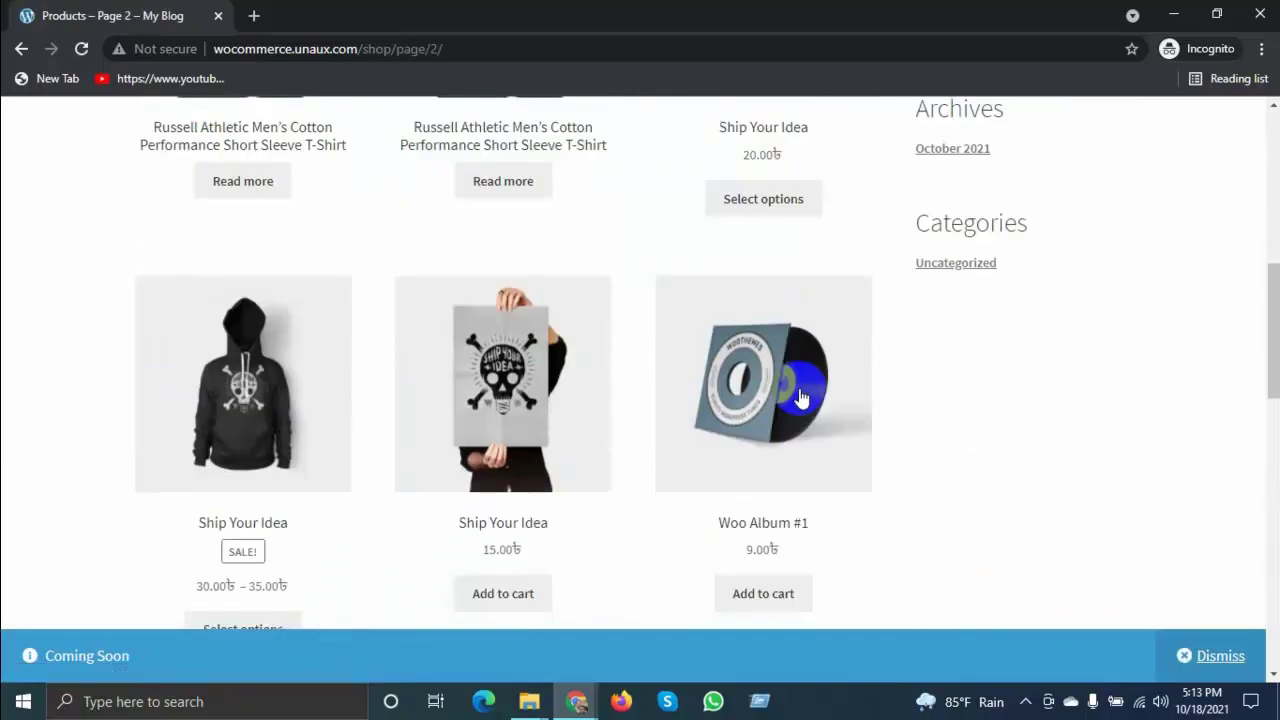
{"action": "scroll", "coordinate": [800, 396], "scroll_direction": "down", "scroll_amount": 9}
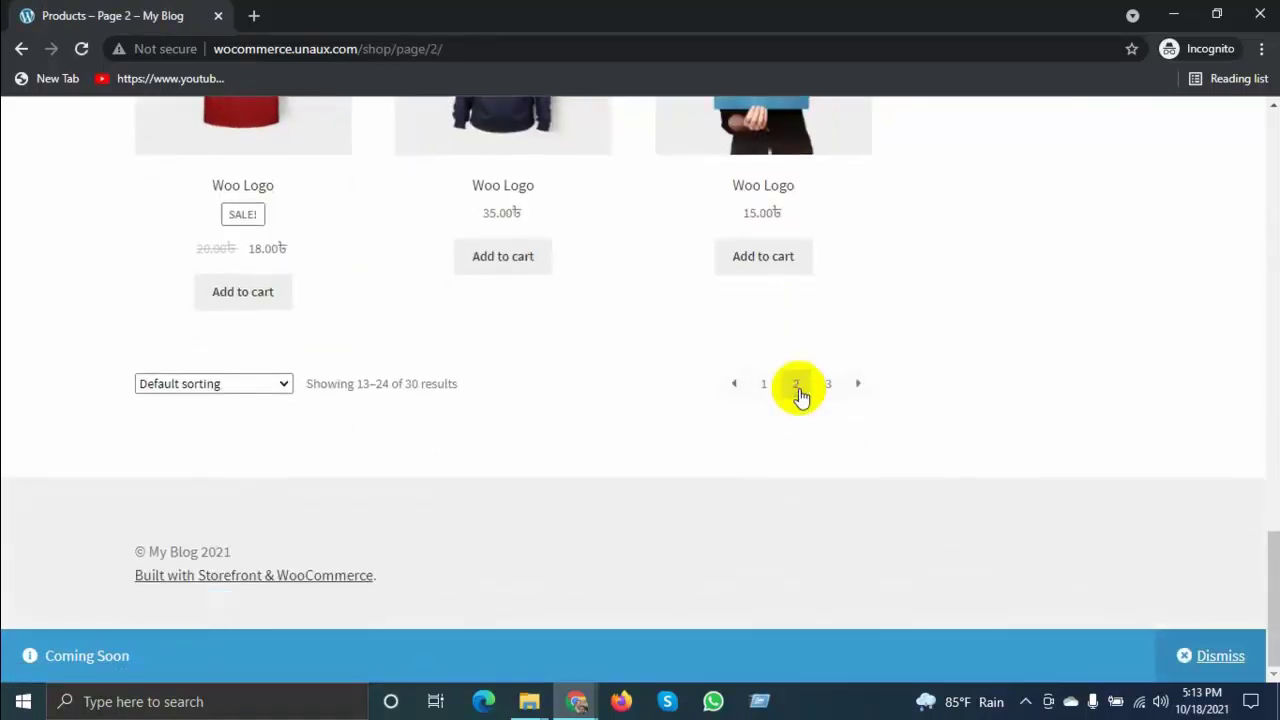
{"action": "left_click", "coordinate": [826, 390]}
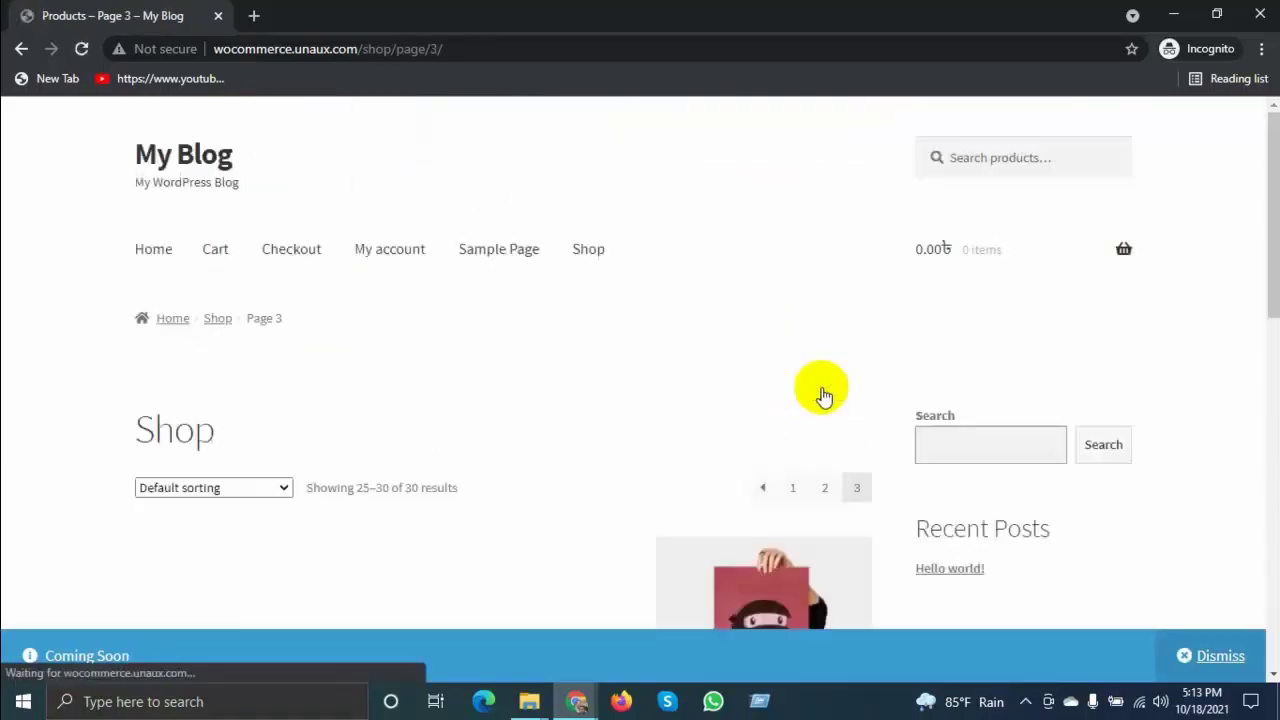
{"action": "scroll", "coordinate": [823, 390], "scroll_direction": "down", "scroll_amount": 5}
{"action": "scroll", "coordinate": [716, 337], "scroll_direction": "down", "scroll_amount": 5}
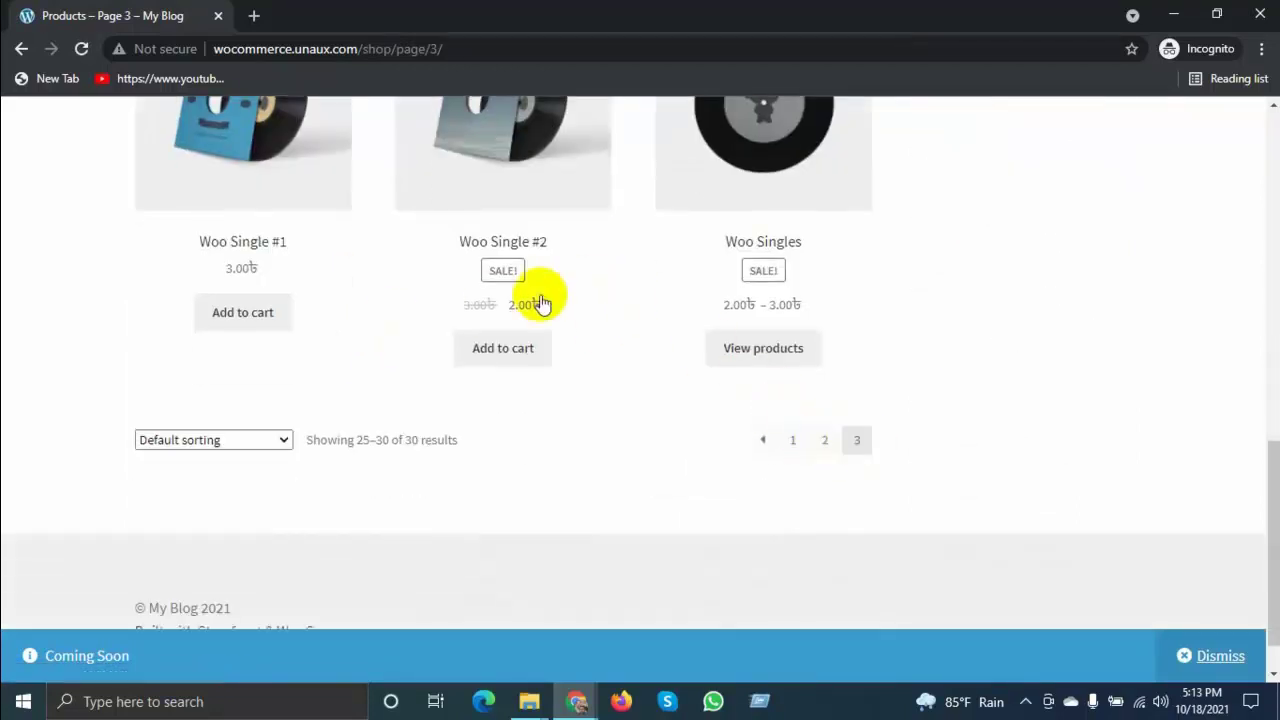
Compare the Premium Quality product's edit page with page 3 of the Shop in the Incognito window
{"action": "scroll", "coordinate": [543, 300], "scroll_direction": "up", "scroll_amount": 2}
{"action": "mouse_move", "coordinate": [575, 705]}
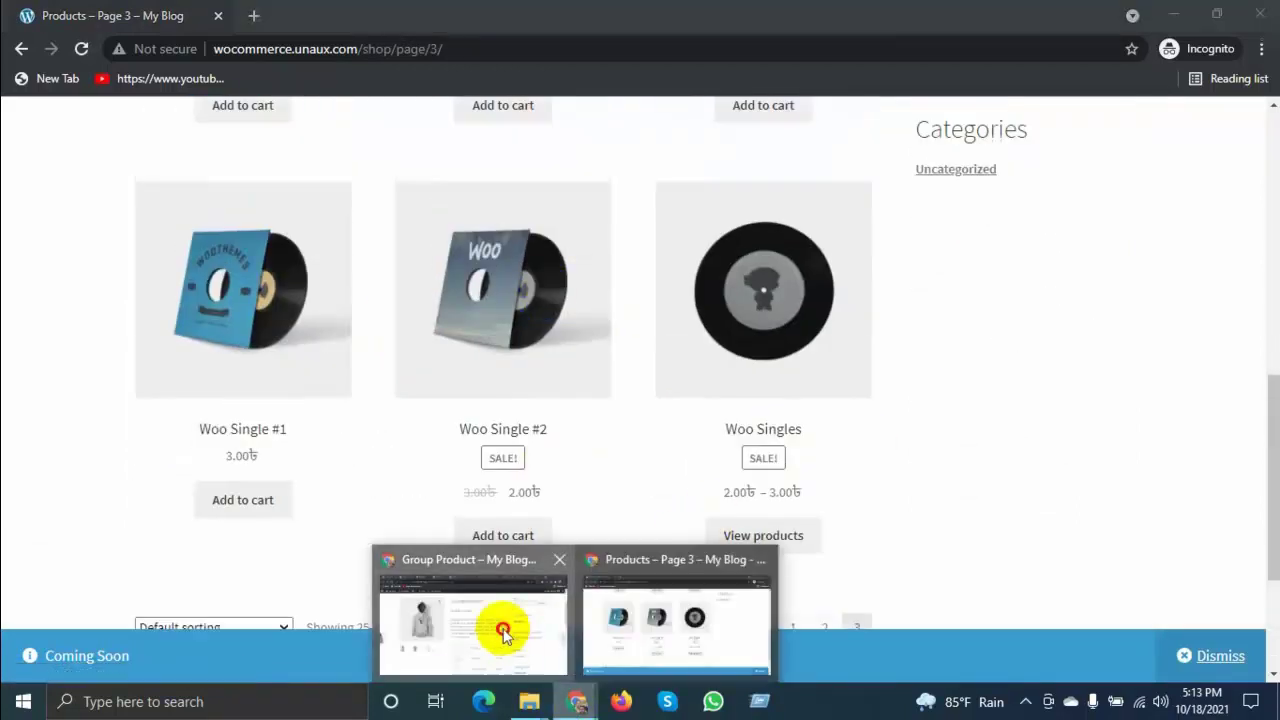
{"action": "left_click", "coordinate": [500, 549]}
{"action": "left_click", "coordinate": [372, 12]}
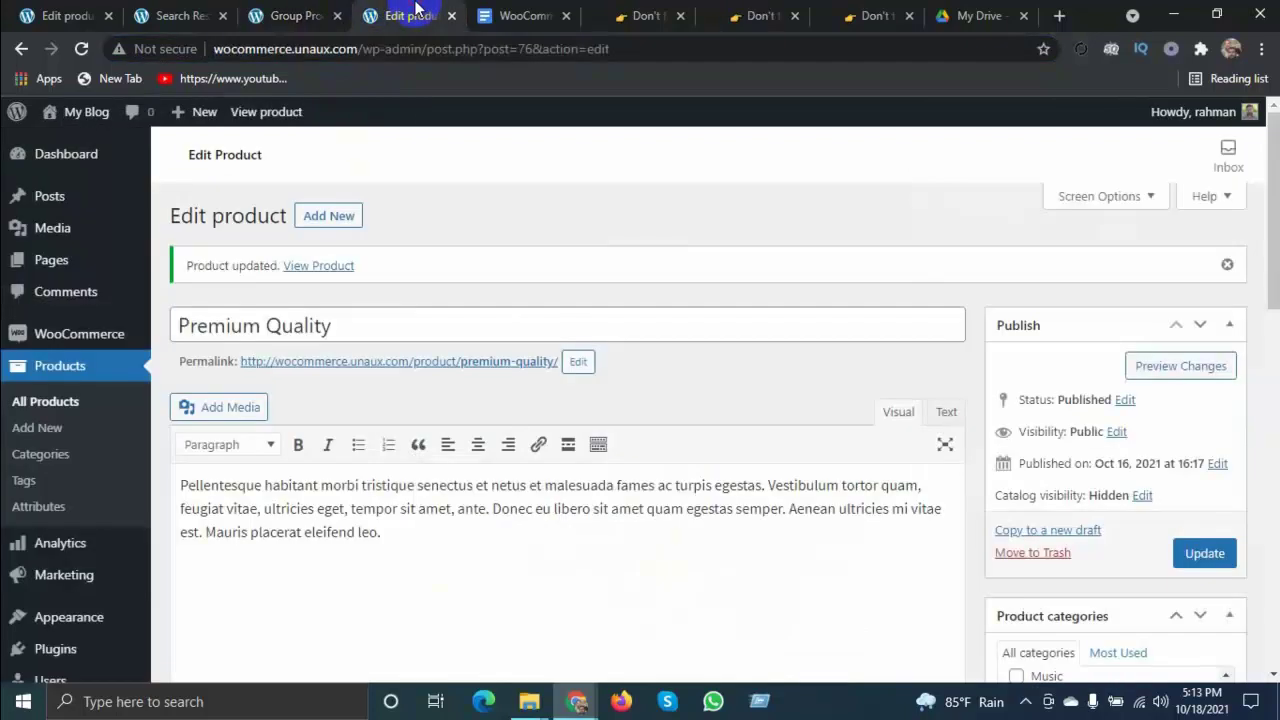
{"action": "scroll", "coordinate": [754, 461], "scroll_direction": "down", "scroll_amount": 10}
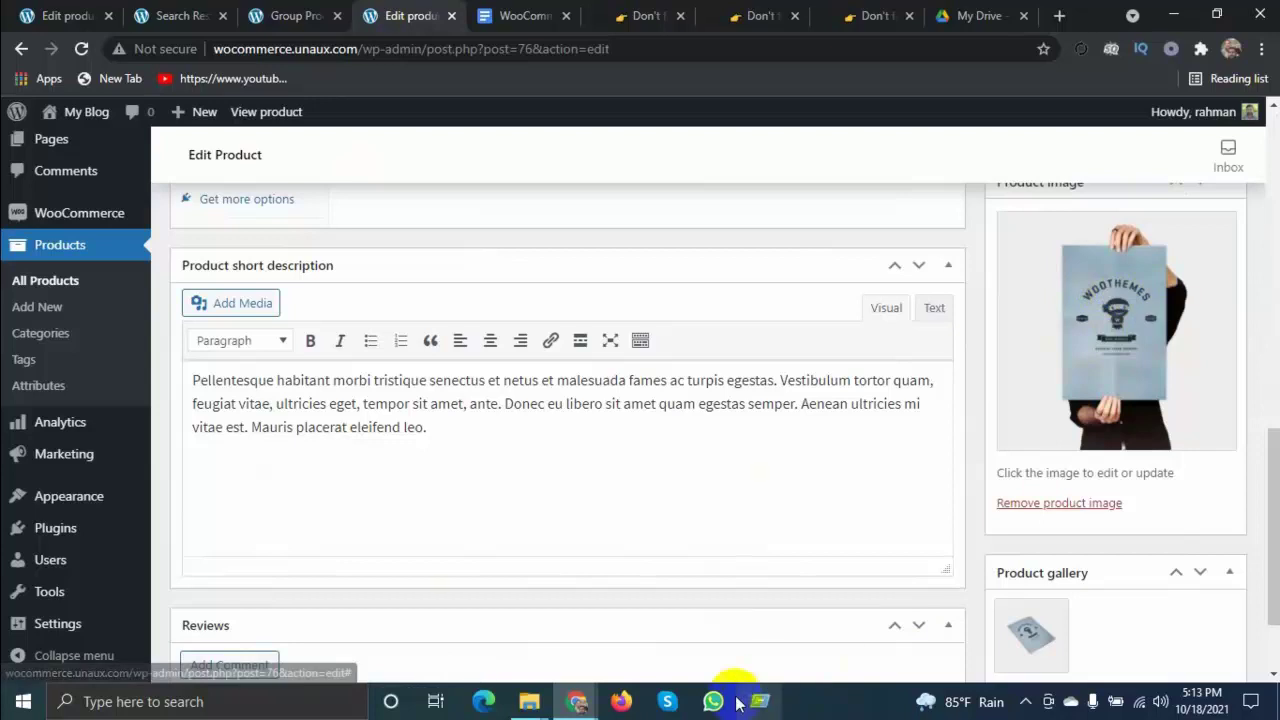
{"action": "mouse_move", "coordinate": [588, 705]}
{"action": "left_click", "coordinate": [666, 630]}
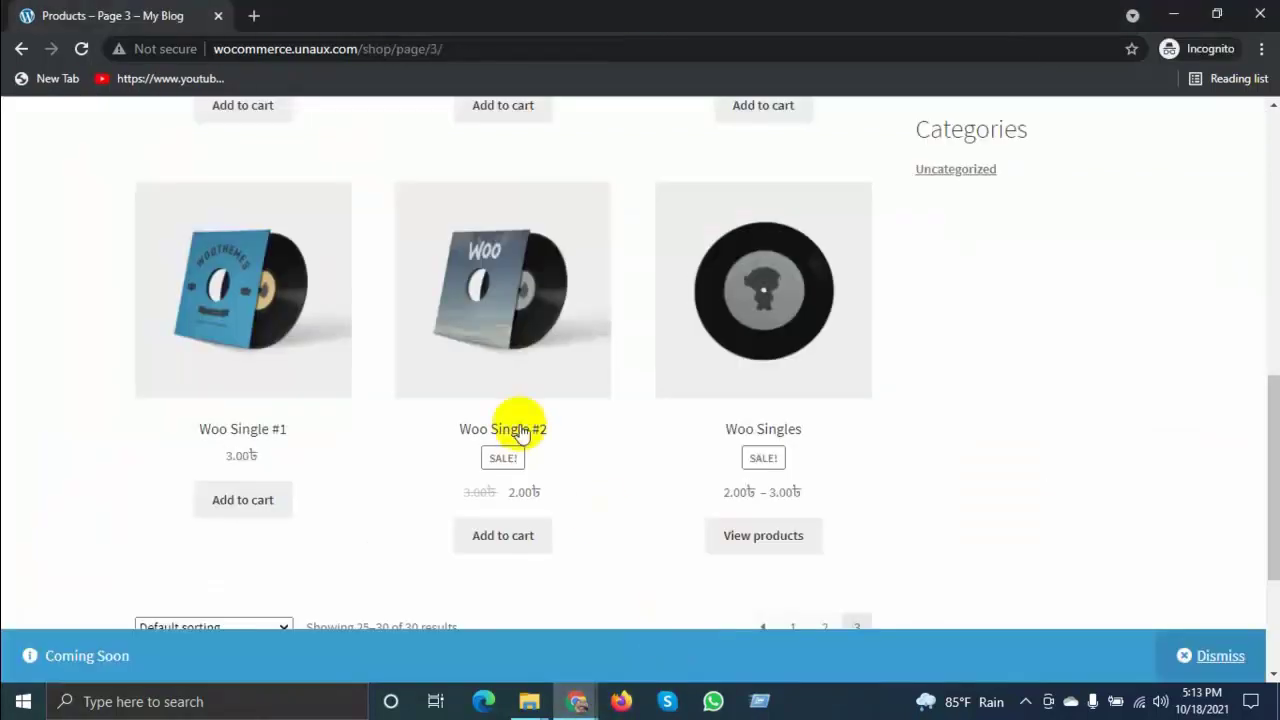
{"action": "scroll", "coordinate": [680, 430], "scroll_direction": "up", "scroll_amount": 4}
{"action": "scroll", "coordinate": [735, 443], "scroll_direction": "up", "scroll_amount": 3}
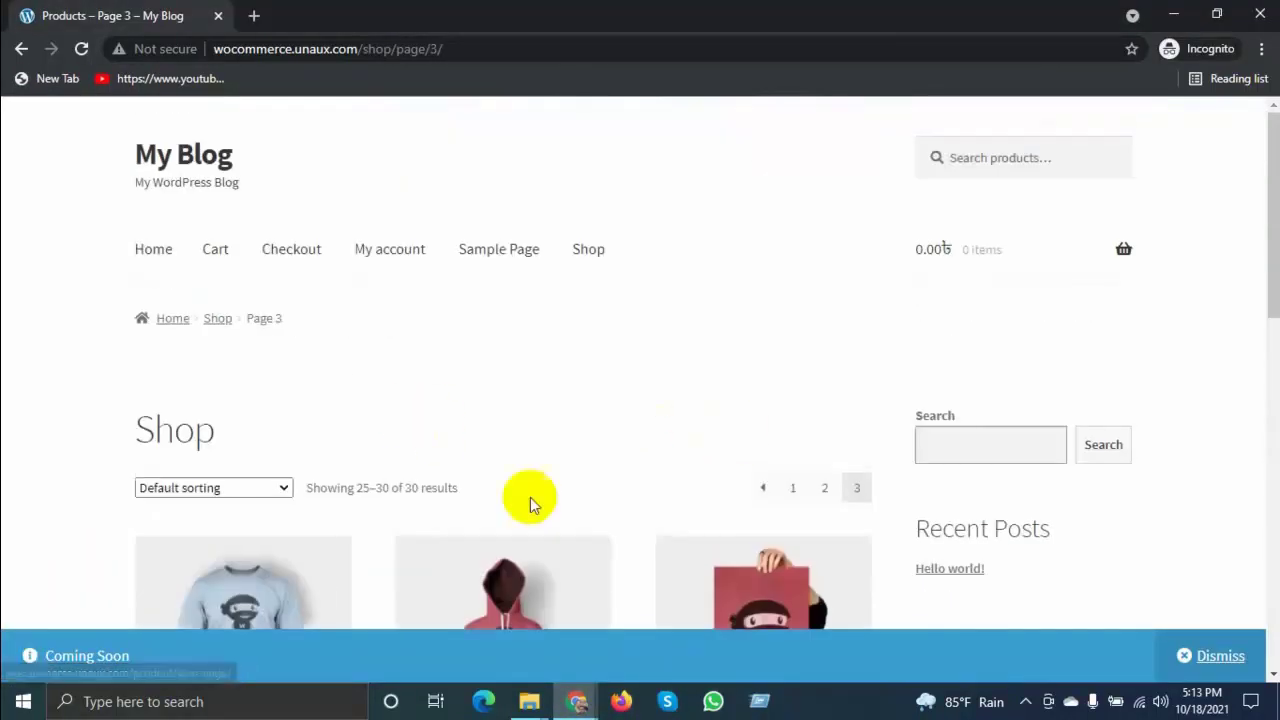
Return to the Premium Quality product's edit page, open its catalog visibility setting, keep it Hidden and update the product again
{"action": "mouse_move", "coordinate": [575, 700]}
{"action": "left_click", "coordinate": [466, 640]}
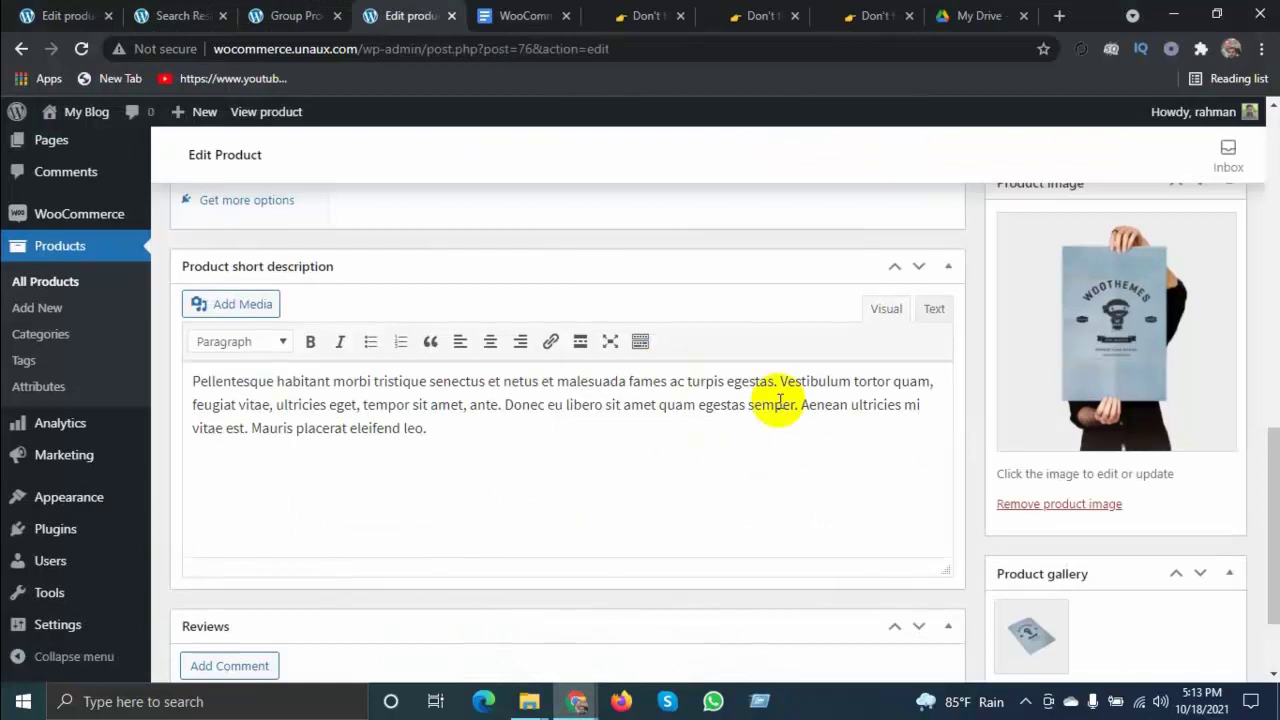
{"action": "scroll", "coordinate": [990, 320], "scroll_direction": "up", "scroll_amount": 10}
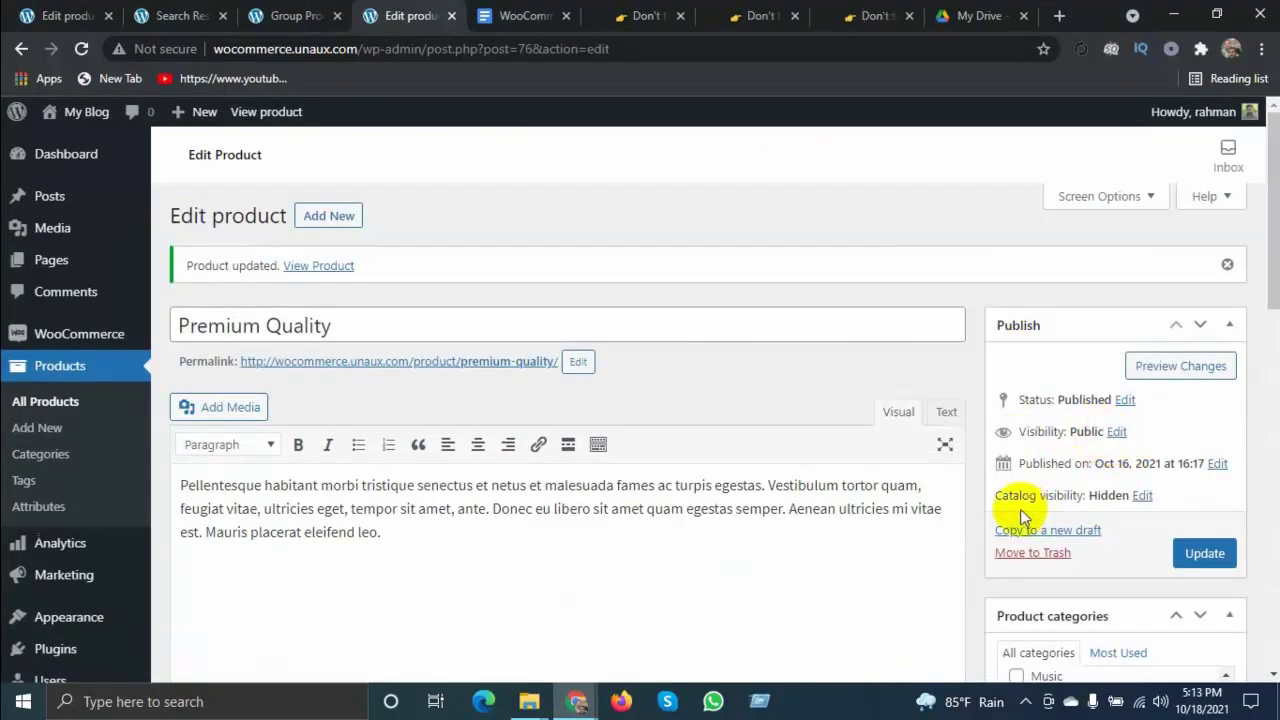
{"action": "left_click", "coordinate": [1142, 496]}
{"action": "scroll", "coordinate": [1008, 610], "scroll_direction": "down", "scroll_amount": 2}
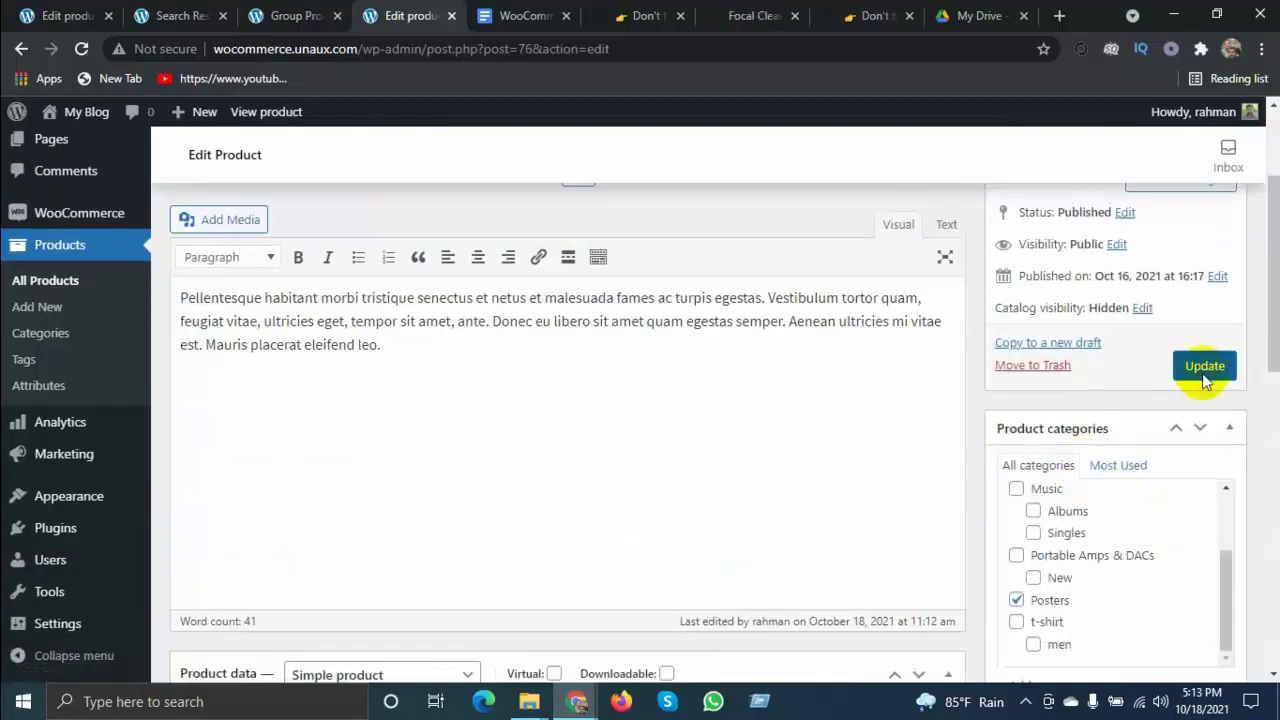
{"action": "left_click", "coordinate": [1199, 367]}
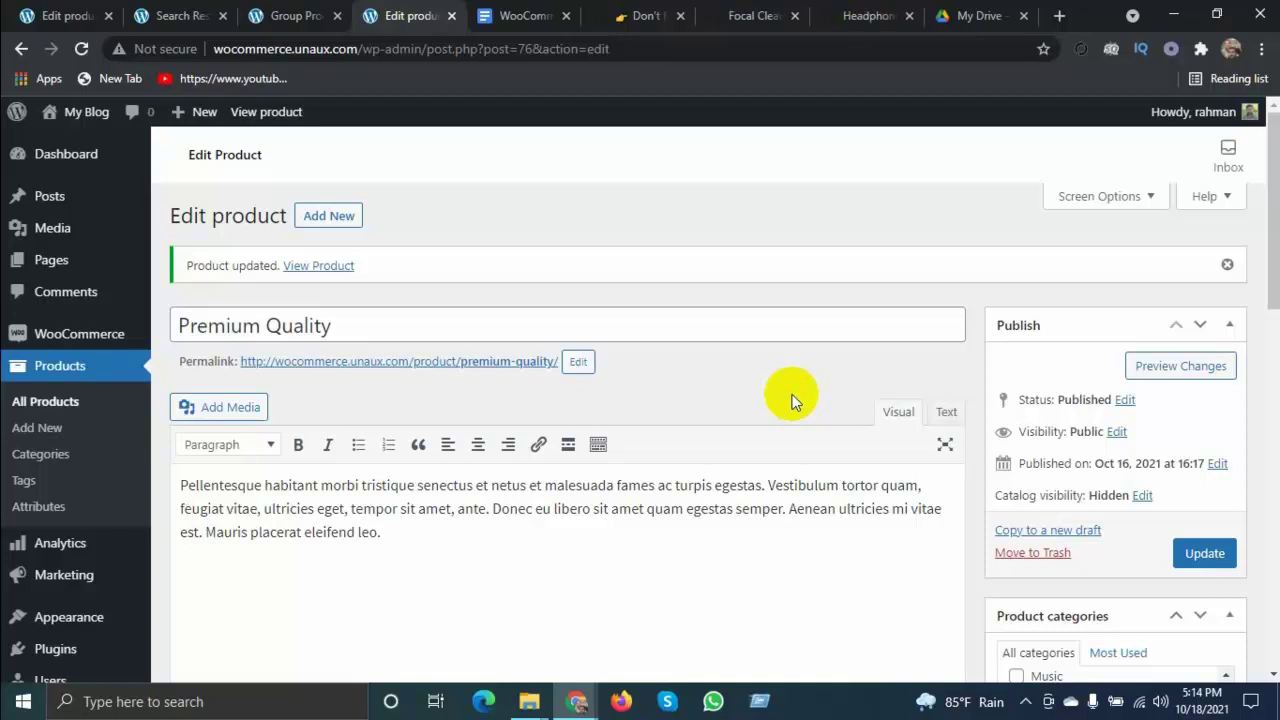
Switch to Google Drive and create a new blank Google Sheets spreadsheet
{"action": "left_click", "coordinate": [978, 12]}
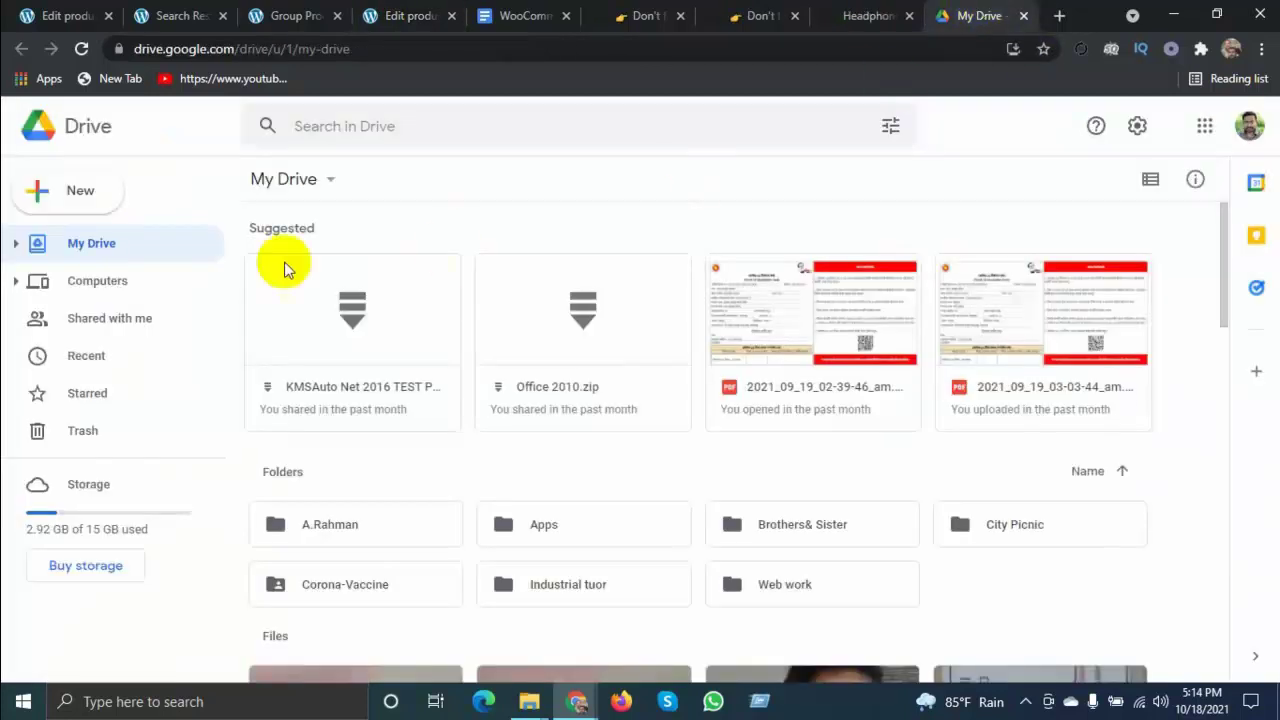
{"action": "left_click", "coordinate": [75, 198]}
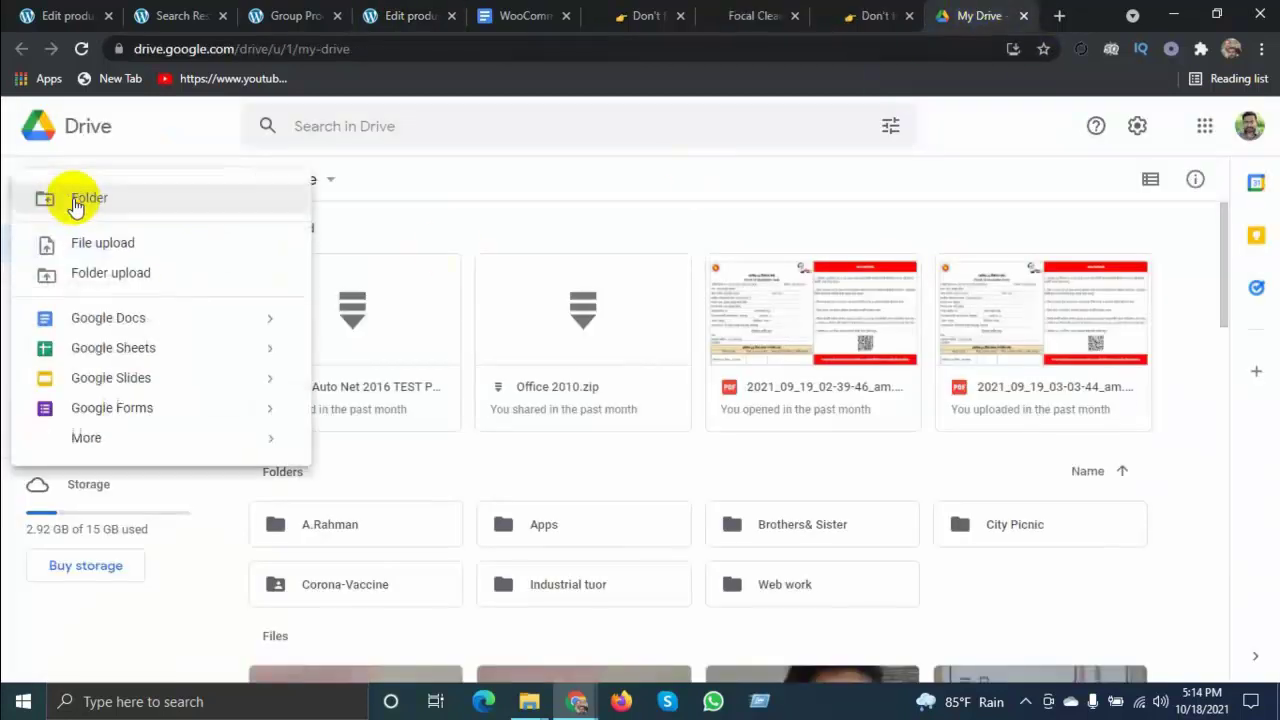
{"action": "left_click", "coordinate": [105, 347]}
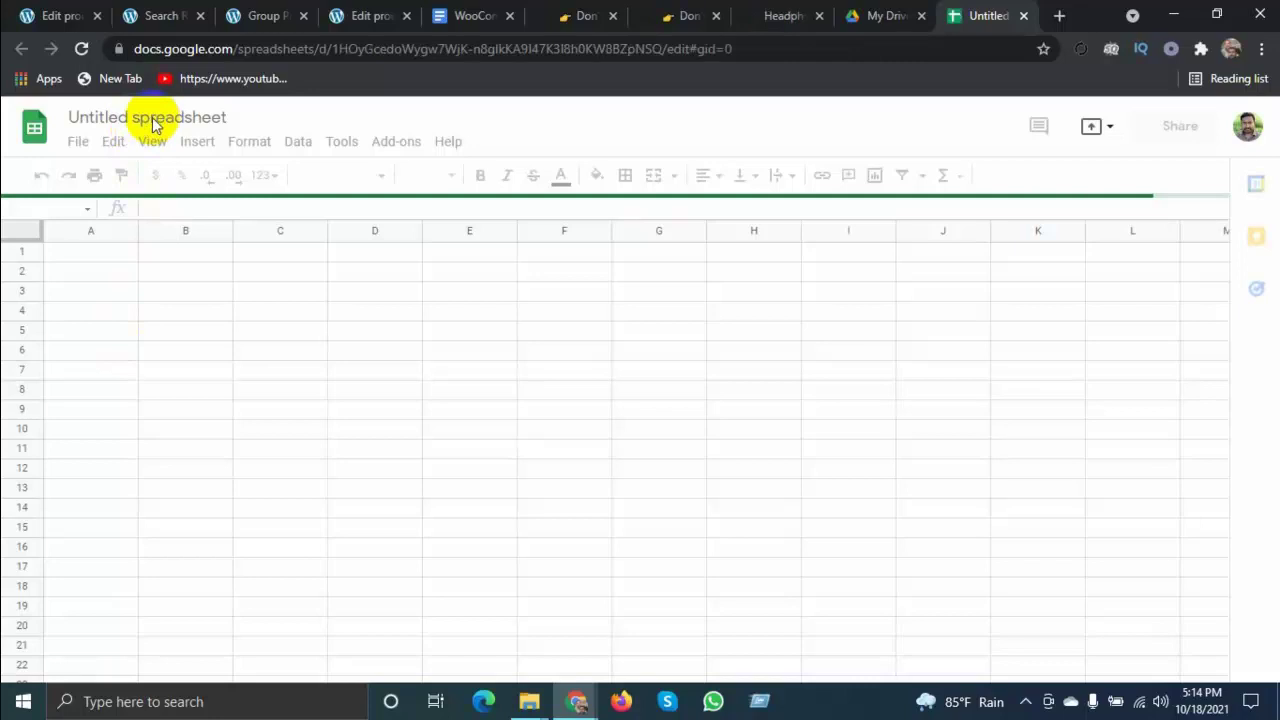
Rename the untitled spreadsheet as Group Product Portfulio
{"action": "left_click", "coordinate": [152, 118]}
{"action": "left_click", "coordinate": [150, 117]}
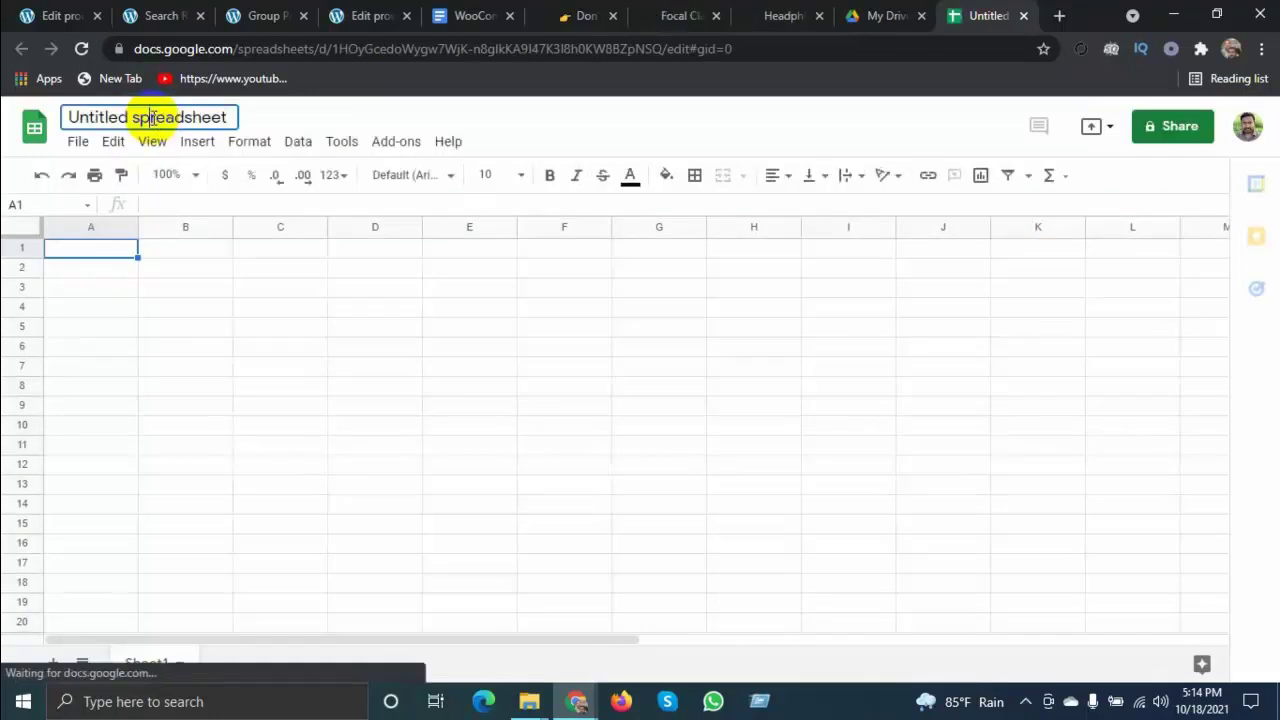
{"action": "double_click", "coordinate": [151, 117]}
{"action": "left_click", "coordinate": [151, 117]}
{"action": "double_click", "coordinate": [152, 118]}
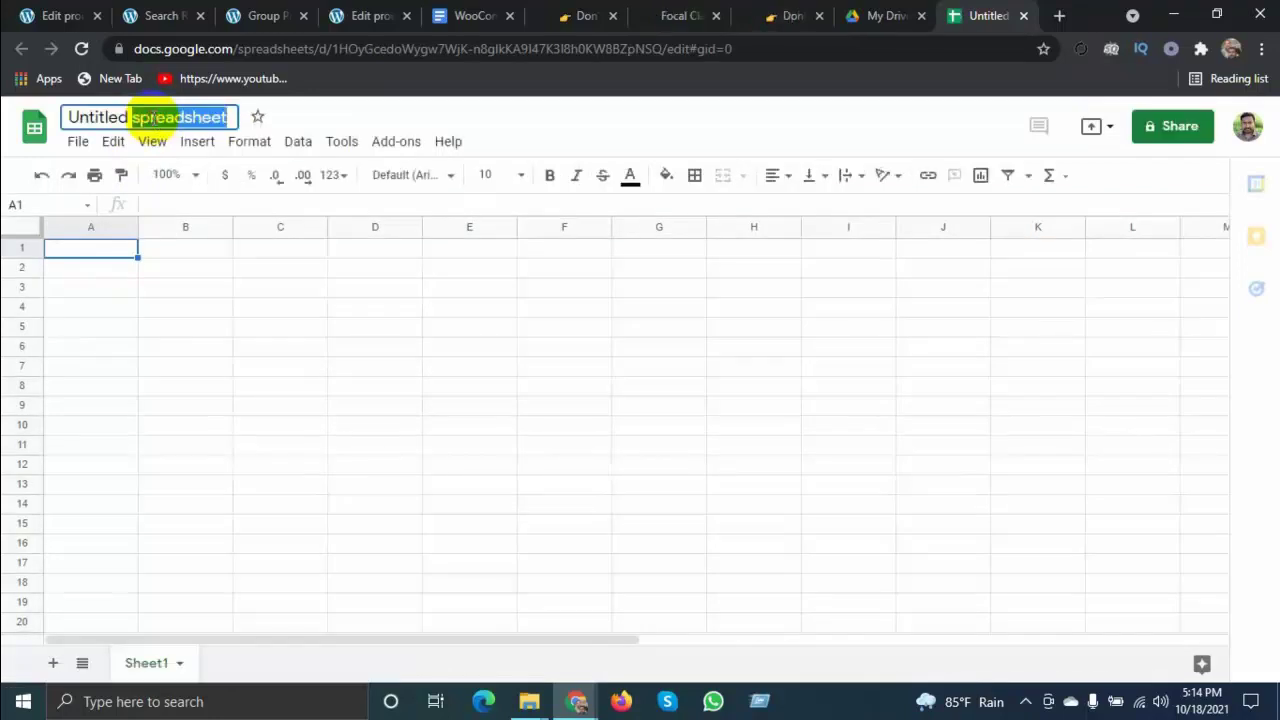
{"action": "triple_click", "coordinate": [152, 118]}
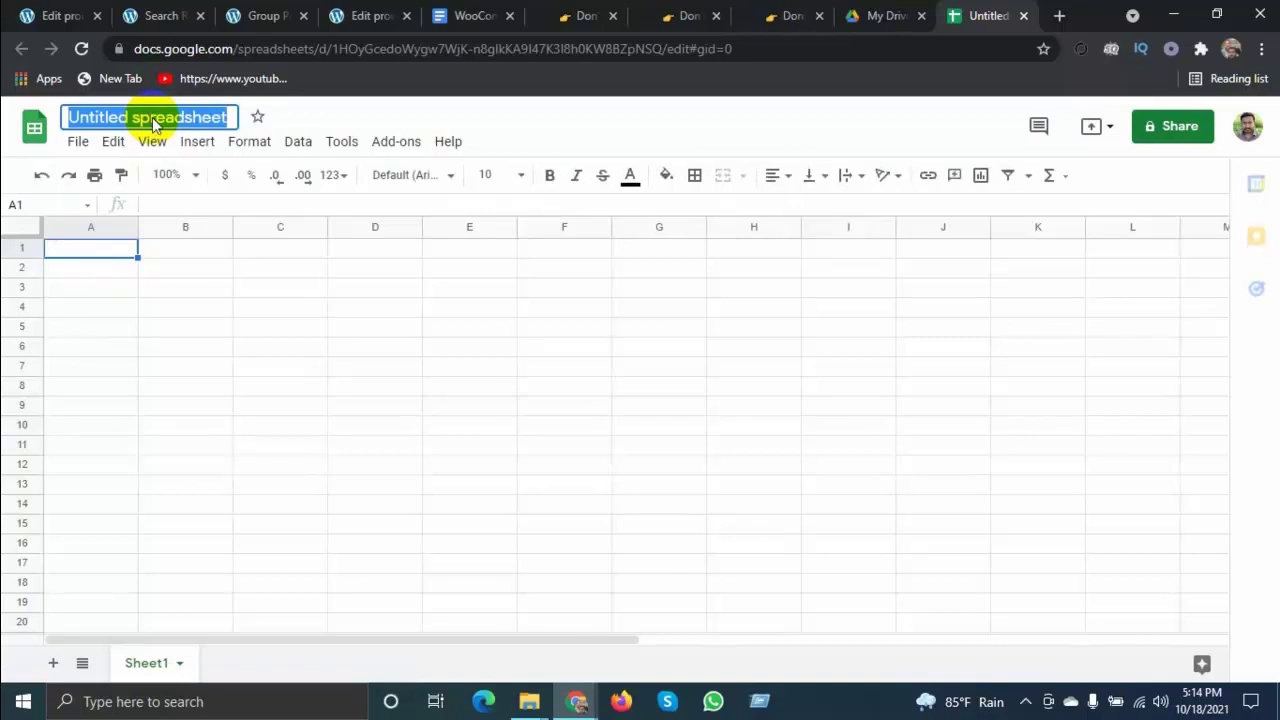
{"action": "type", "text": "Gropu"}
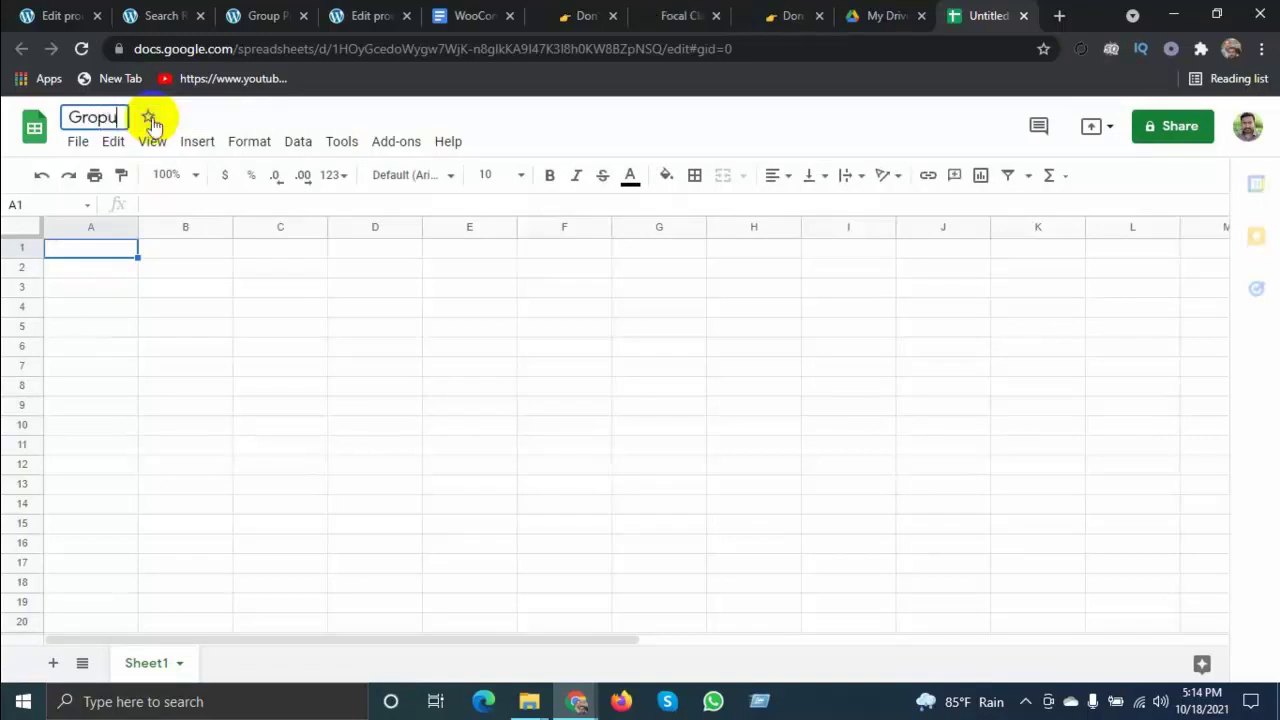
{"action": "key", "text": "BackSpace"}
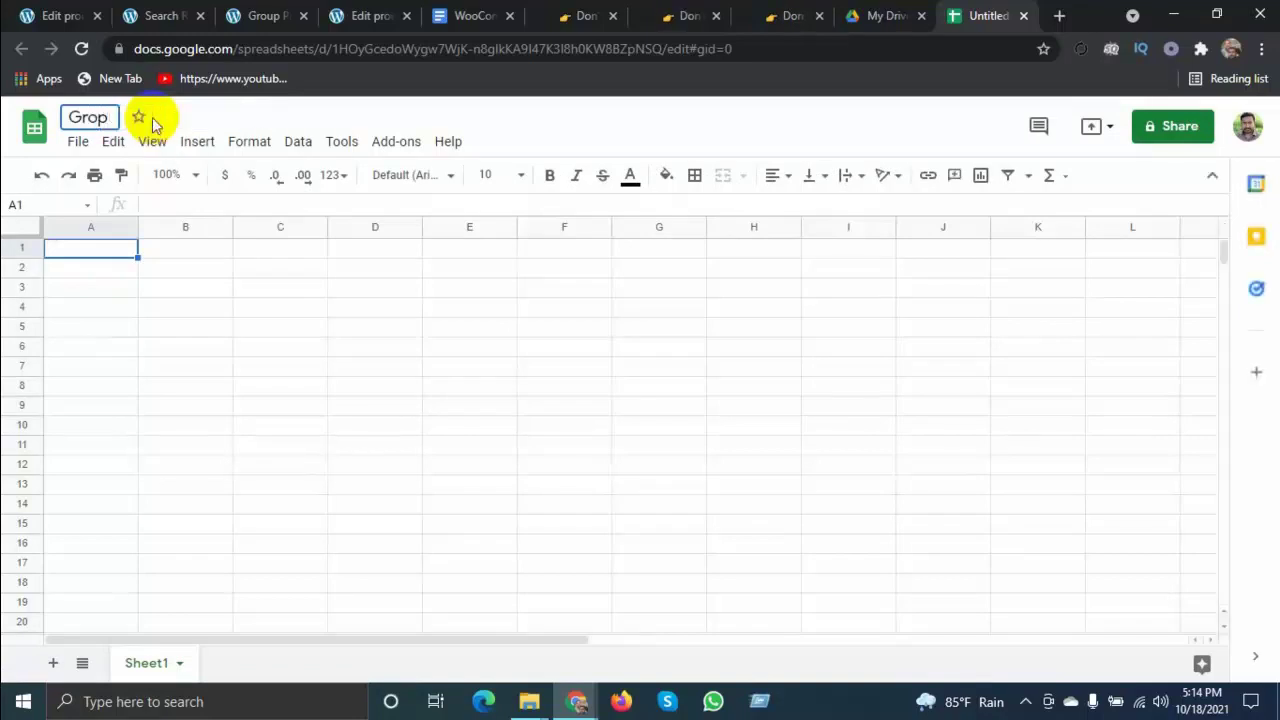
{"action": "key", "text": "BackSpace"}
{"action": "type", "text": "u"}
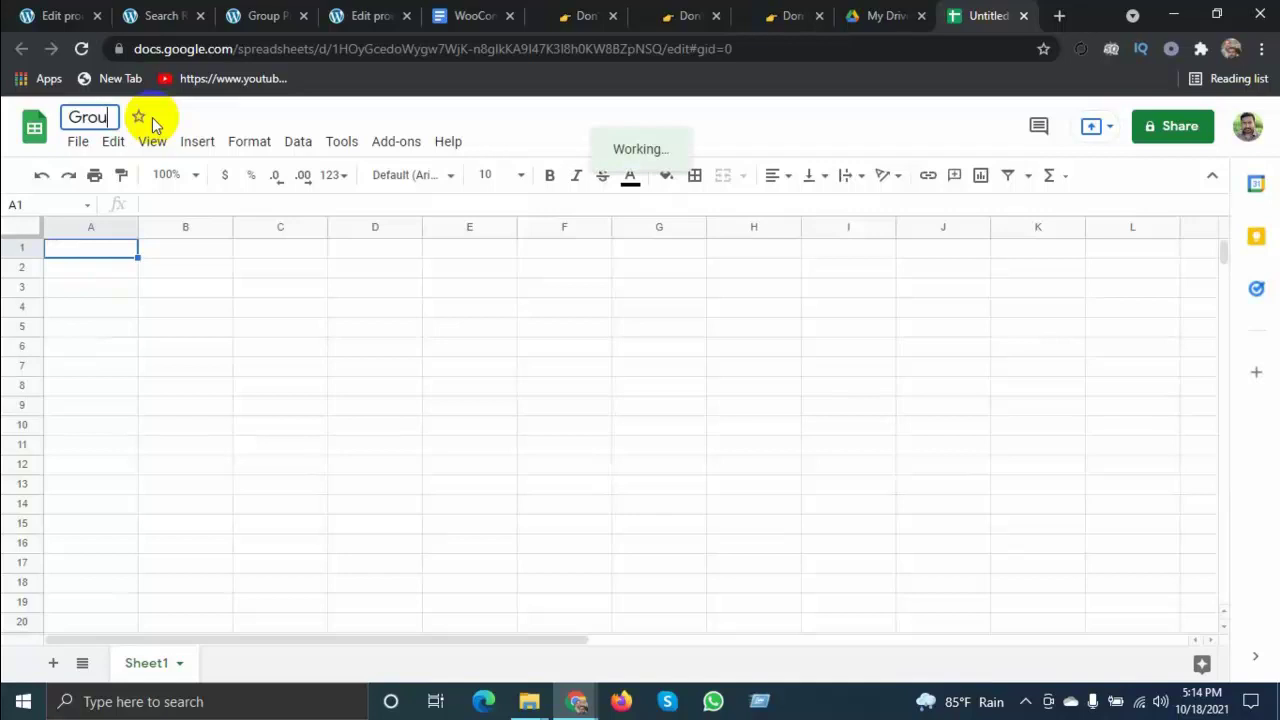
{"action": "type", "text": "p Product"}
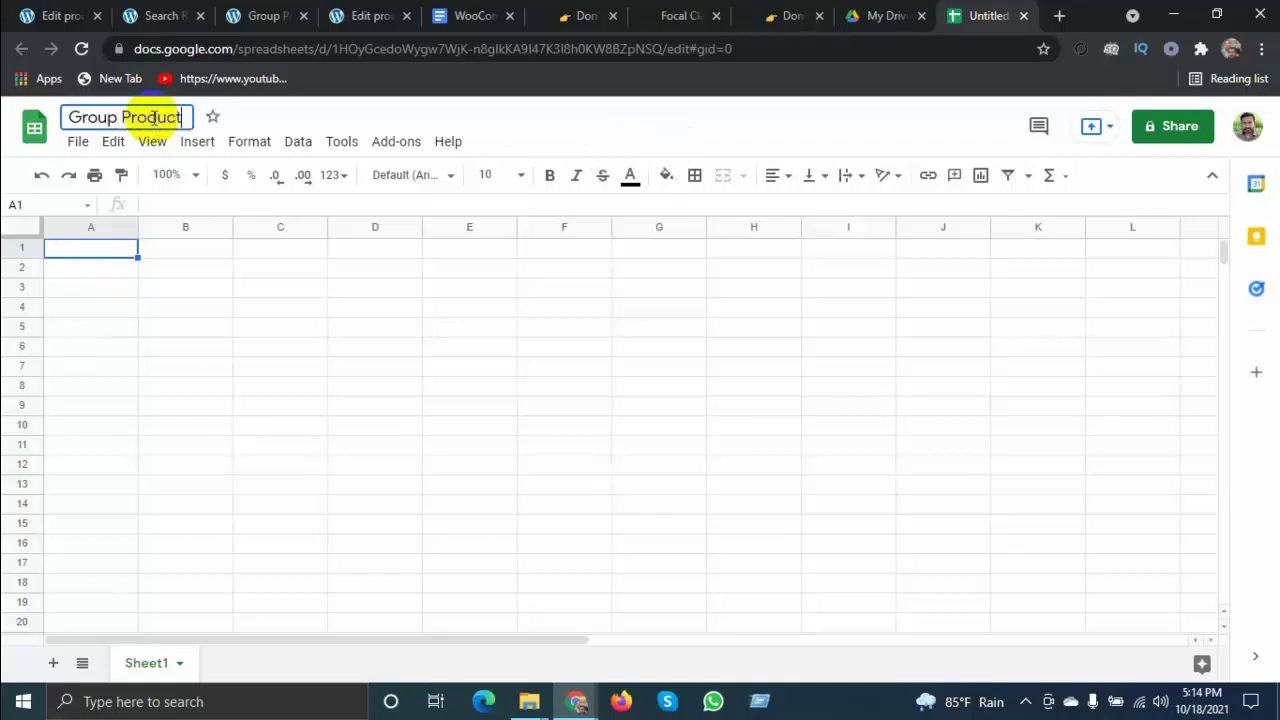
{"action": "type", "text": " P"}
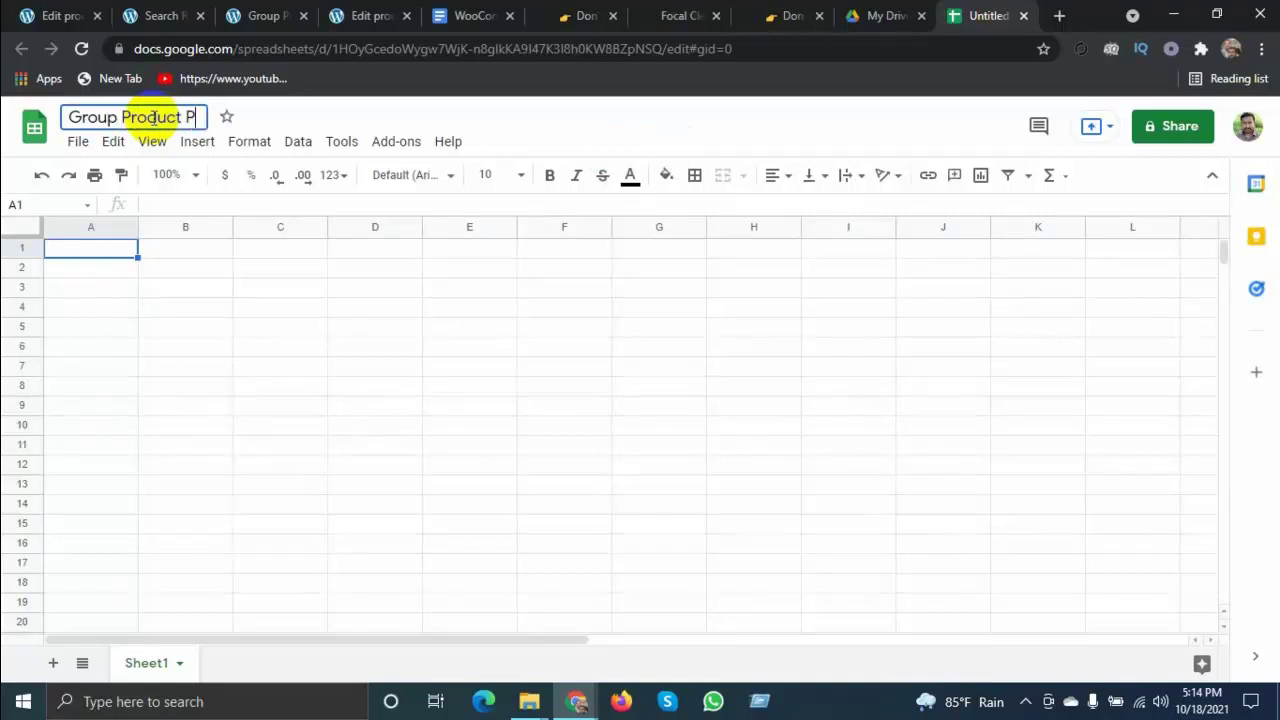
{"action": "type", "text": "ortfolio"}
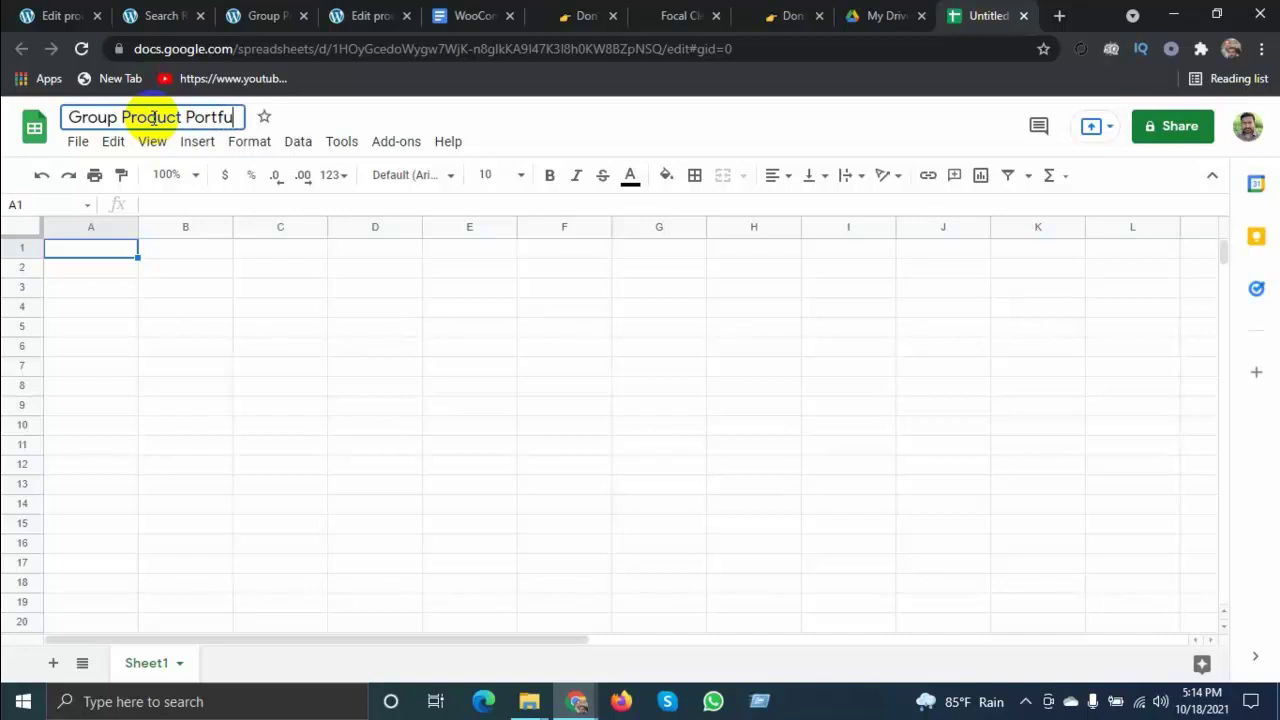
{"action": "left_click", "coordinate": [153, 333]}
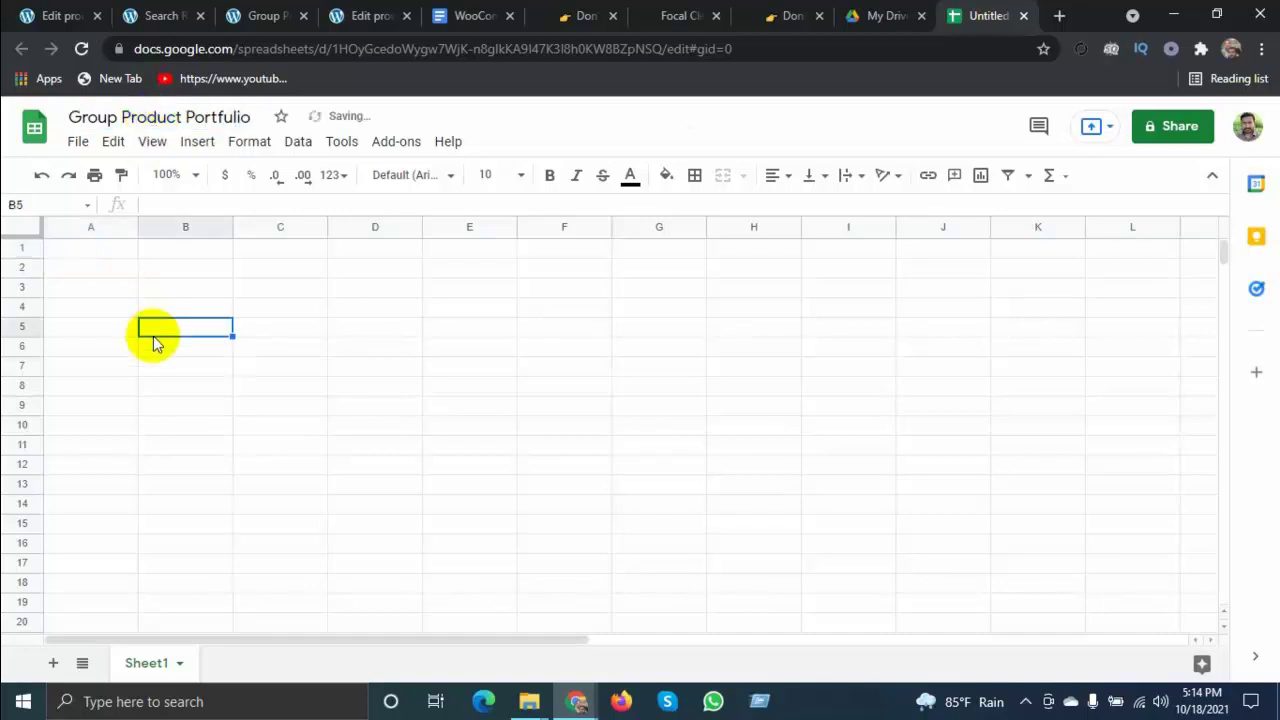
Enter the heading "Single Product Url" in cell A1 and widen columns A and B
{"action": "left_click", "coordinate": [120, 256]}
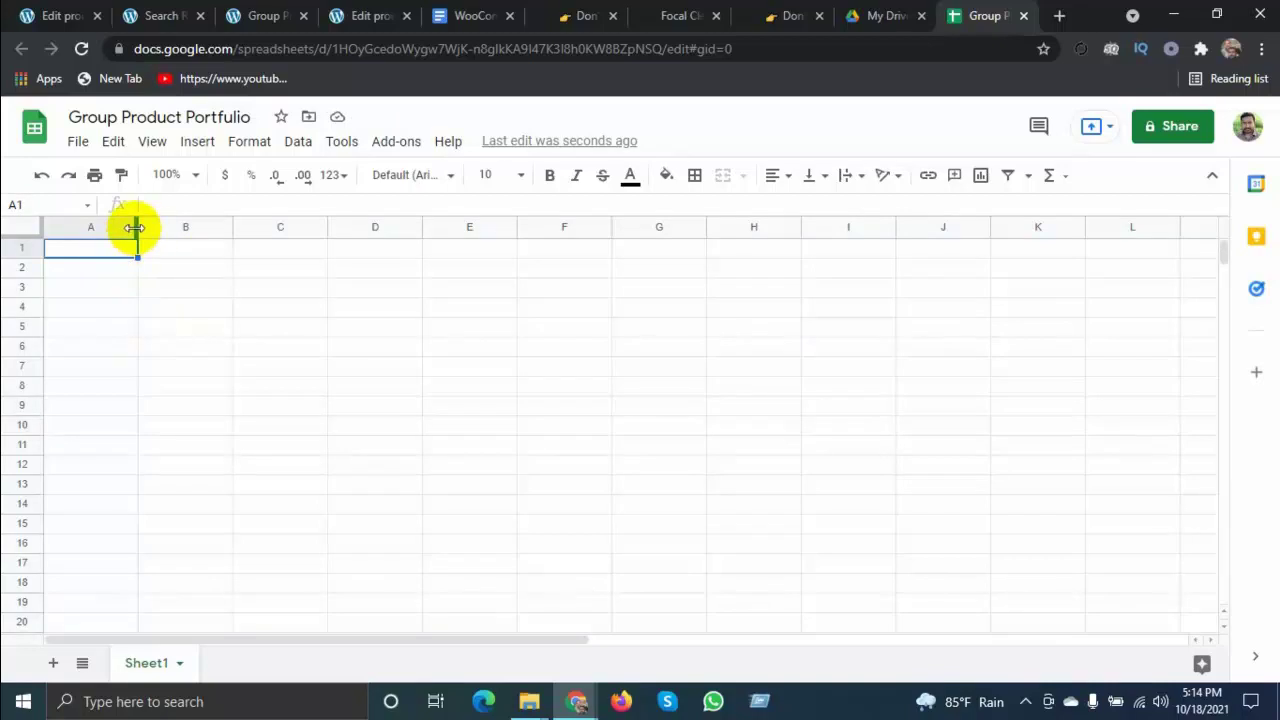
{"action": "left_click_drag", "start_coordinate": [138, 228], "coordinate": [429, 229]}
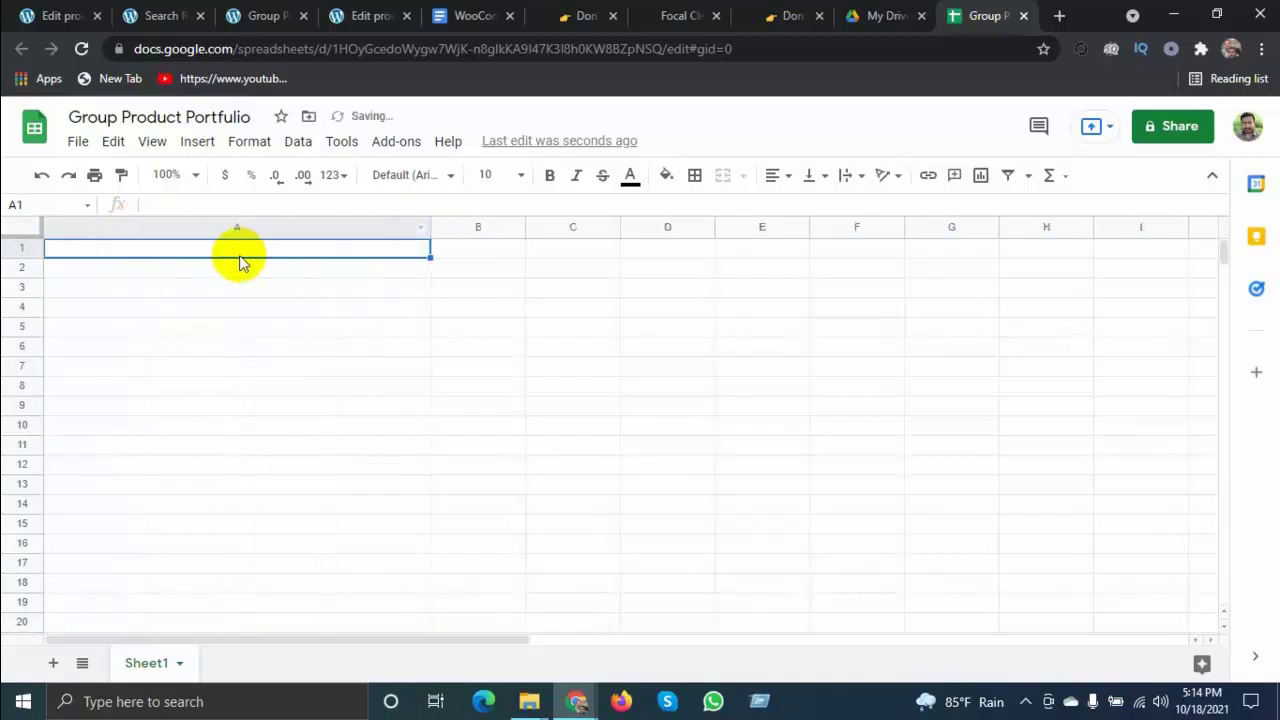
{"action": "type", "text": "Sinle"}
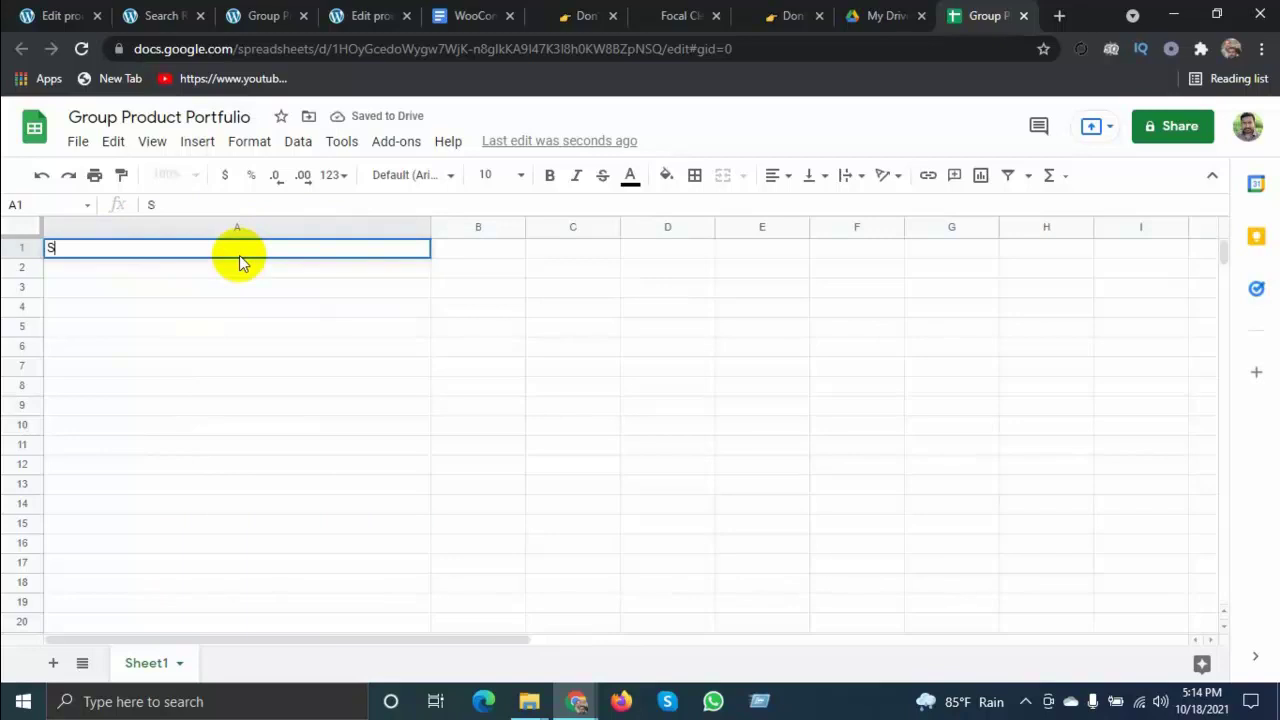
{"action": "key", "text": "BackSpace"}
{"action": "key", "text": "BackSpace"}
{"action": "type", "text": "gle p"}
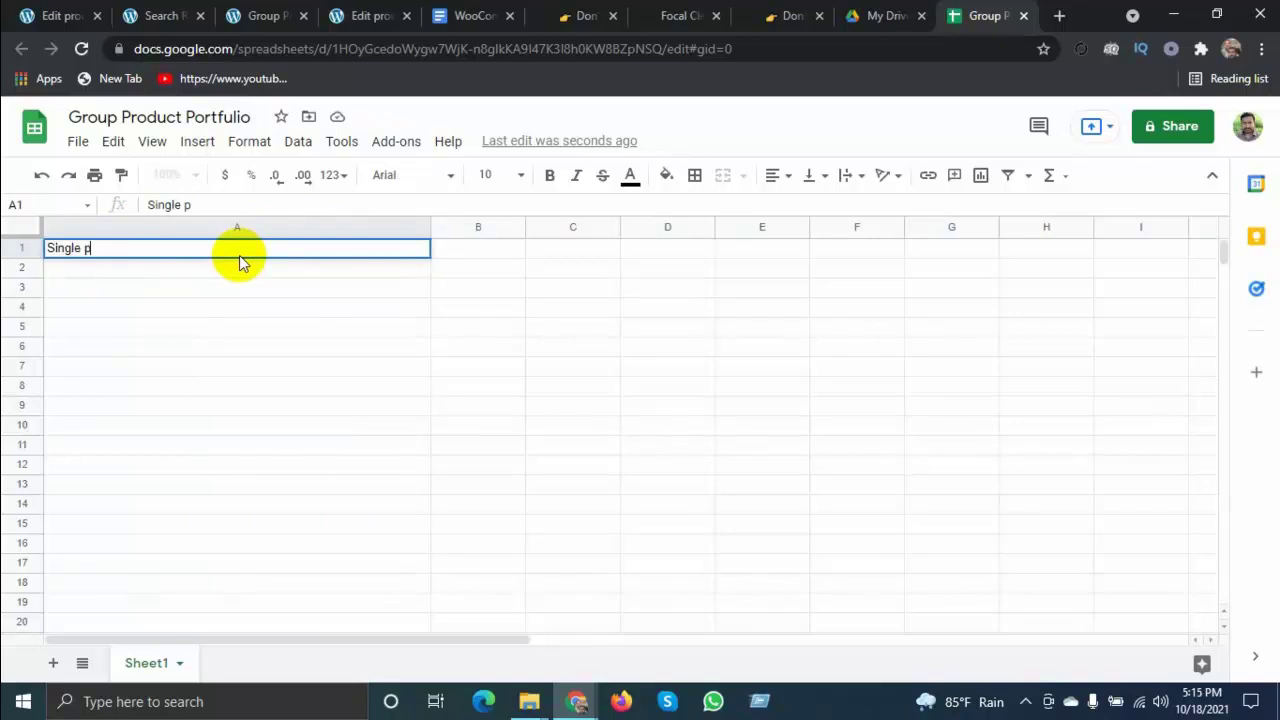
{"action": "key", "text": "BackSpace"}
{"action": "type", "text": "Product Url"}
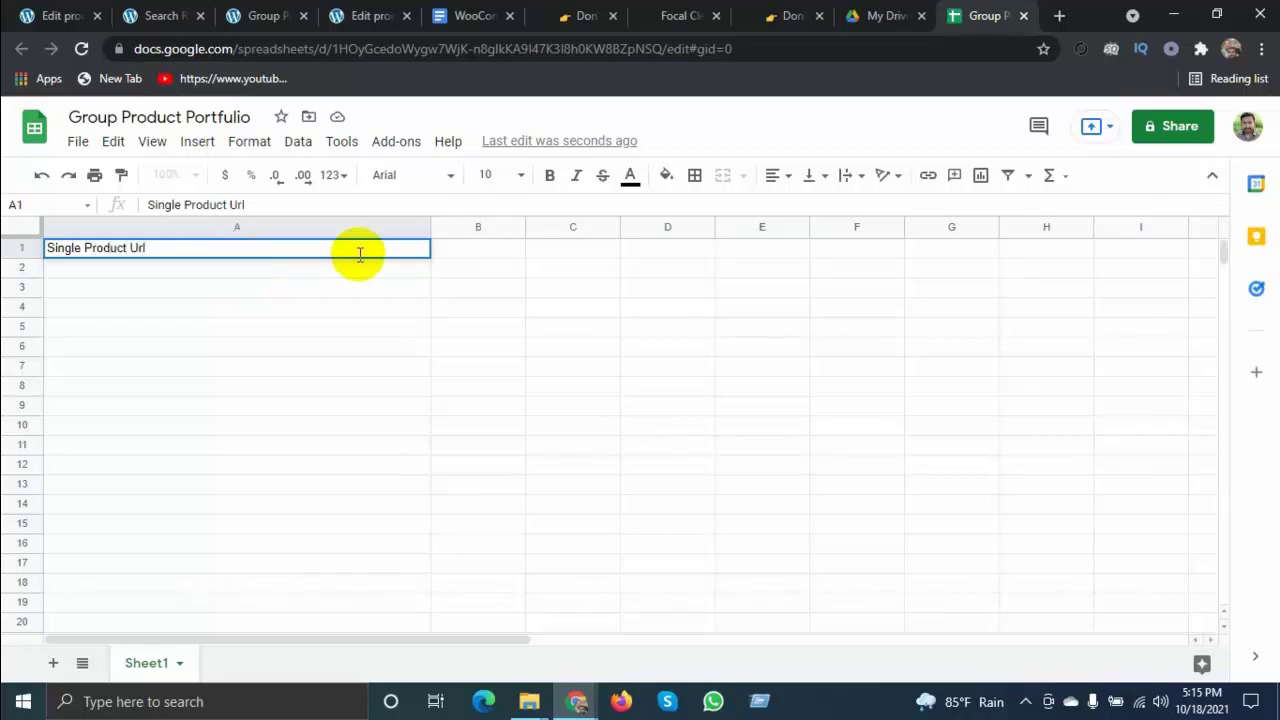
{"action": "left_click", "coordinate": [460, 251]}
{"action": "left_click_drag", "start_coordinate": [524, 227], "coordinate": [702, 231]}
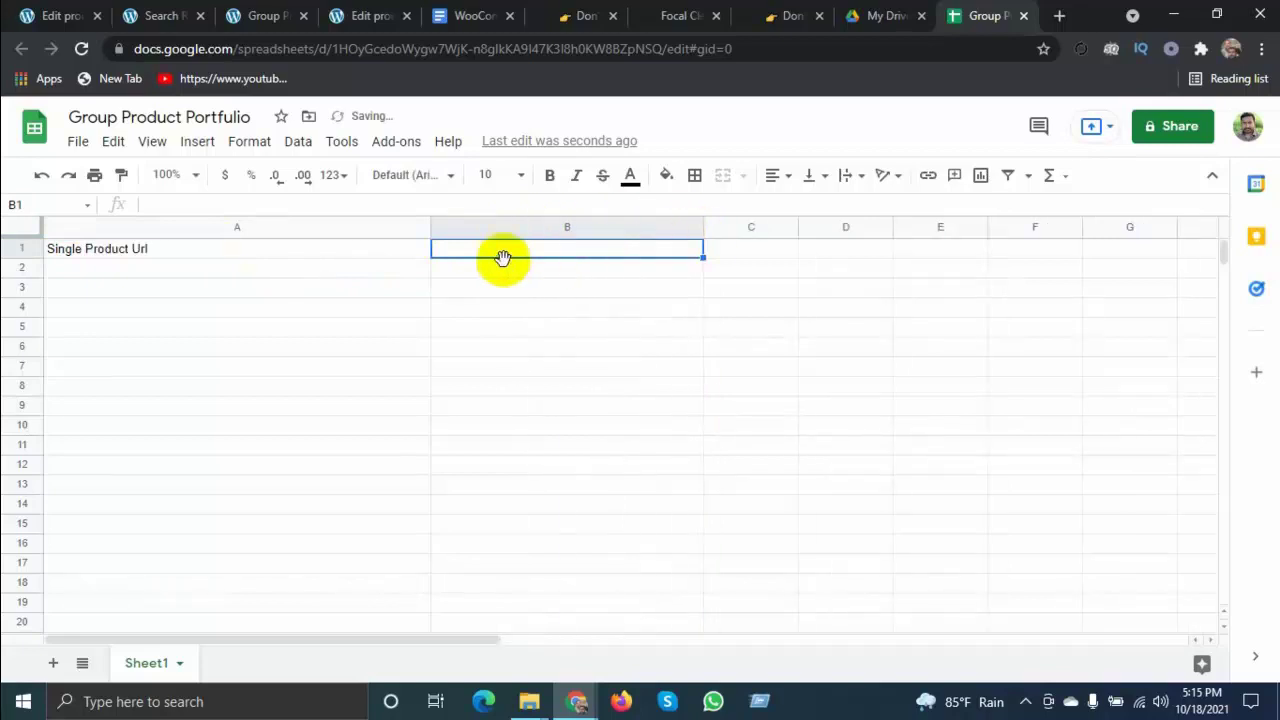
Replace the heading in cell A1 with "Suppiler/ Source"
{"action": "left_click", "coordinate": [108, 233]}
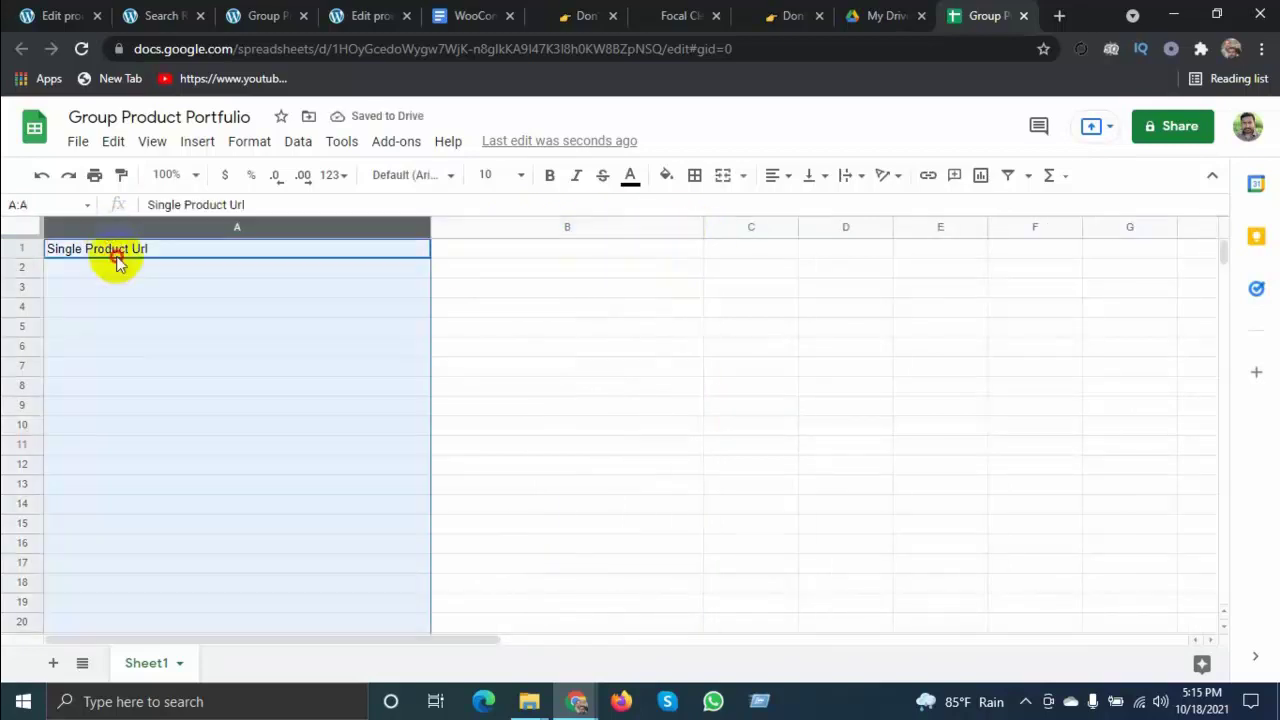
{"action": "left_click", "coordinate": [117, 255]}
{"action": "double_click", "coordinate": [160, 248]}
{"action": "left_click_drag", "start_coordinate": [160, 248], "coordinate": [16, 265]}
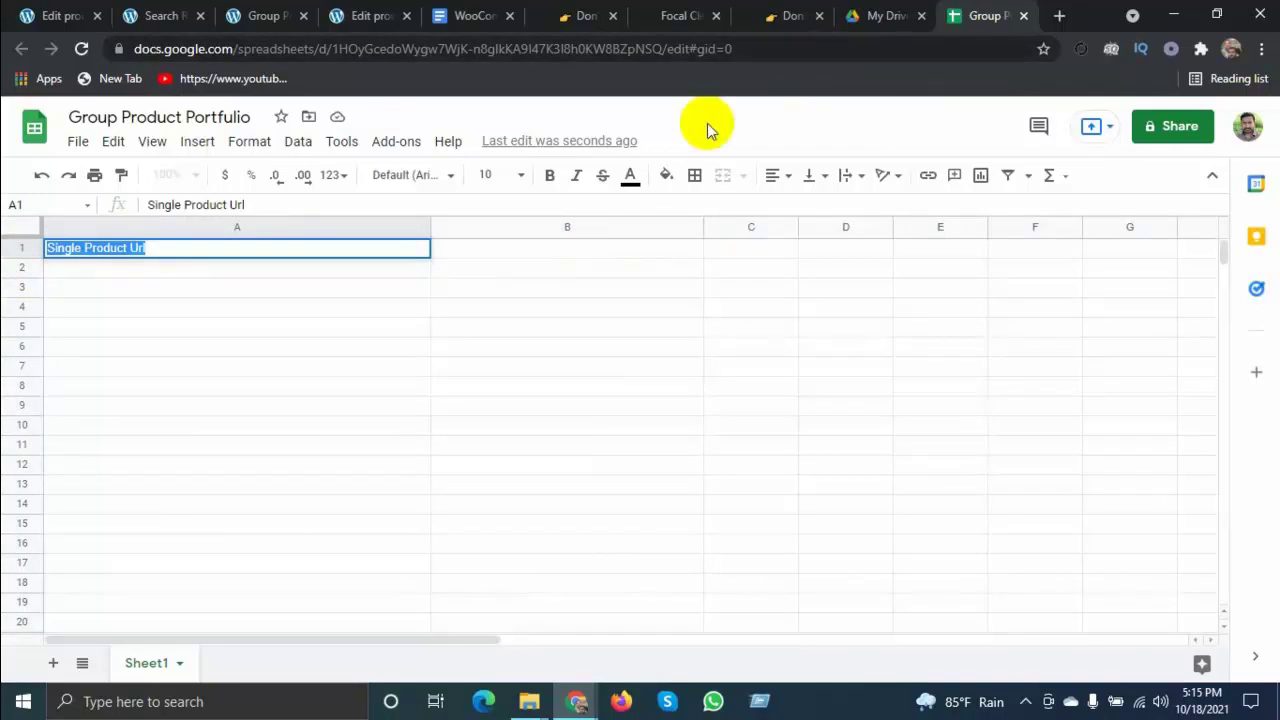
{"action": "type", "text": "Suppile"}
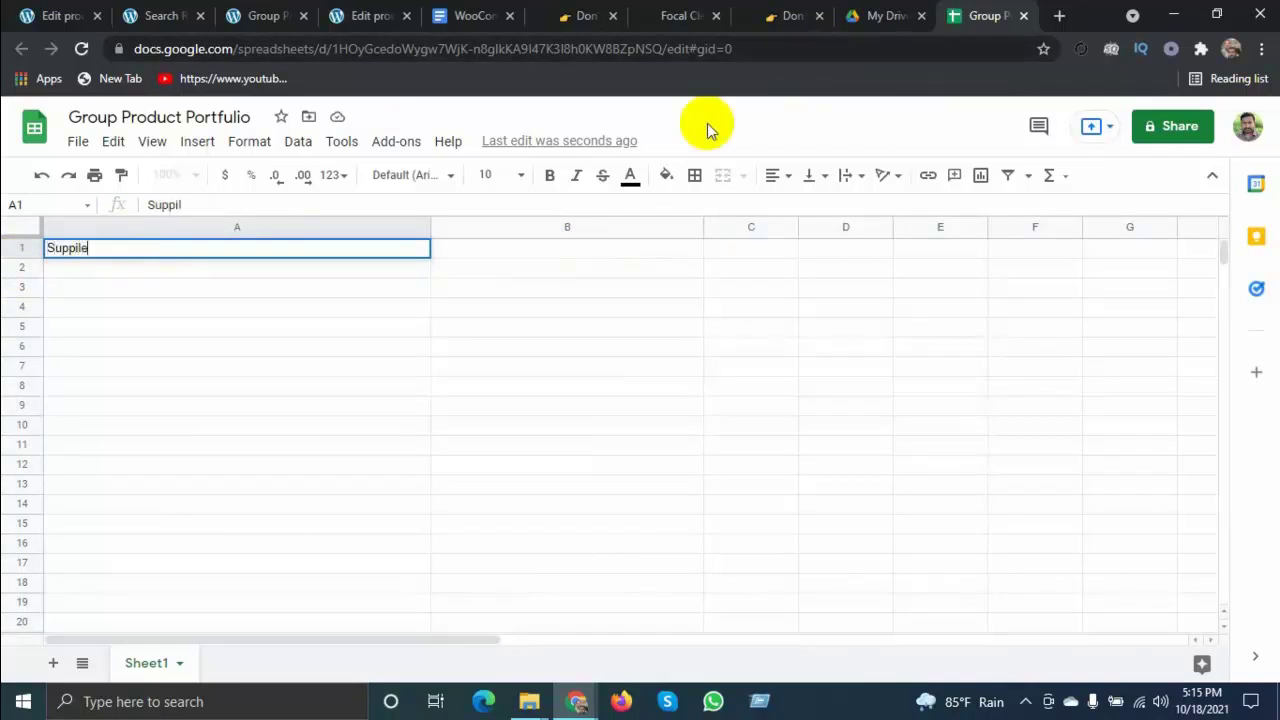
{"action": "type", "text": "r/ Source"}
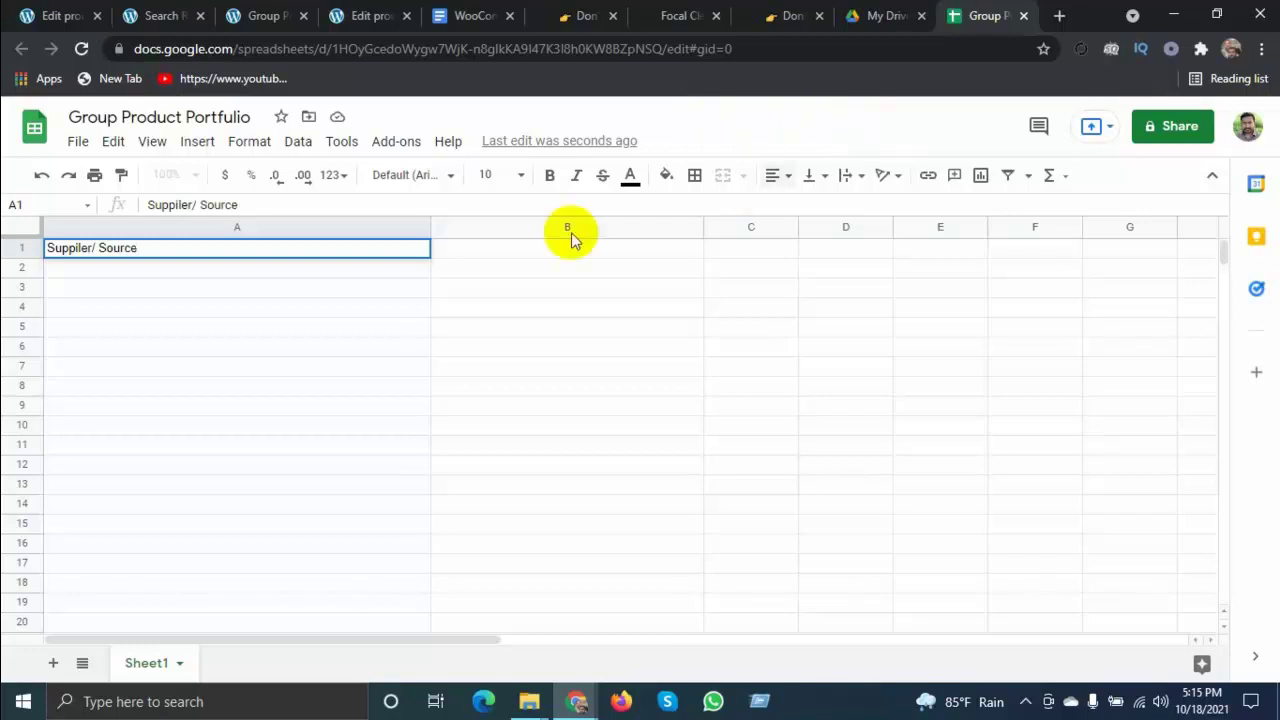
Enter the heading "Single Product in your store" in cell B1
{"action": "left_click", "coordinate": [517, 254]}
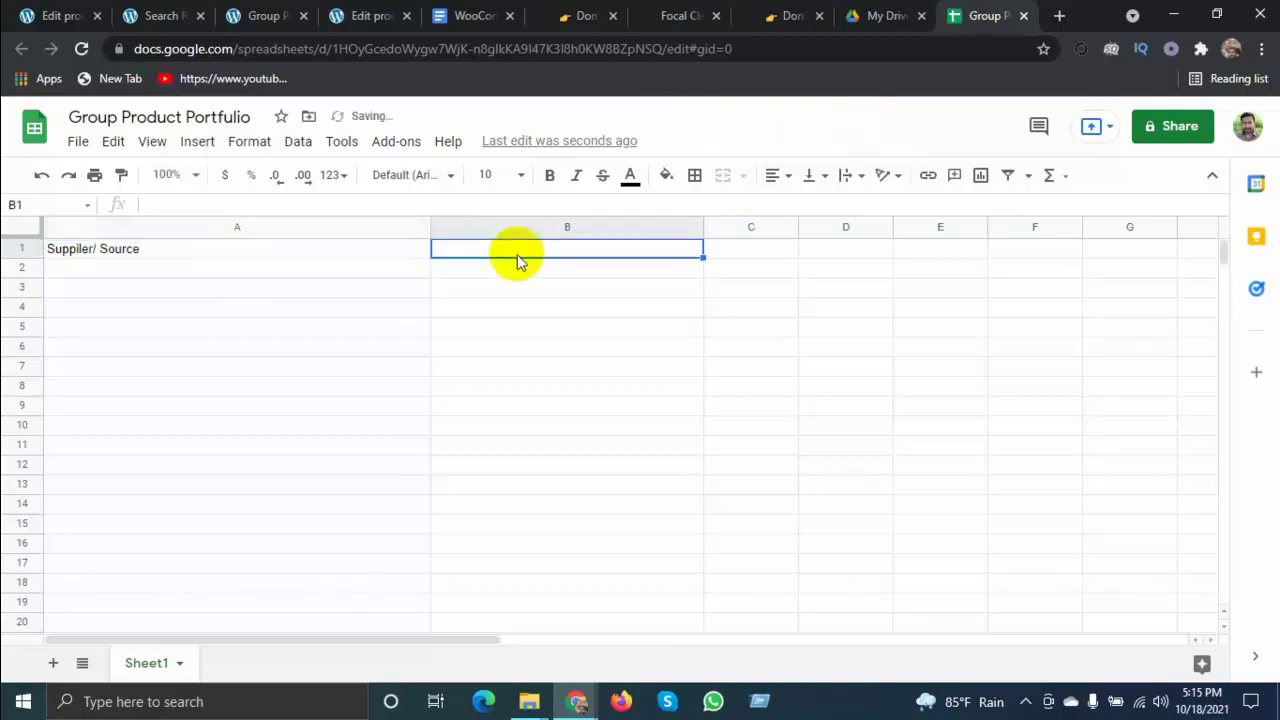
{"action": "type", "text": "Single "}
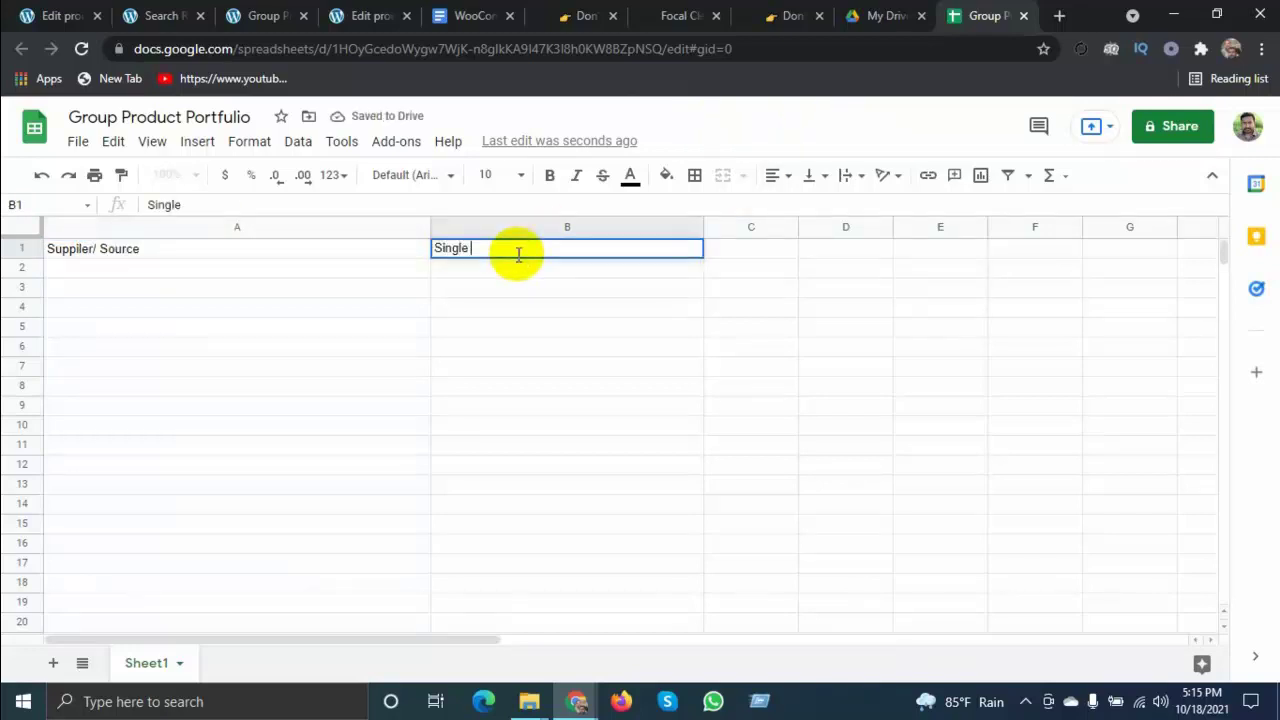
{"action": "type", "text": "Product"}
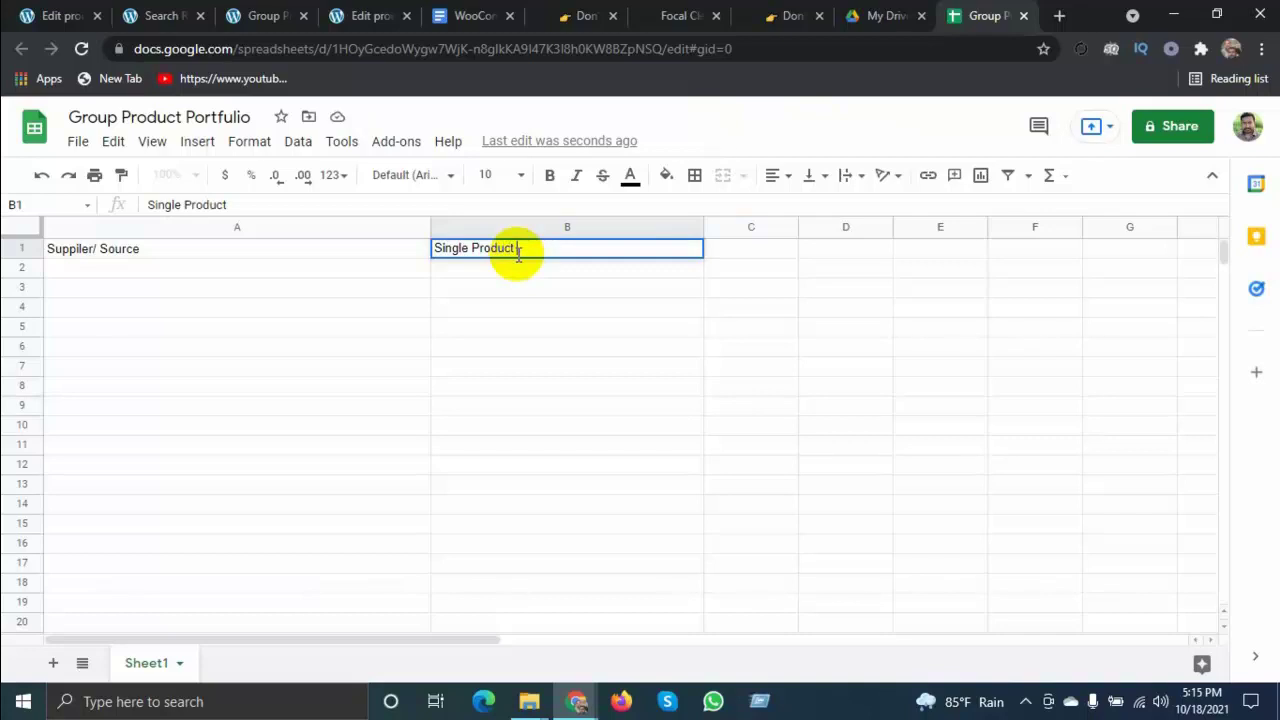
{"action": "type", "text": " in your store"}
{"action": "left_click", "coordinate": [760, 268]}
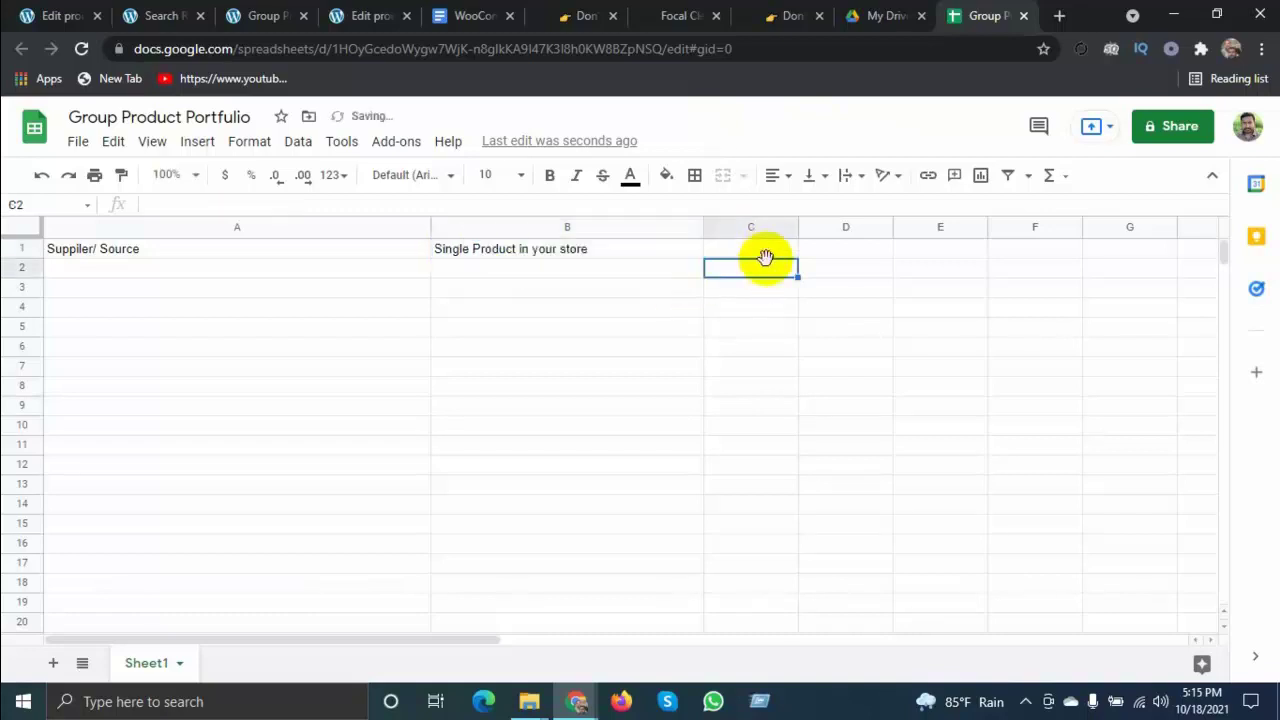
Widen column C and enter the heading "Group Product in your Store" in cell C1
{"action": "left_click_drag", "start_coordinate": [797, 225], "coordinate": [1046, 228]}
{"action": "left_click", "coordinate": [799, 256]}
{"action": "type", "text": "Gro"}
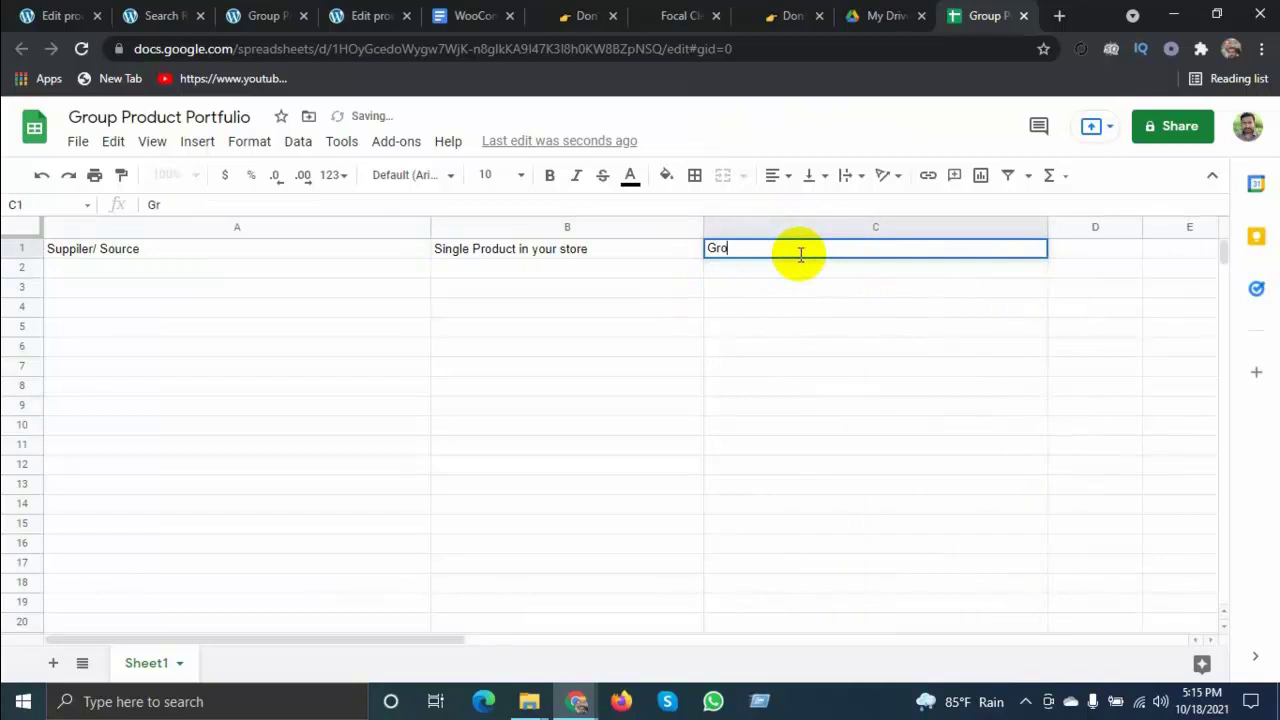
{"action": "type", "text": "up P"}
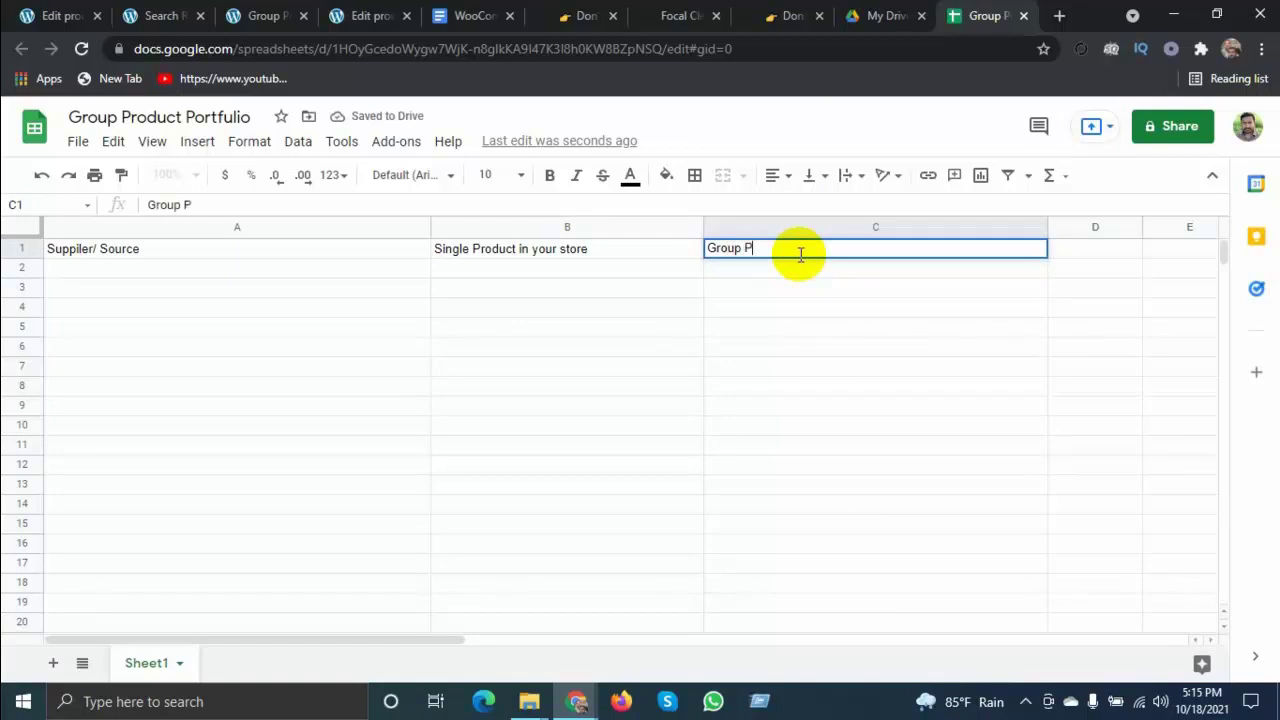
{"action": "type", "text": "roduct in y"}
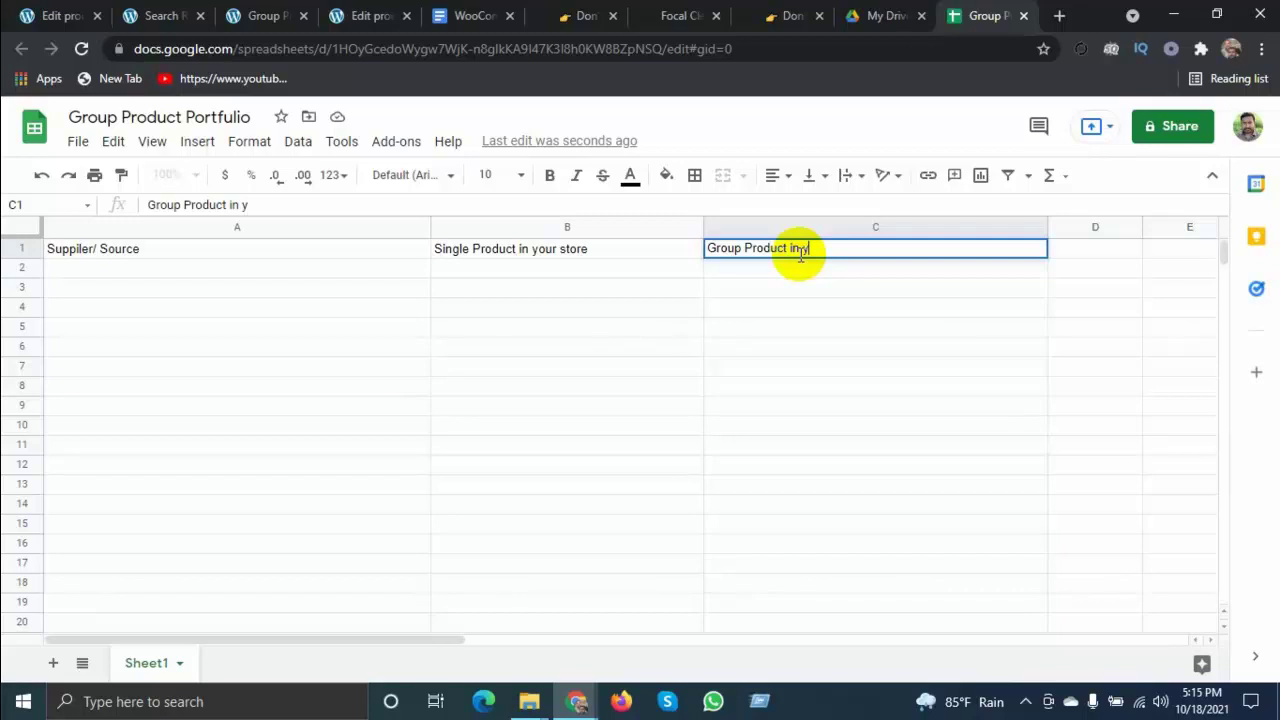
{"action": "type", "text": "our Store"}
{"action": "left_click", "coordinate": [783, 340]}
Centre the headings in cells A1:C1 and set their font size to 12
{"action": "left_click_drag", "start_coordinate": [340, 252], "coordinate": [909, 251]}
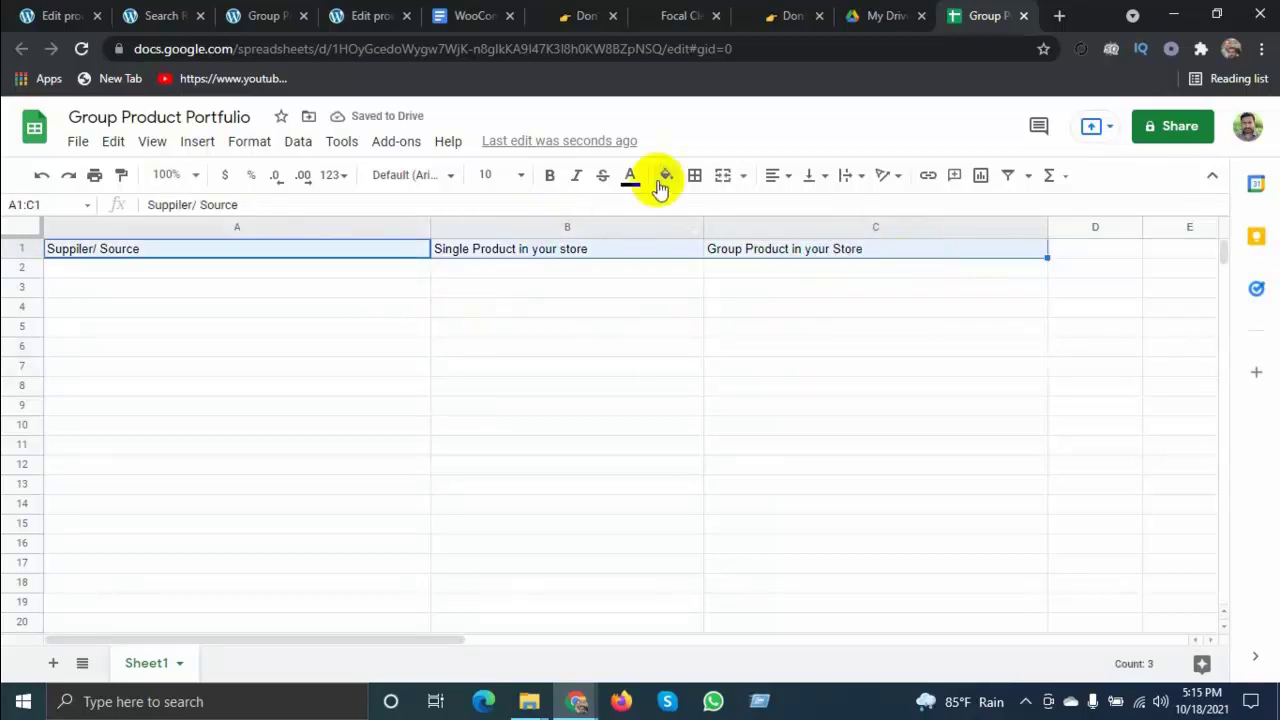
{"action": "left_click", "coordinate": [782, 179]}
{"action": "left_click", "coordinate": [799, 207]}
{"action": "left_click", "coordinate": [505, 176]}
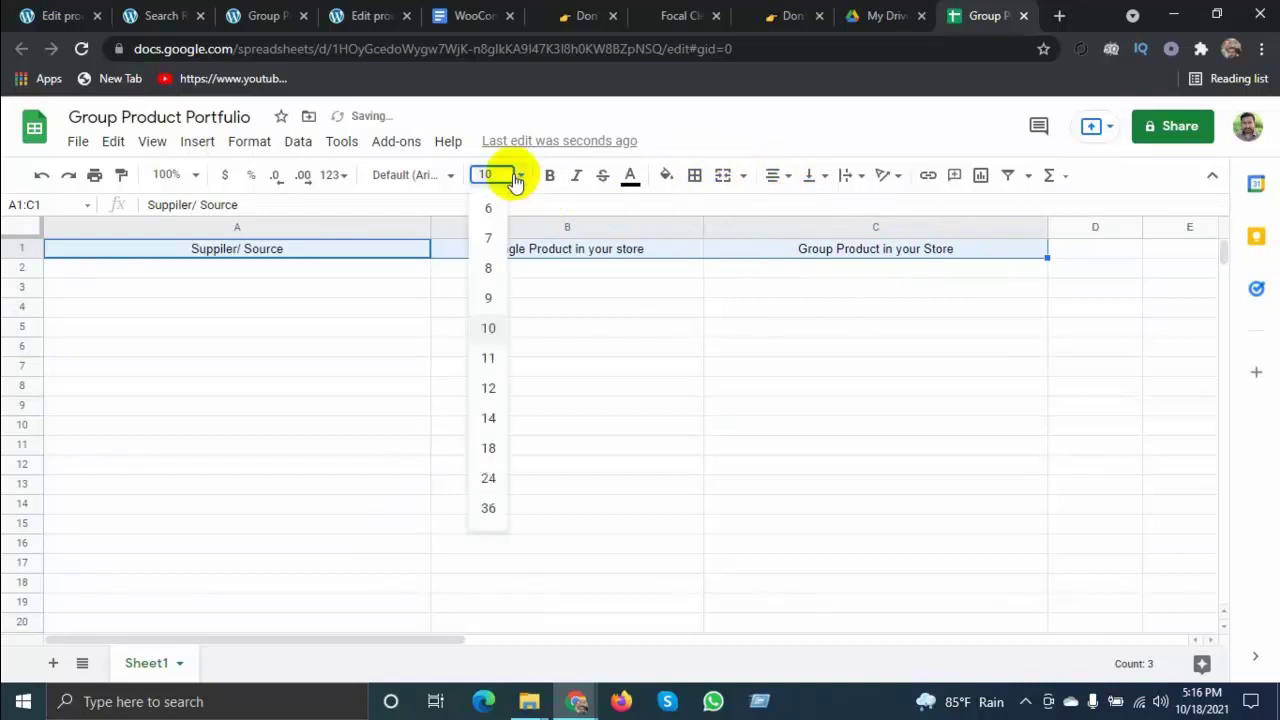
{"action": "left_click", "coordinate": [488, 388]}
Give the heading cells A1:C1 a black fill and white text
{"action": "left_click", "coordinate": [666, 175]}
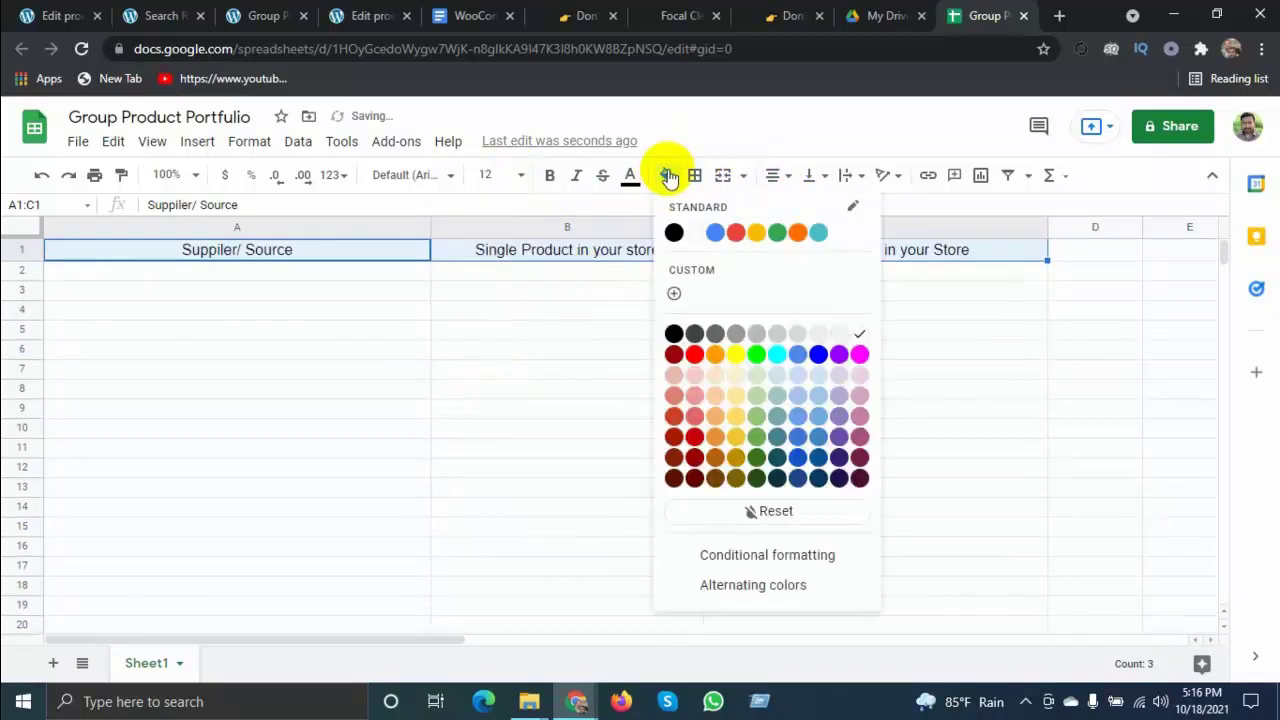
{"action": "left_click", "coordinate": [674, 233]}
{"action": "left_click", "coordinate": [630, 176]}
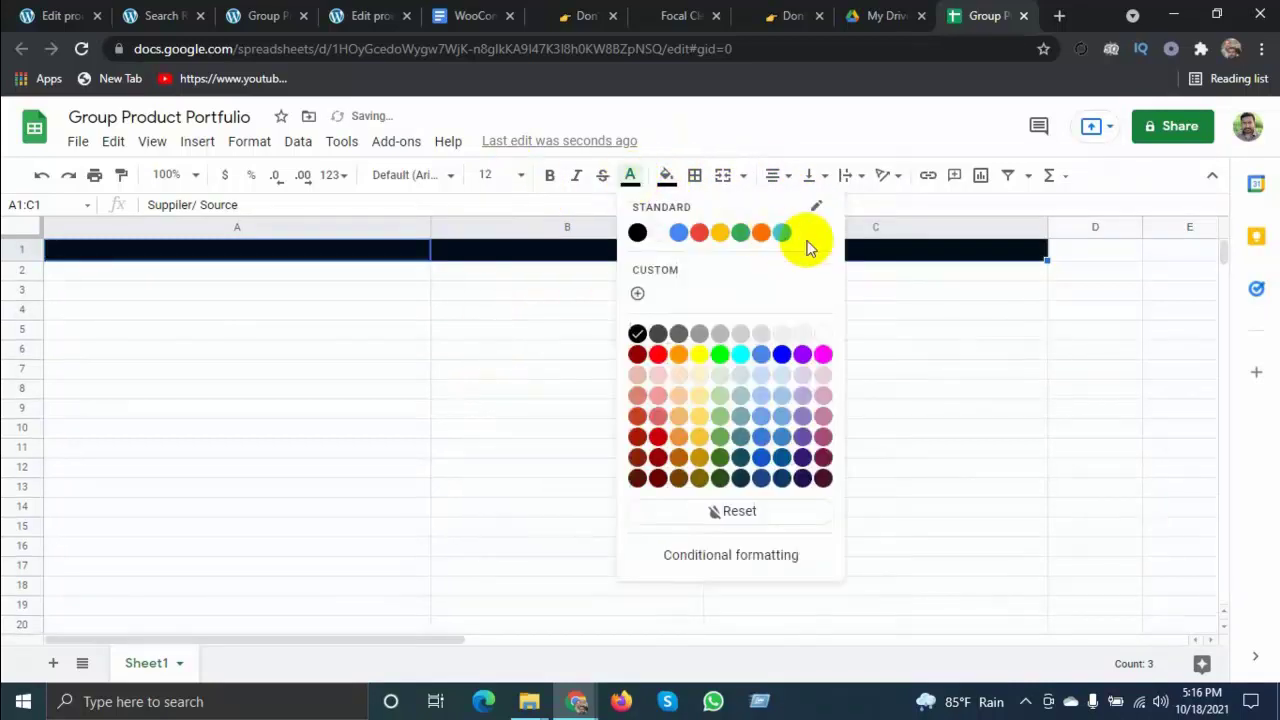
{"action": "left_click", "coordinate": [822, 333]}
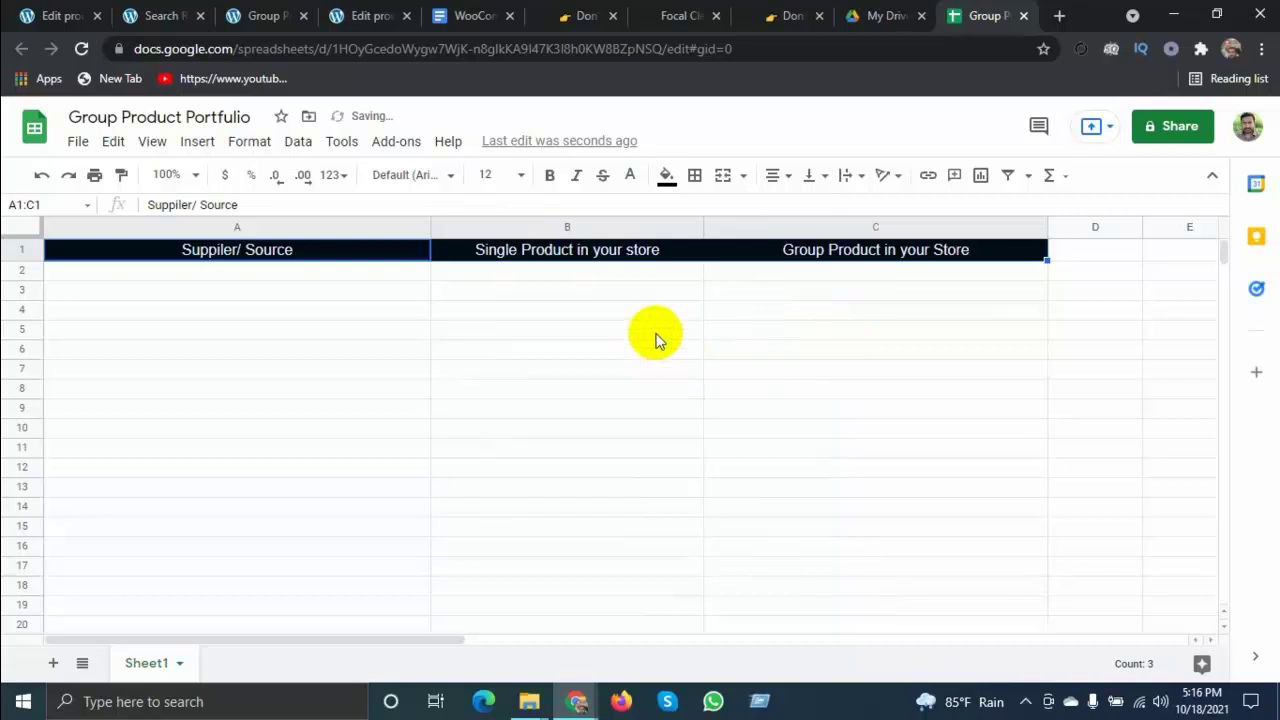
{"action": "left_click", "coordinate": [613, 376]}
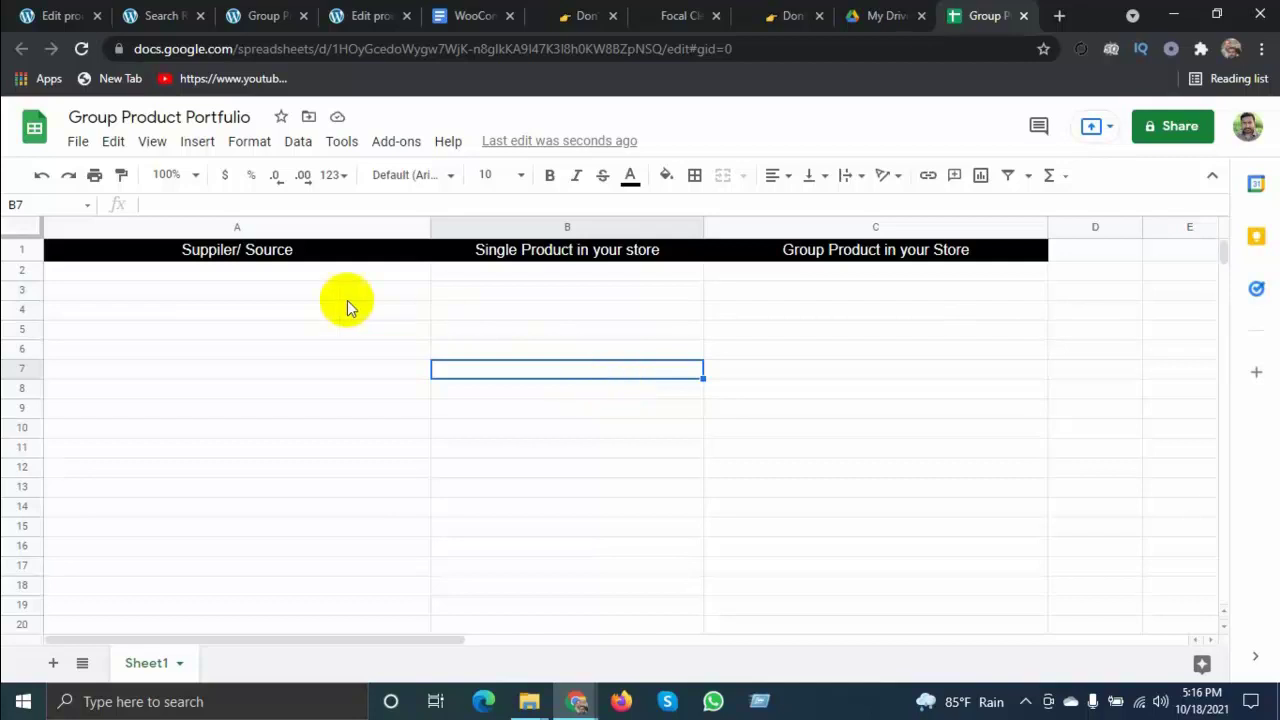
{"action": "left_click", "coordinate": [291, 287]}
{"action": "left_click", "coordinate": [483, 275]}
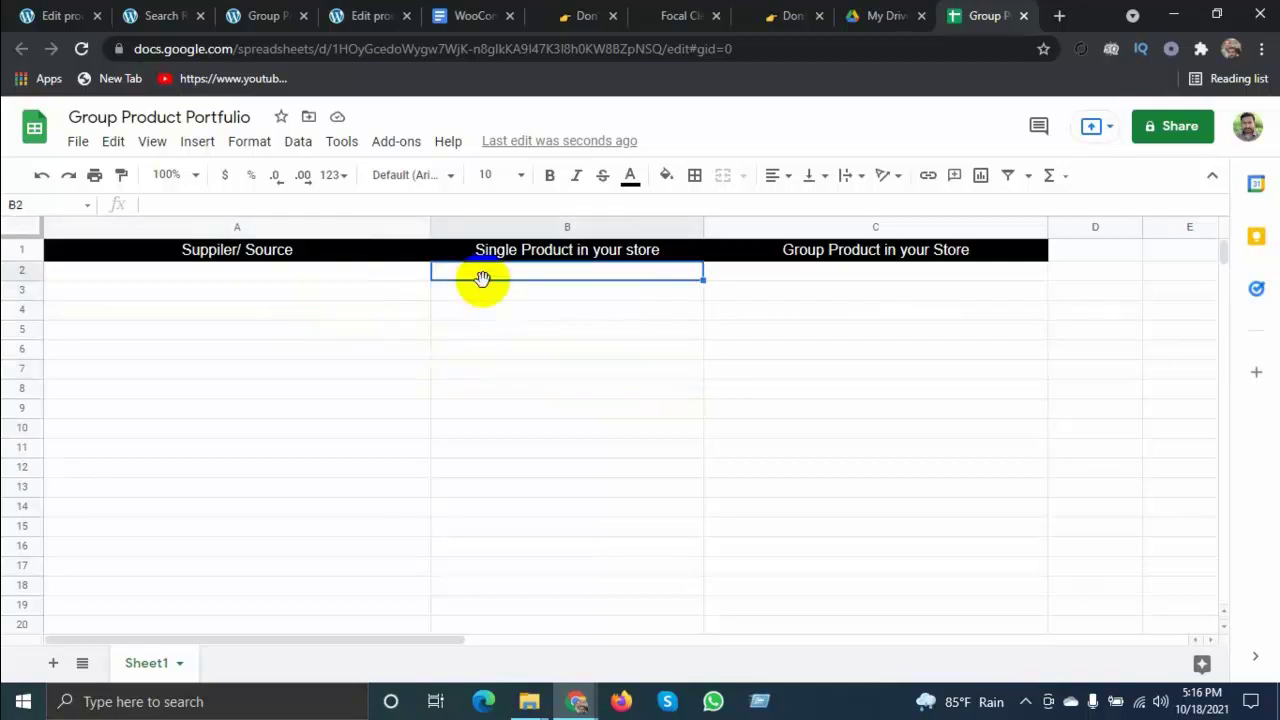
{"action": "left_click", "coordinate": [808, 295]}
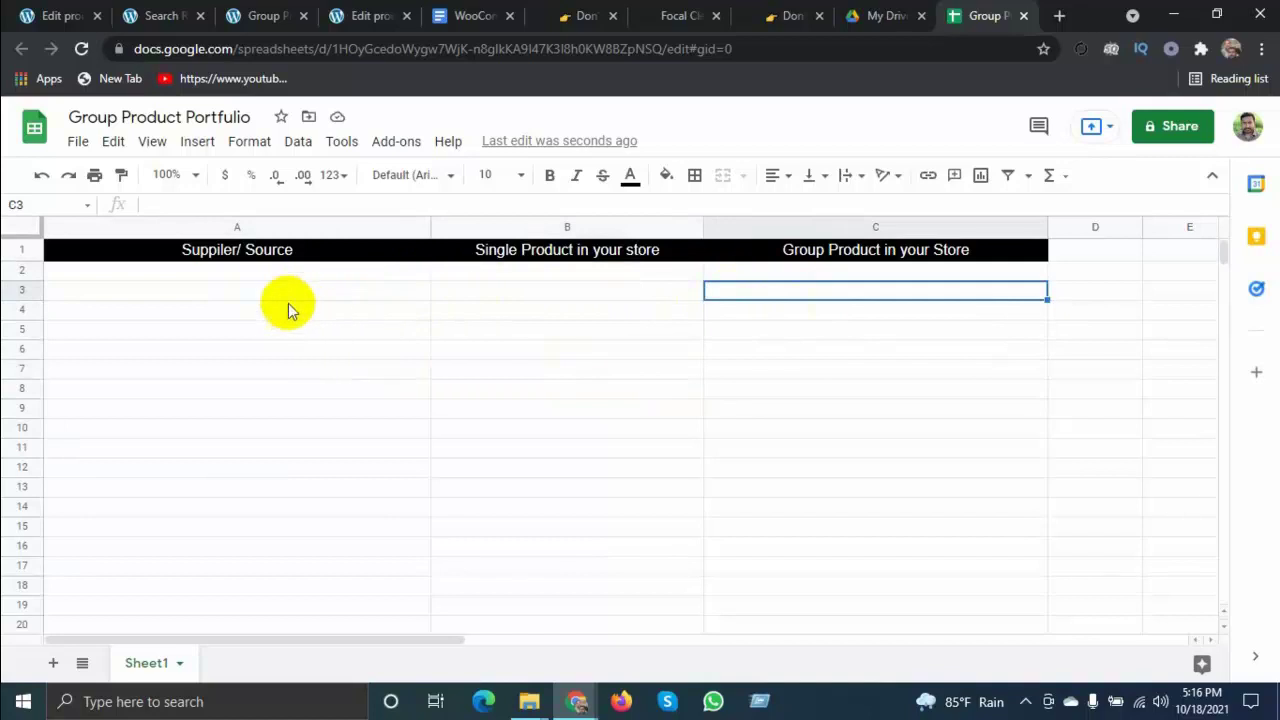
Copy the iFi Audio Hip DAC product page URL from headphones.com into cell A2 of the sheet
{"action": "left_click", "coordinate": [256, 278]}
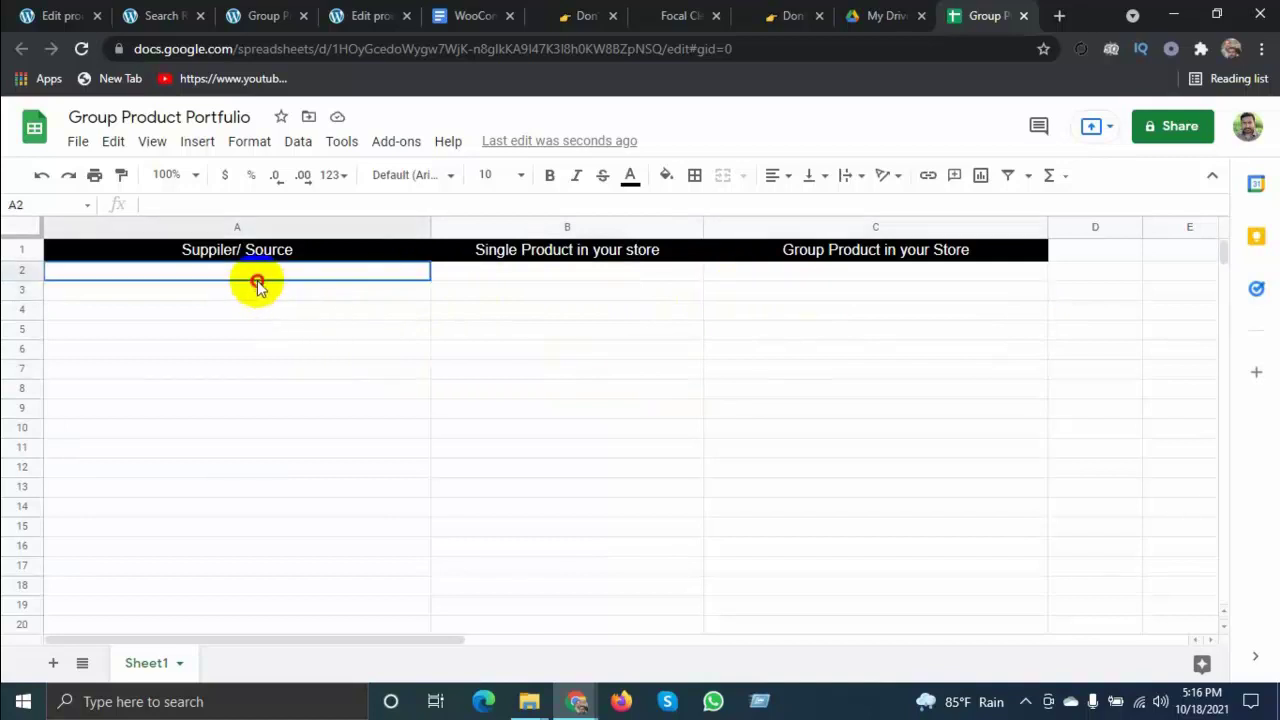
{"action": "left_click", "coordinate": [598, 14]}
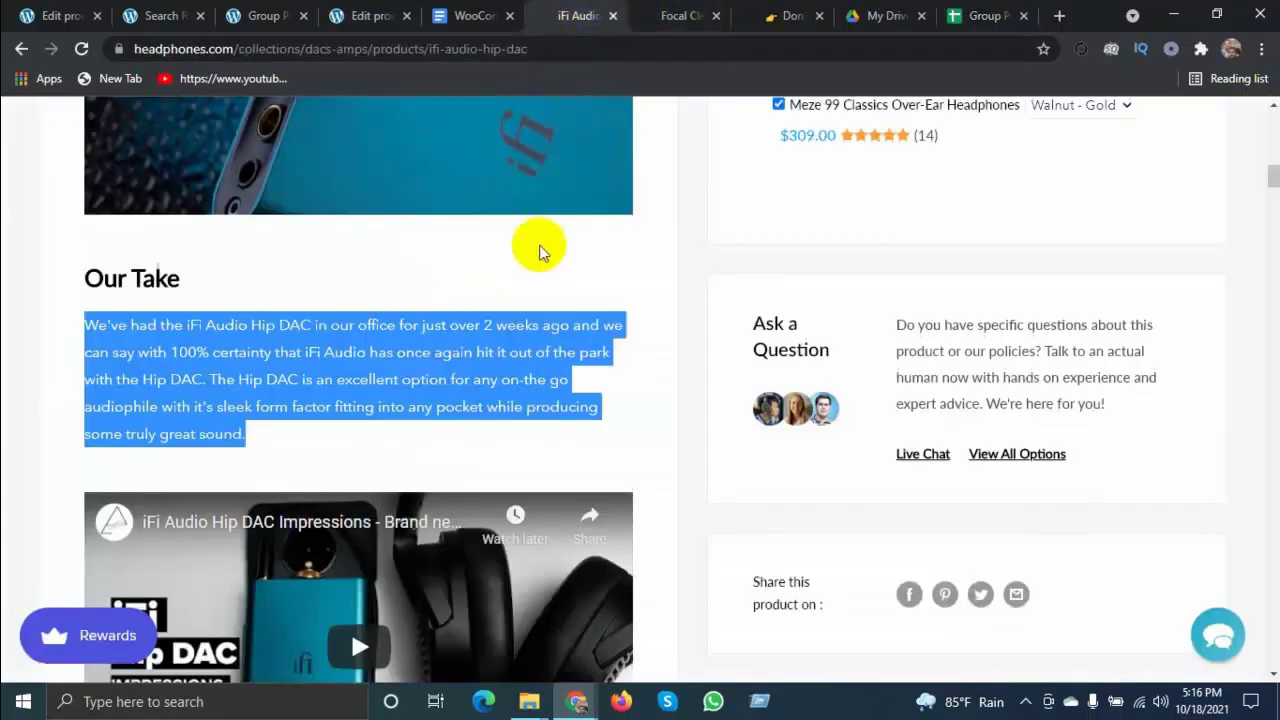
{"action": "scroll", "coordinate": [537, 251], "scroll_direction": "up", "scroll_amount": 3}
{"action": "left_click", "coordinate": [444, 58]}
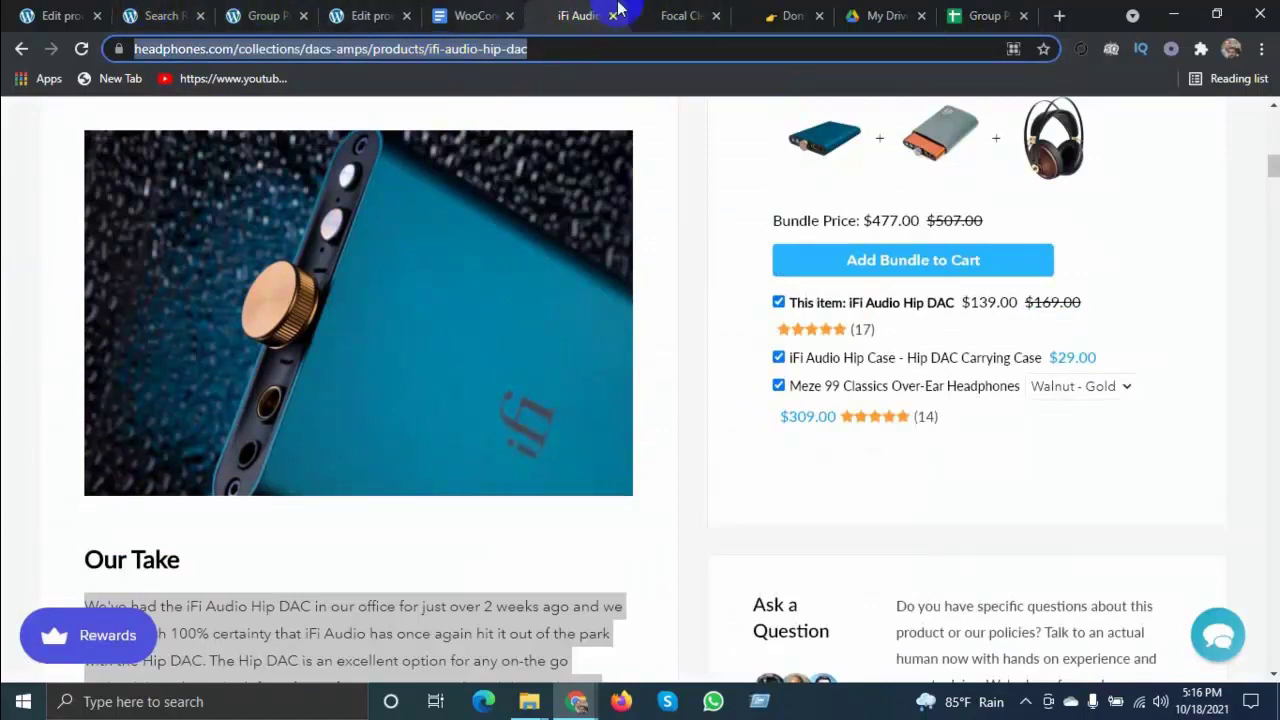
{"action": "key", "text": "ctrl+c"}
{"action": "left_click", "coordinate": [975, 14]}
{"action": "key", "text": "ctrl+v"}
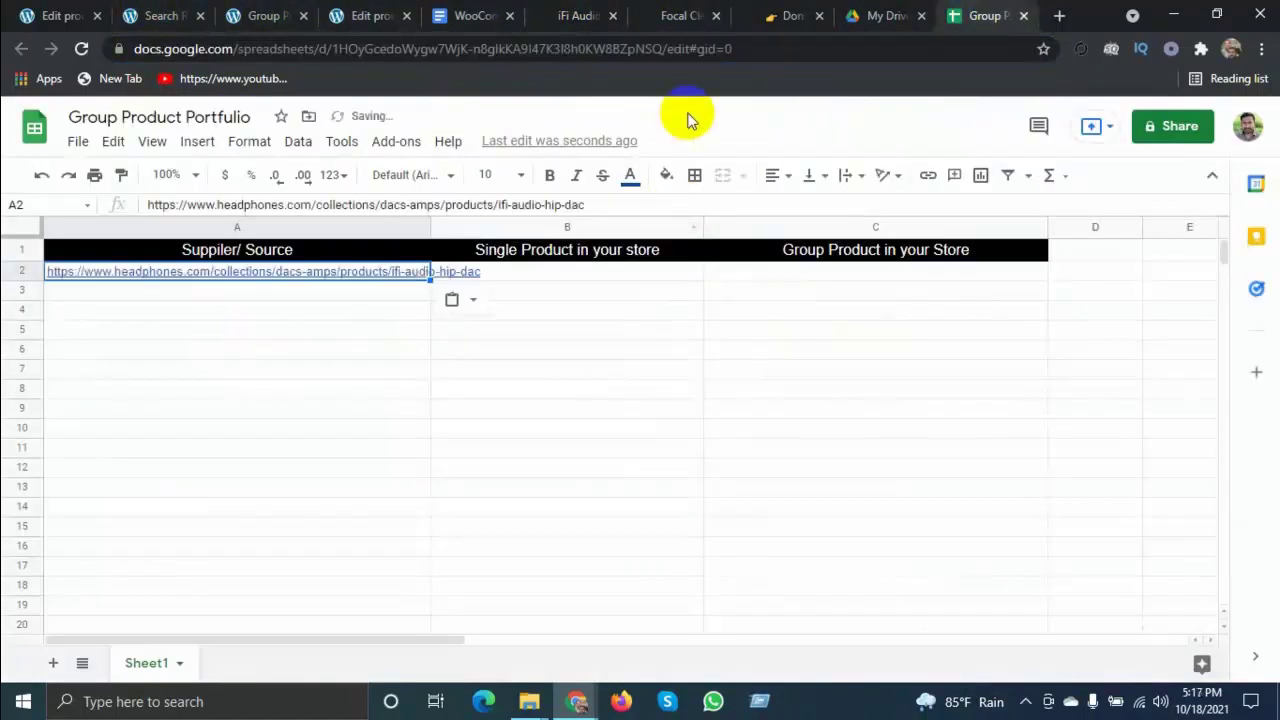
Paste the iFi Audio Hip DAC product page URL into cell A3 as well
{"action": "left_click", "coordinate": [578, 15]}
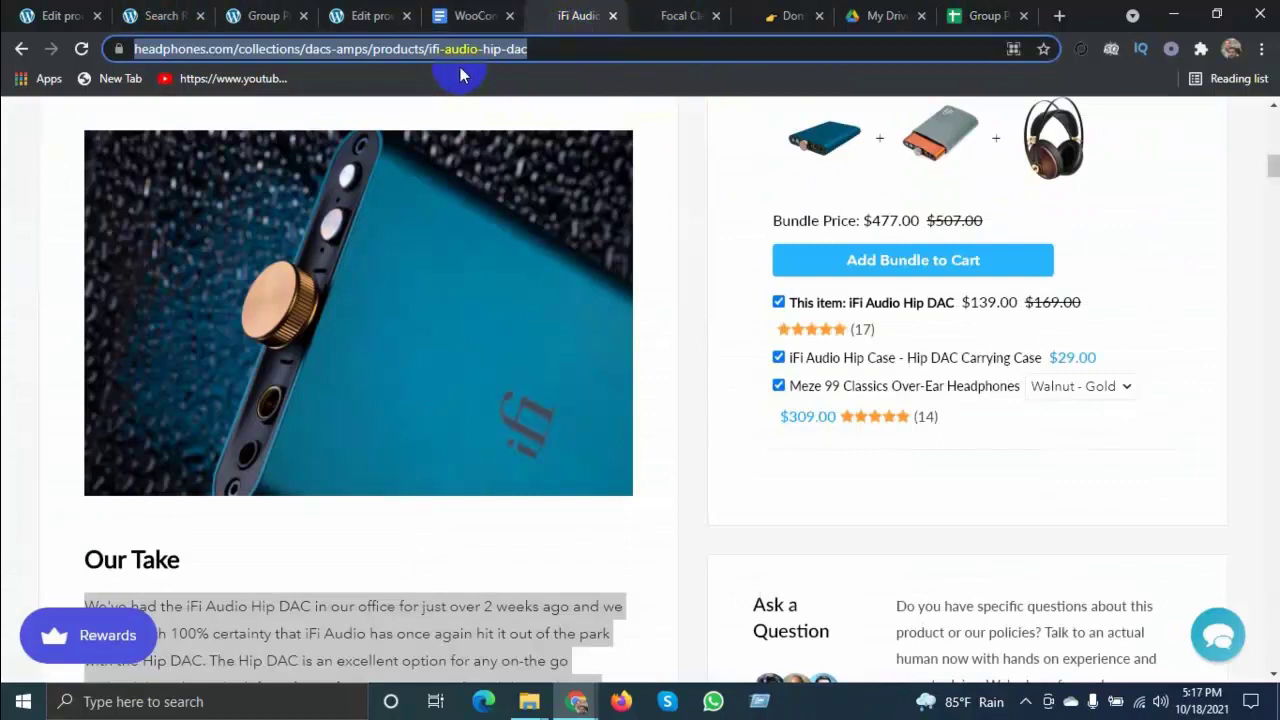
{"action": "left_click", "coordinate": [975, 15]}
{"action": "left_click", "coordinate": [250, 300]}
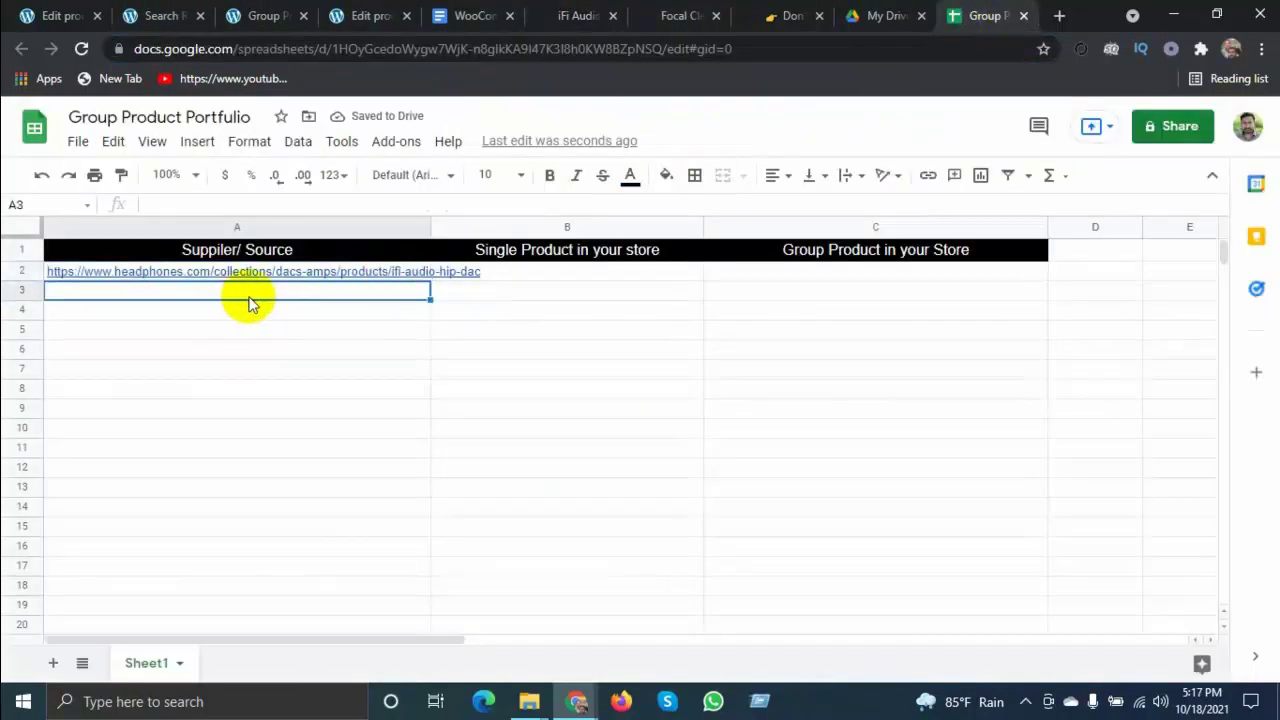
{"action": "key", "text": "ctrl+v"}
Copy the wooden Omega headphone stand's product page URL from headphones.com into cell A4 of the sheet
{"action": "left_click", "coordinate": [785, 15]}
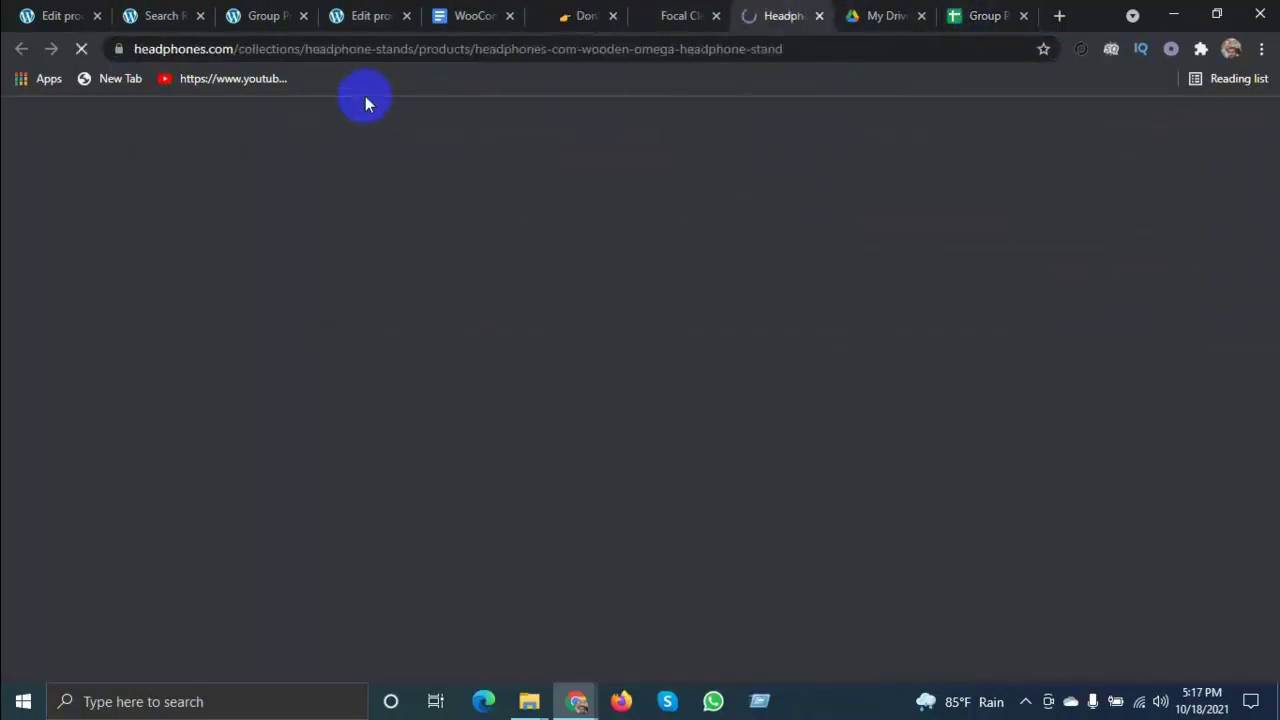
{"action": "left_click", "coordinate": [386, 51]}
{"action": "key", "text": "ctrl+c"}
{"action": "key", "text": "ctrl+9"}
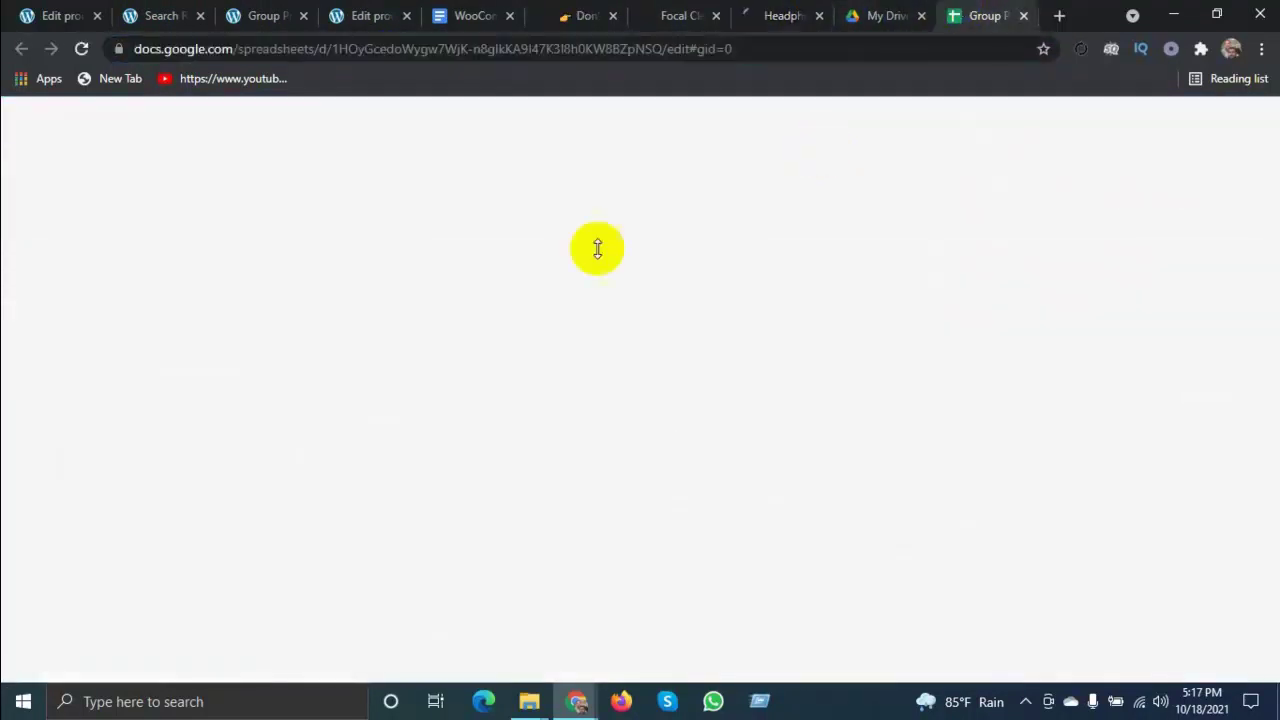
{"action": "left_click", "coordinate": [286, 329]}
{"action": "key", "text": "ctrl+v"}
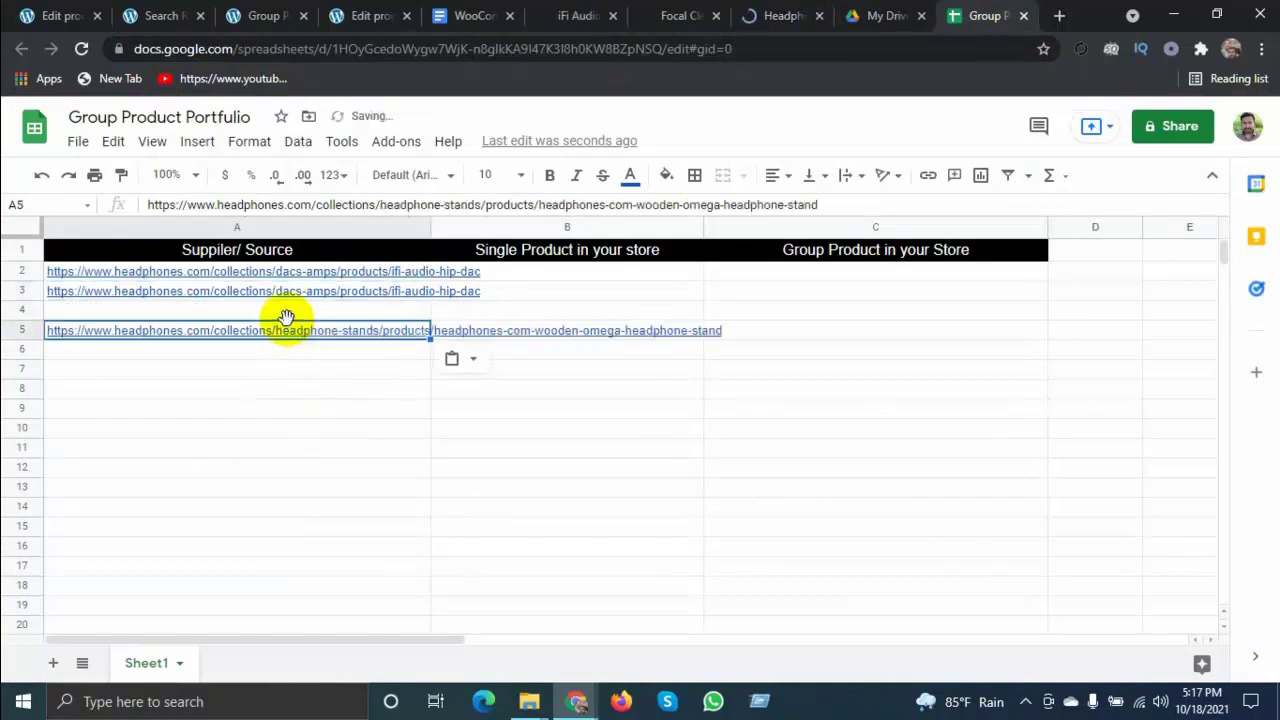
{"action": "key", "text": "ctrl+z"}
{"action": "left_click", "coordinate": [291, 313]}
{"action": "key", "text": "ctrl+v"}
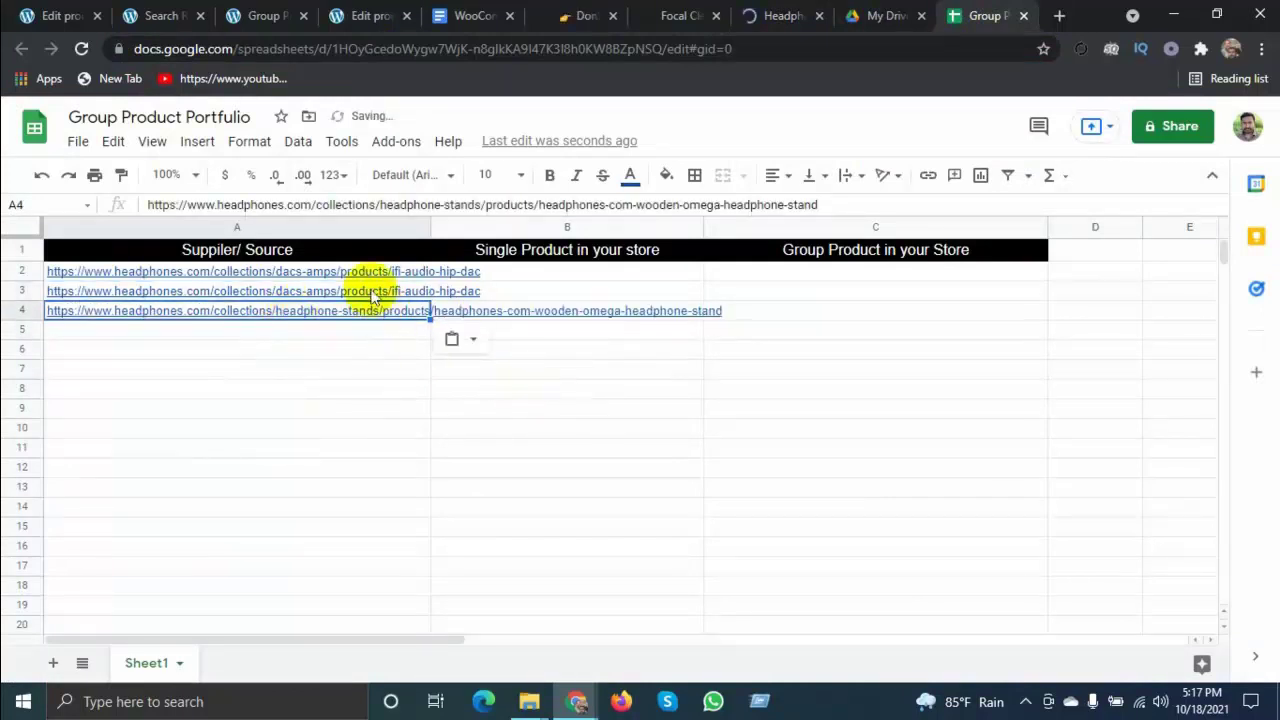
Select cell B2 in the sheet, then switch to the WordPress admin and open the list of all products
{"action": "left_click", "coordinate": [212, 272]}
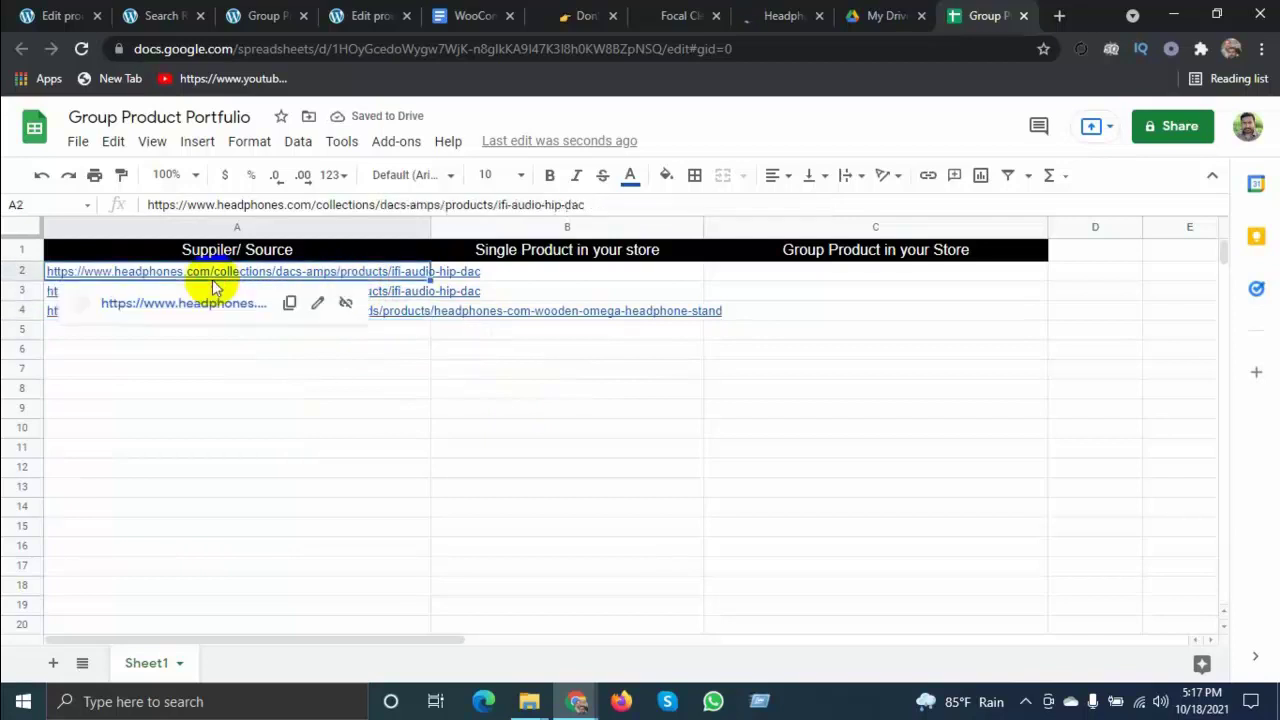
{"action": "left_click", "coordinate": [493, 278]}
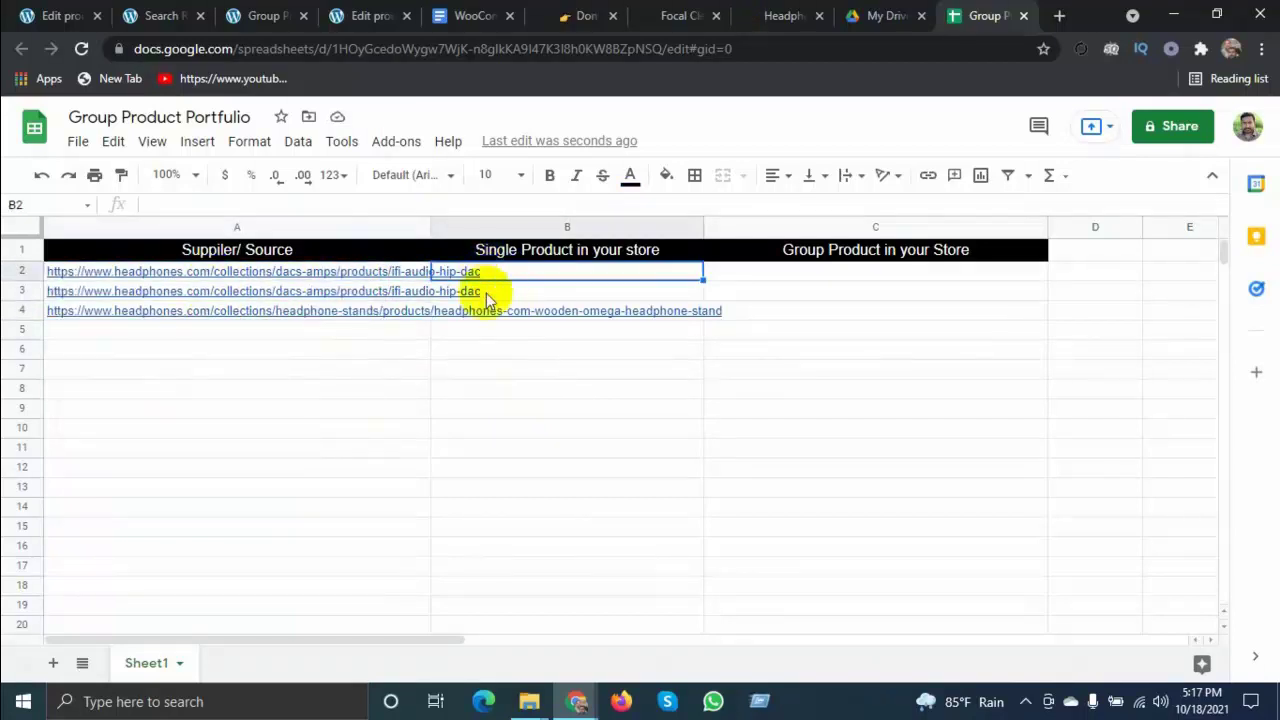
{"action": "left_click", "coordinate": [356, 10]}
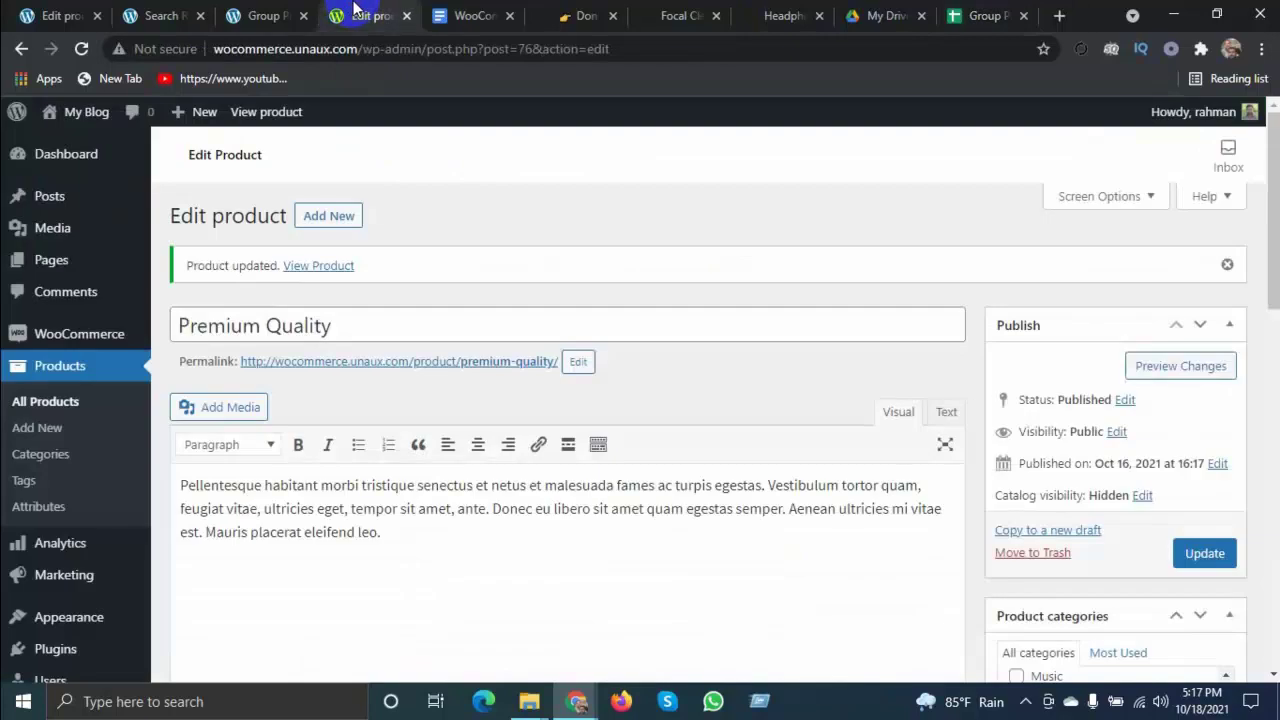
{"action": "left_click", "coordinate": [260, 10]}
{"action": "left_click", "coordinate": [58, 15]}
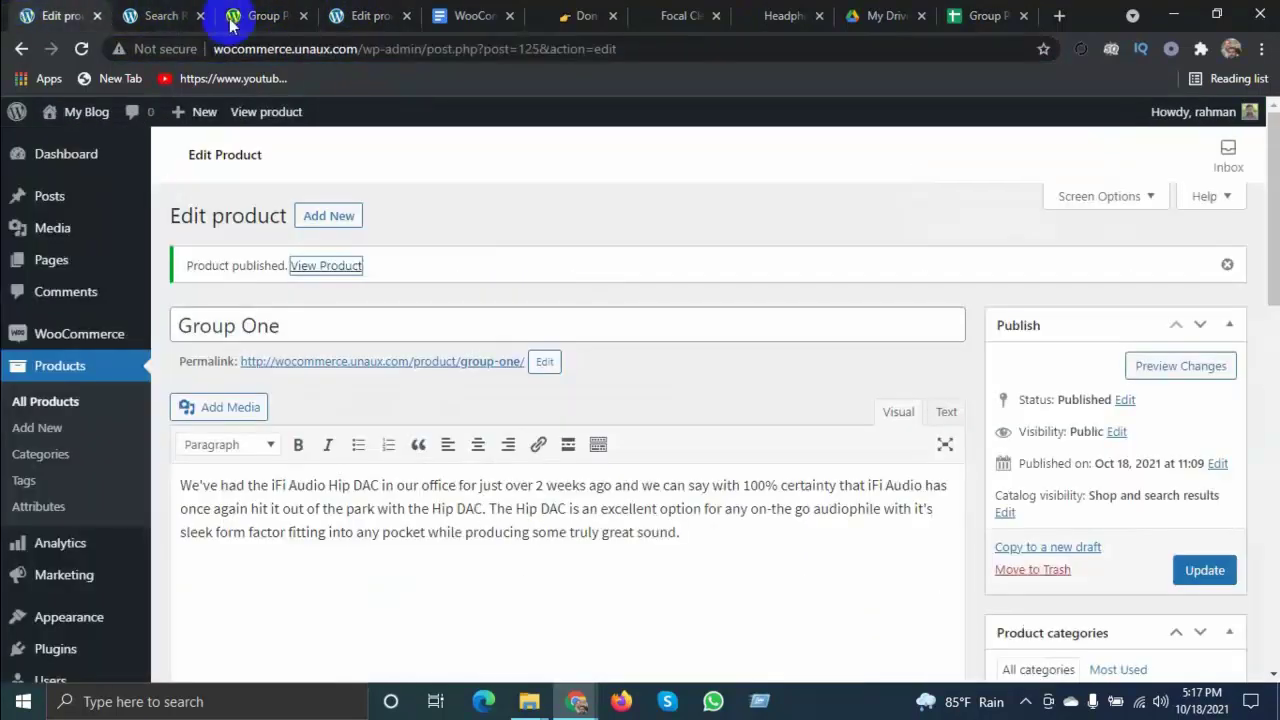
{"action": "left_click", "coordinate": [352, 15]}
{"action": "left_click", "coordinate": [150, 10]}
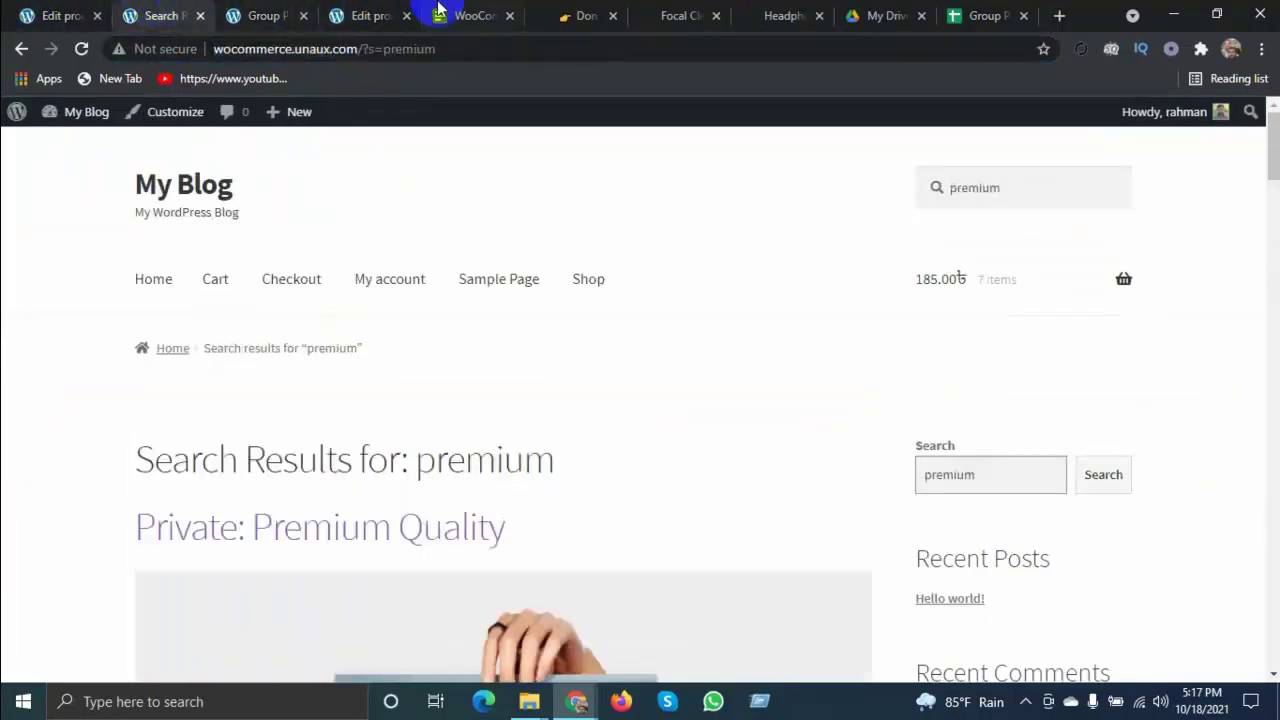
{"action": "left_click", "coordinate": [372, 15]}
{"action": "left_click", "coordinate": [62, 403]}
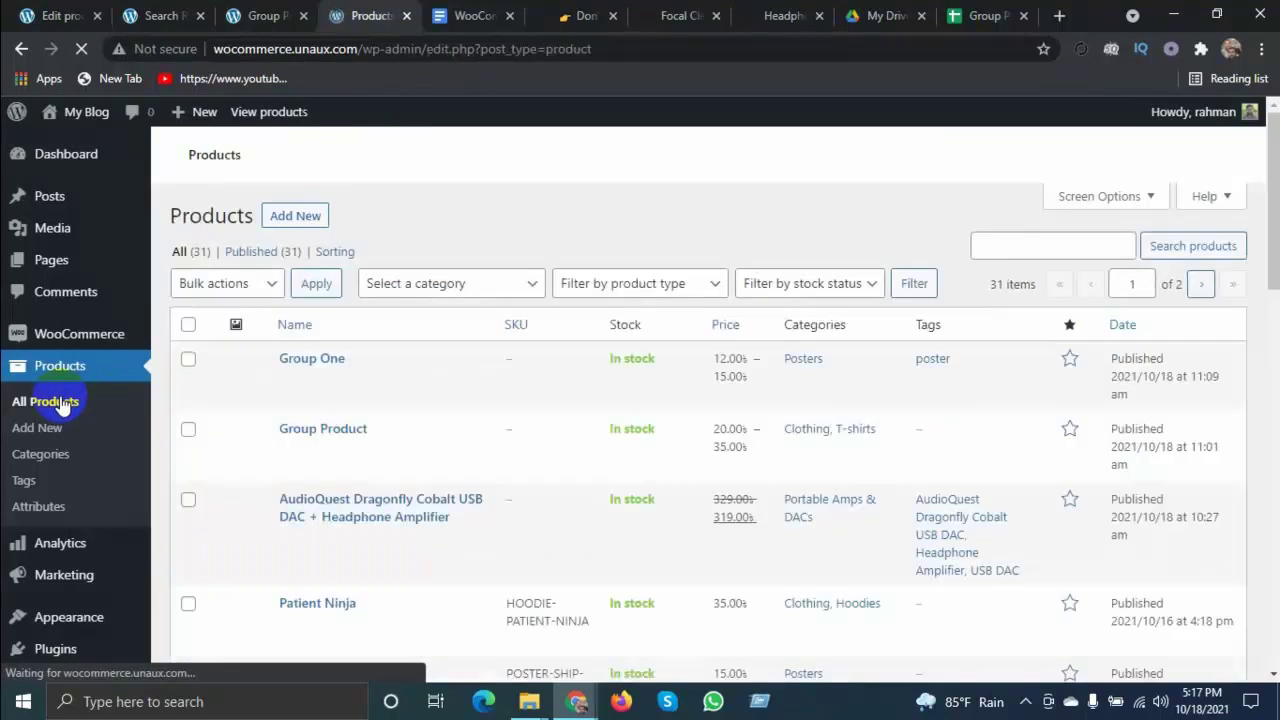
{"action": "scroll", "coordinate": [495, 465], "scroll_direction": "down", "scroll_amount": 3}
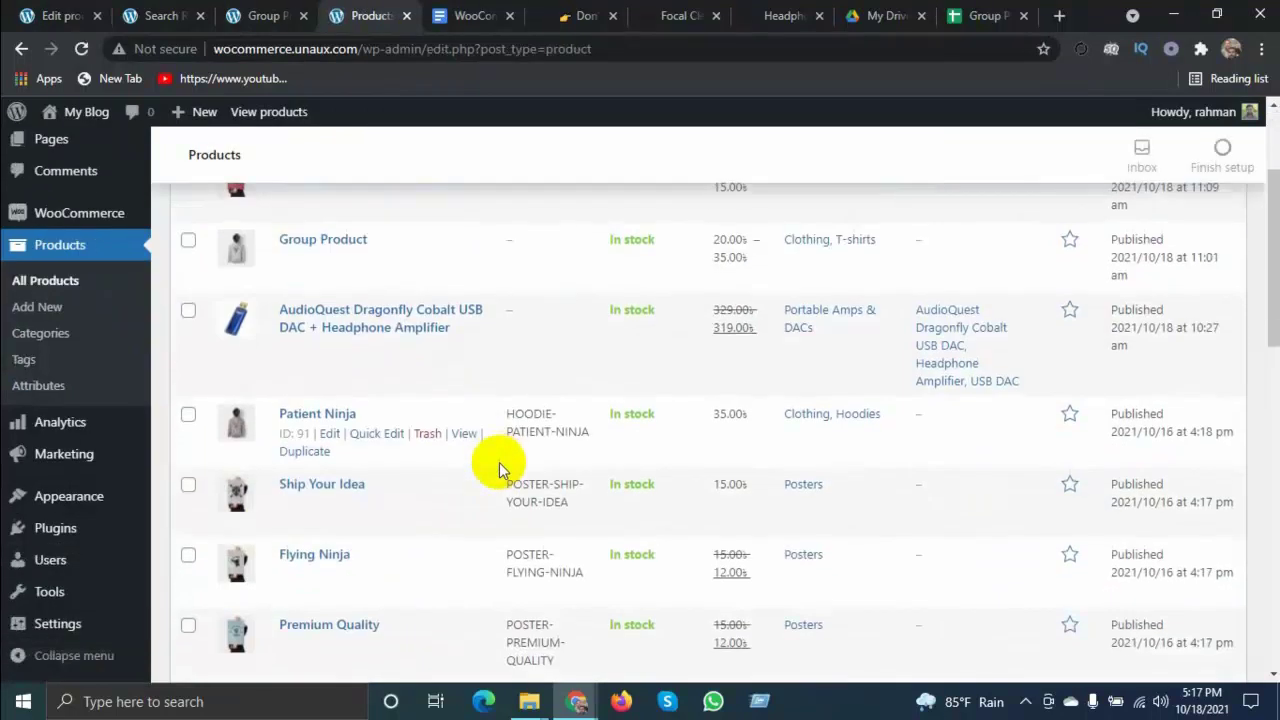
{"action": "scroll", "coordinate": [471, 451], "scroll_direction": "up", "scroll_amount": 1}
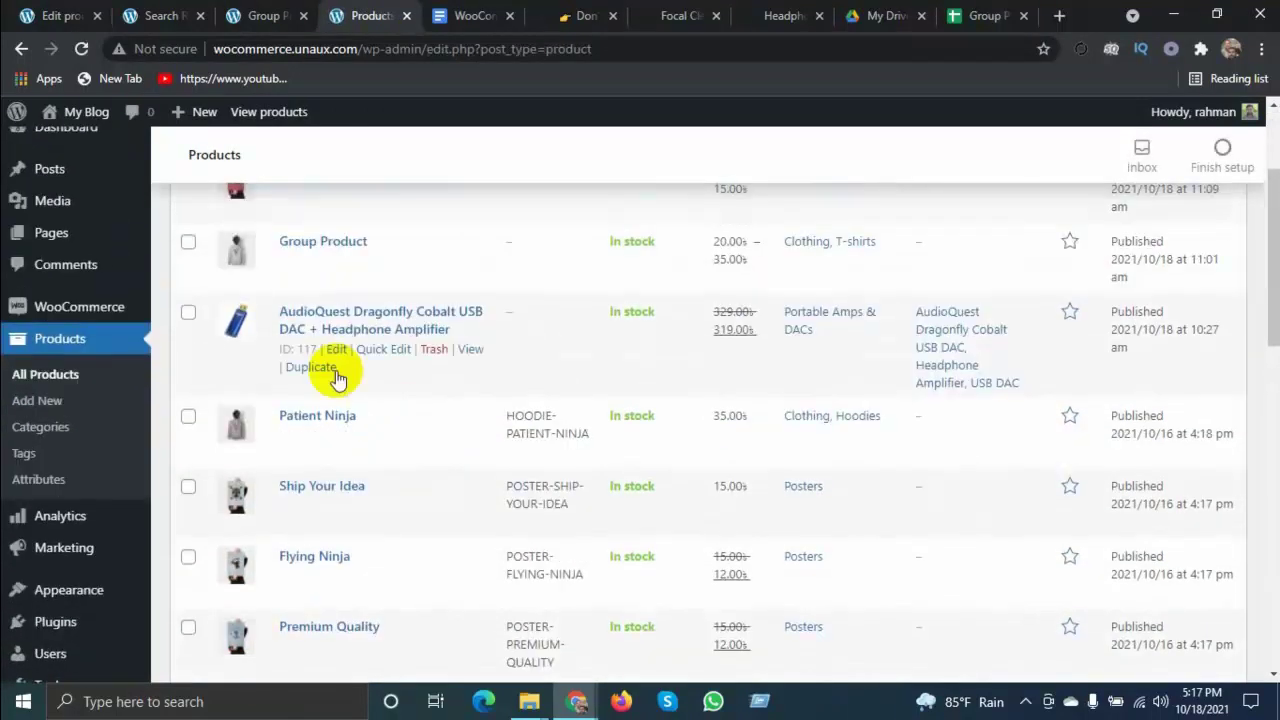
Open the store pages of the AudioQuest Dragonfly Cobalt, Patient Ninja and Ship Your Idea products in separate new tabs
{"action": "right_click", "coordinate": [471, 349]}
{"action": "left_click", "coordinate": [520, 367]}
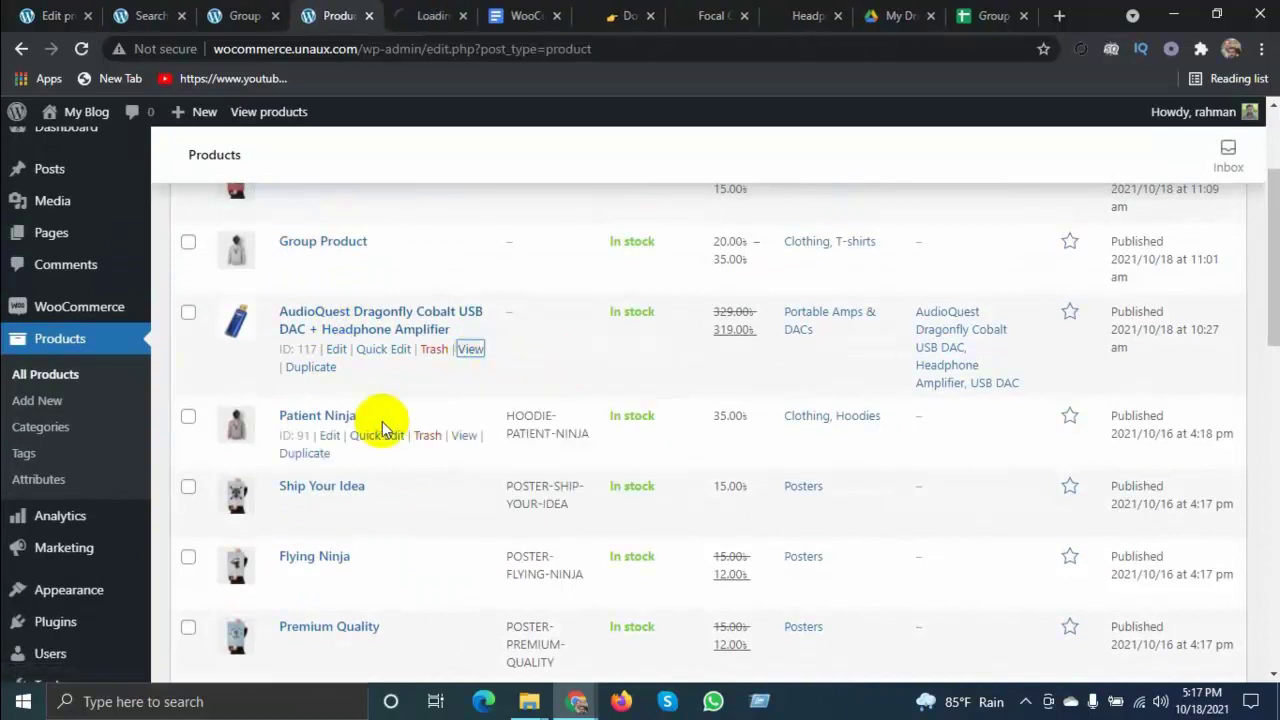
{"action": "right_click", "coordinate": [466, 435]}
{"action": "left_click", "coordinate": [535, 451]}
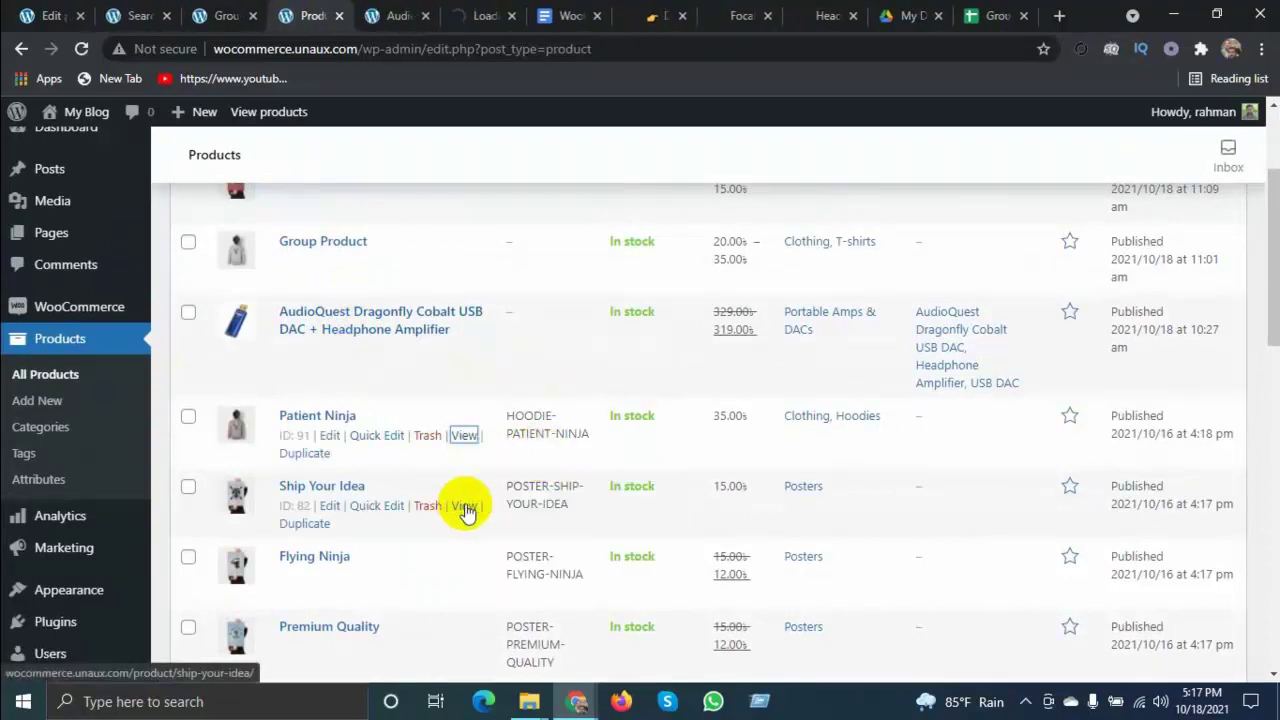
{"action": "right_click", "coordinate": [466, 506]}
{"action": "left_click", "coordinate": [506, 520]}
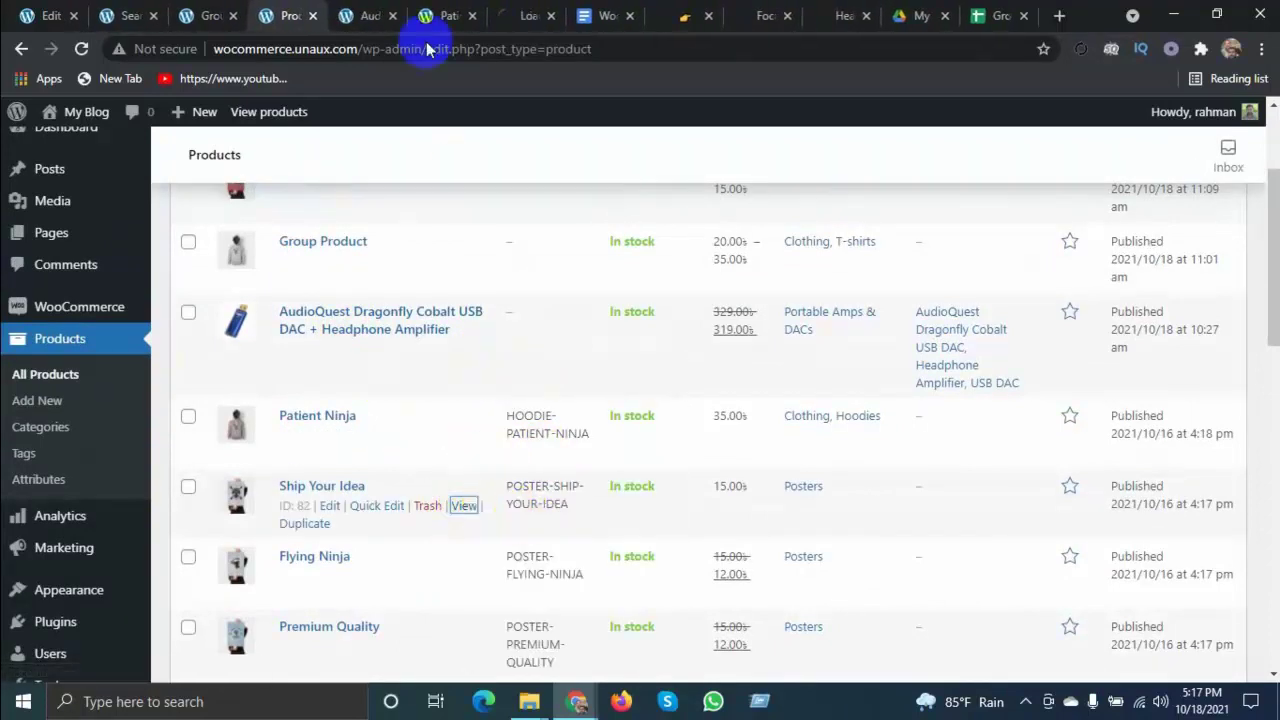
Copy the AudioQuest Dragonfly Cobalt product page URL from the store into cell B2 of the portfolio sheet
{"action": "left_click", "coordinate": [368, 15]}
{"action": "key", "text": "ctrl+9"}
{"action": "left_click", "coordinate": [157, 287]}
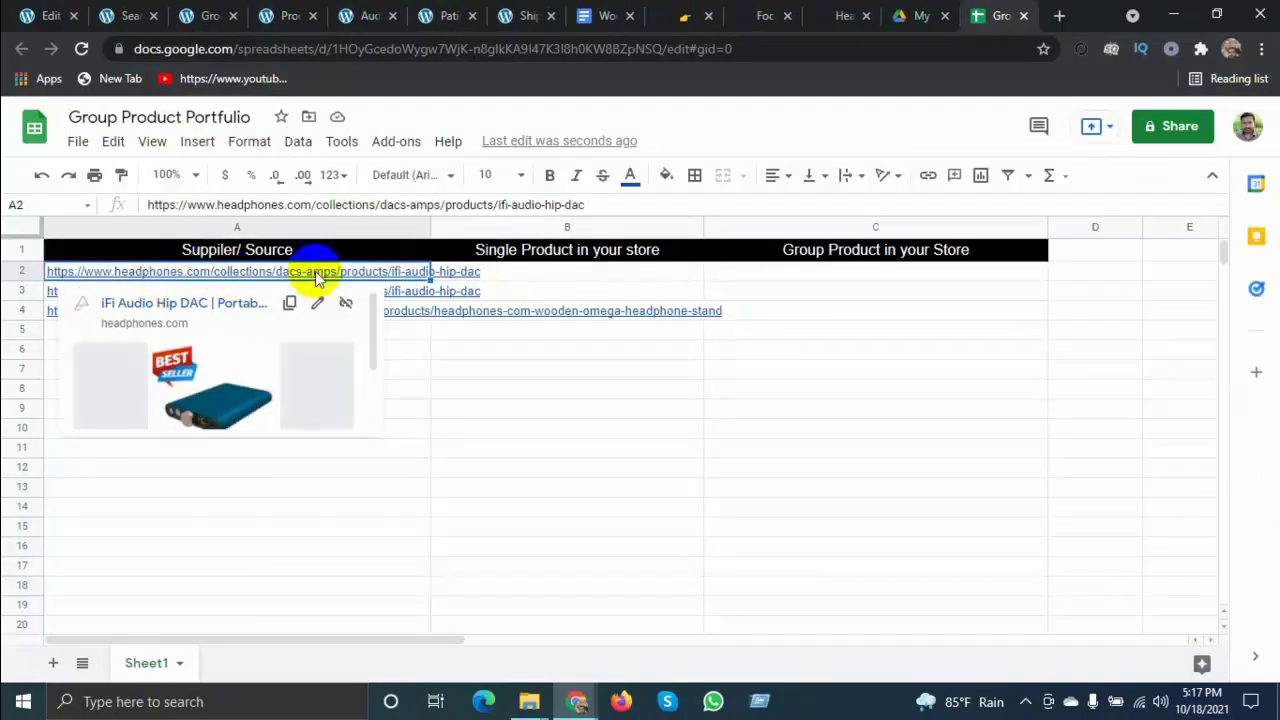
{"action": "left_click", "coordinate": [482, 275]}
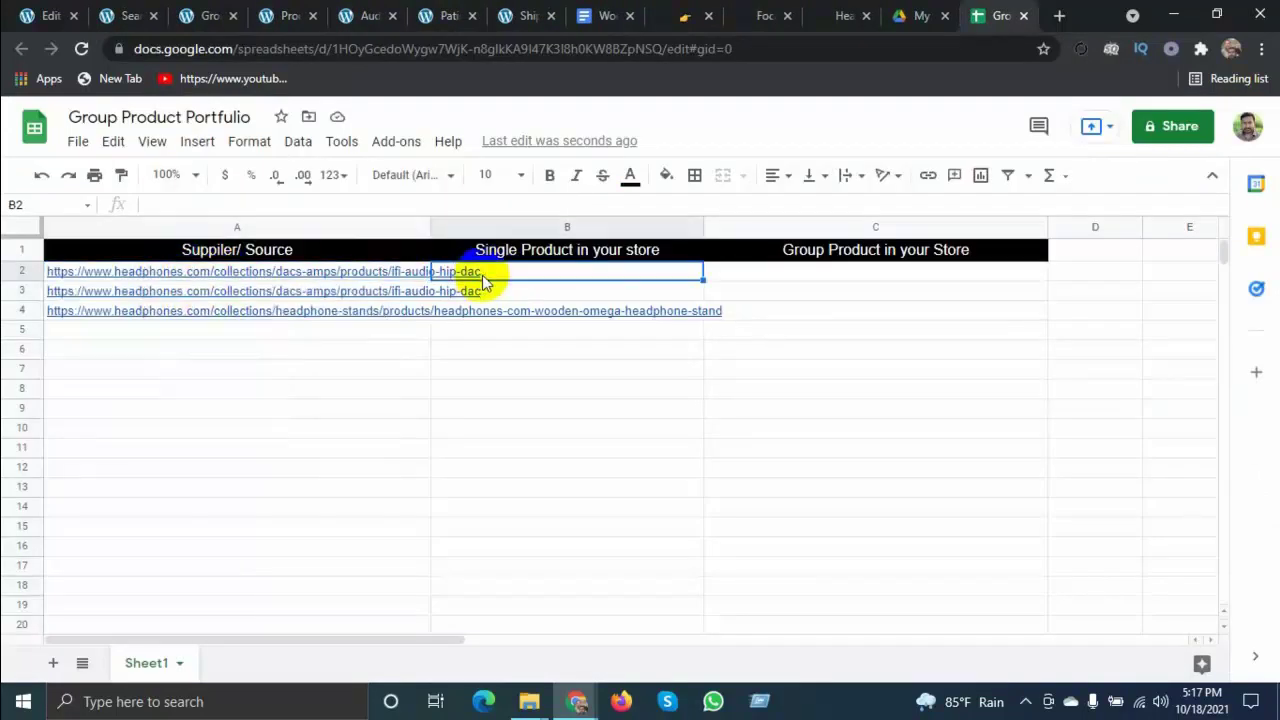
{"action": "key", "text": "ctrl+v"}
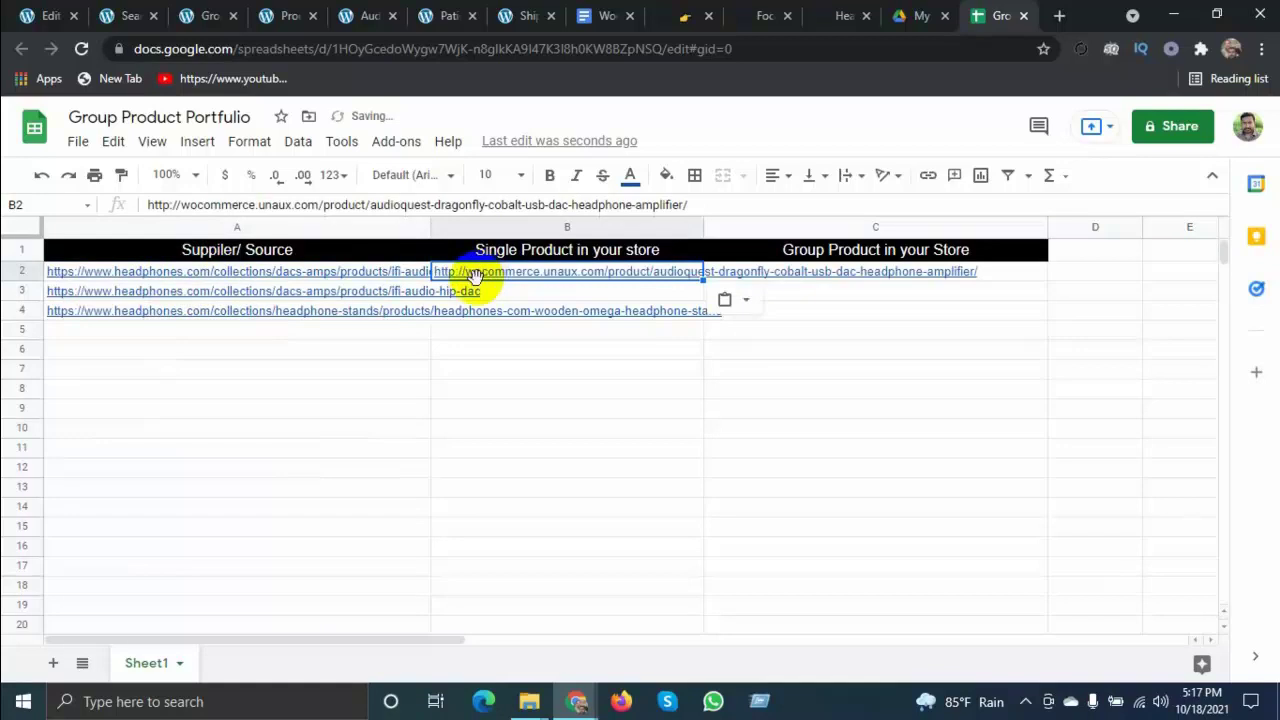
Copy the Patient Ninja product page URL from the store into cell B3 of the sheet
{"action": "left_click", "coordinate": [364, 14]}
{"action": "left_click", "coordinate": [460, 14]}
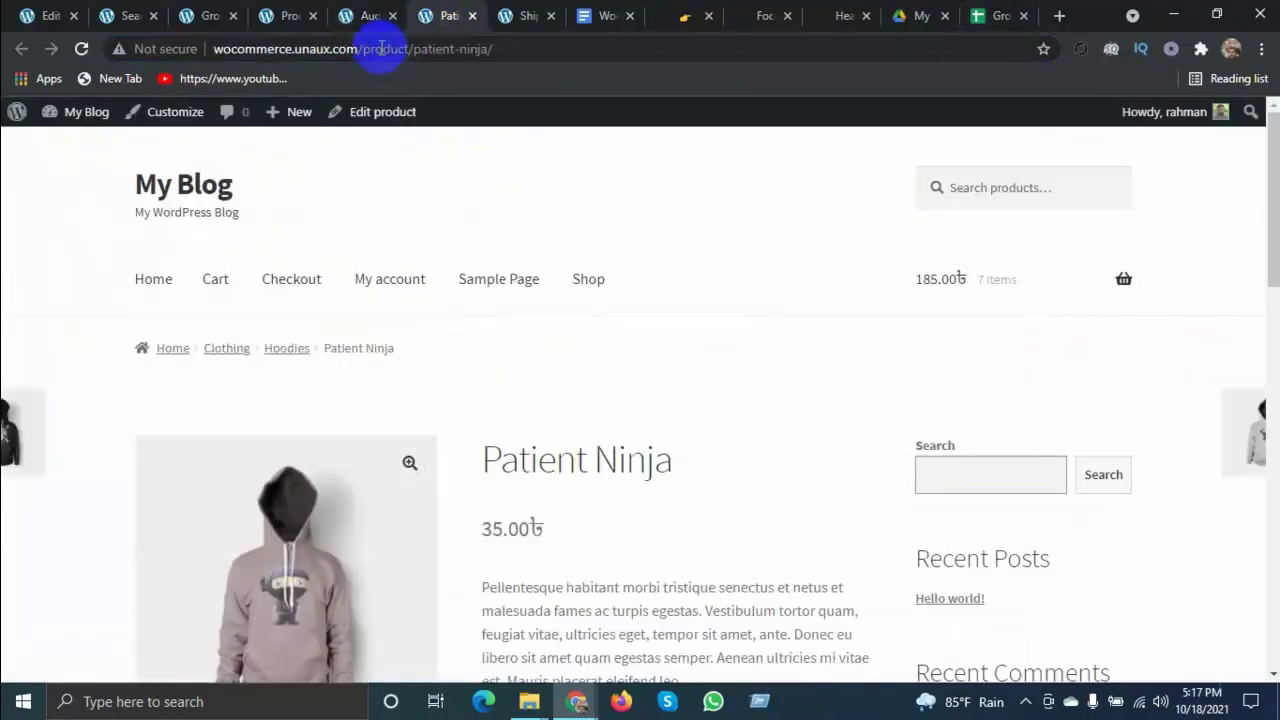
{"action": "left_click", "coordinate": [381, 48]}
{"action": "key", "text": "ctrl+c"}
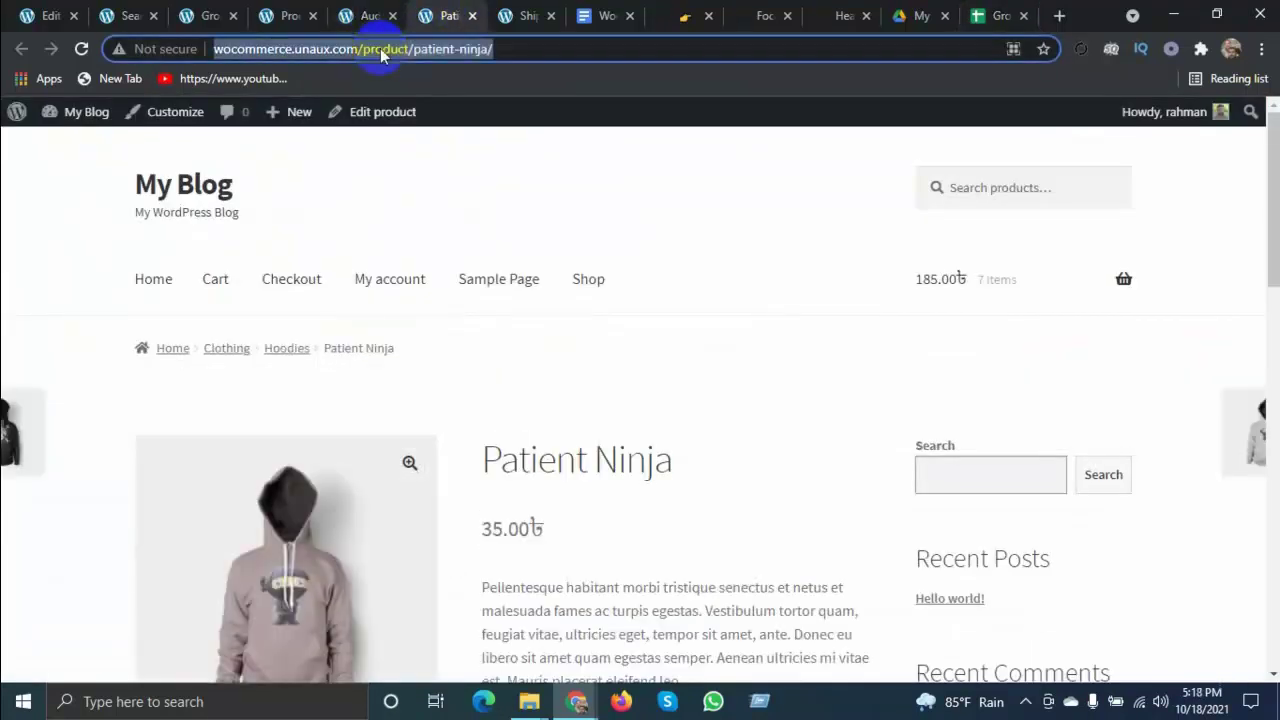
{"action": "left_click", "coordinate": [995, 15]}
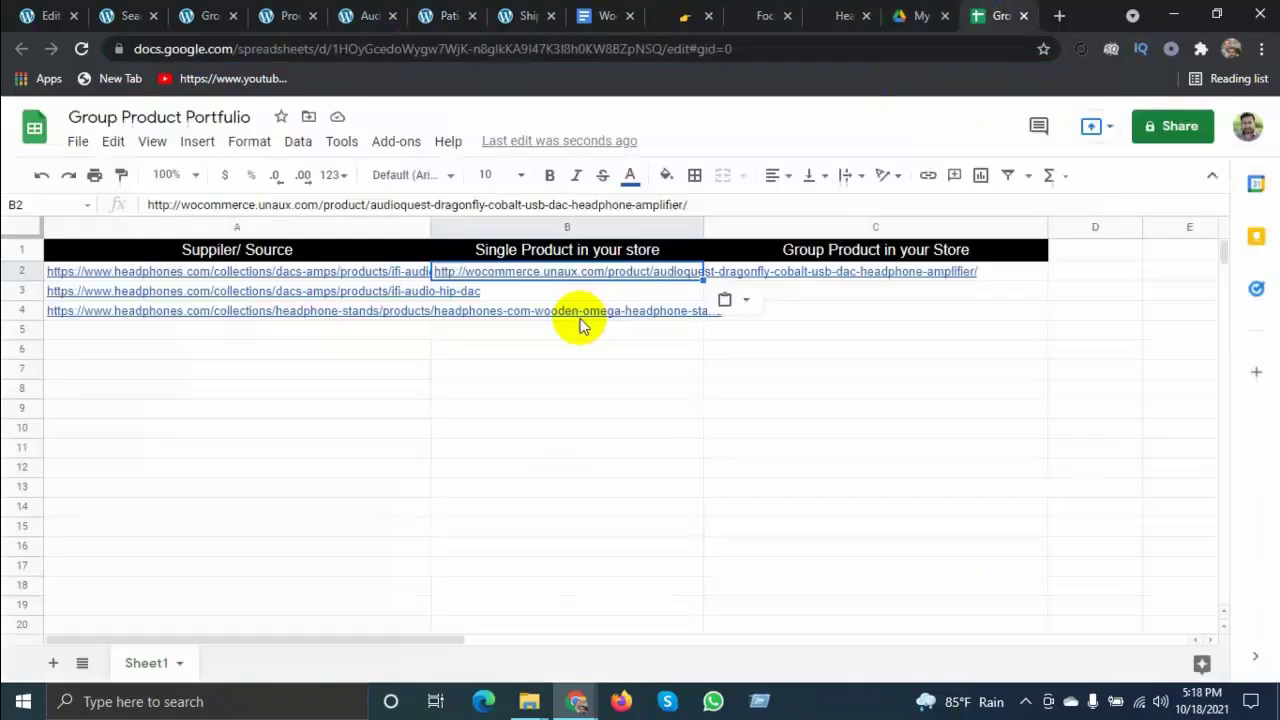
{"action": "key", "text": "Down"}
{"action": "key", "text": "ctrl+v"}
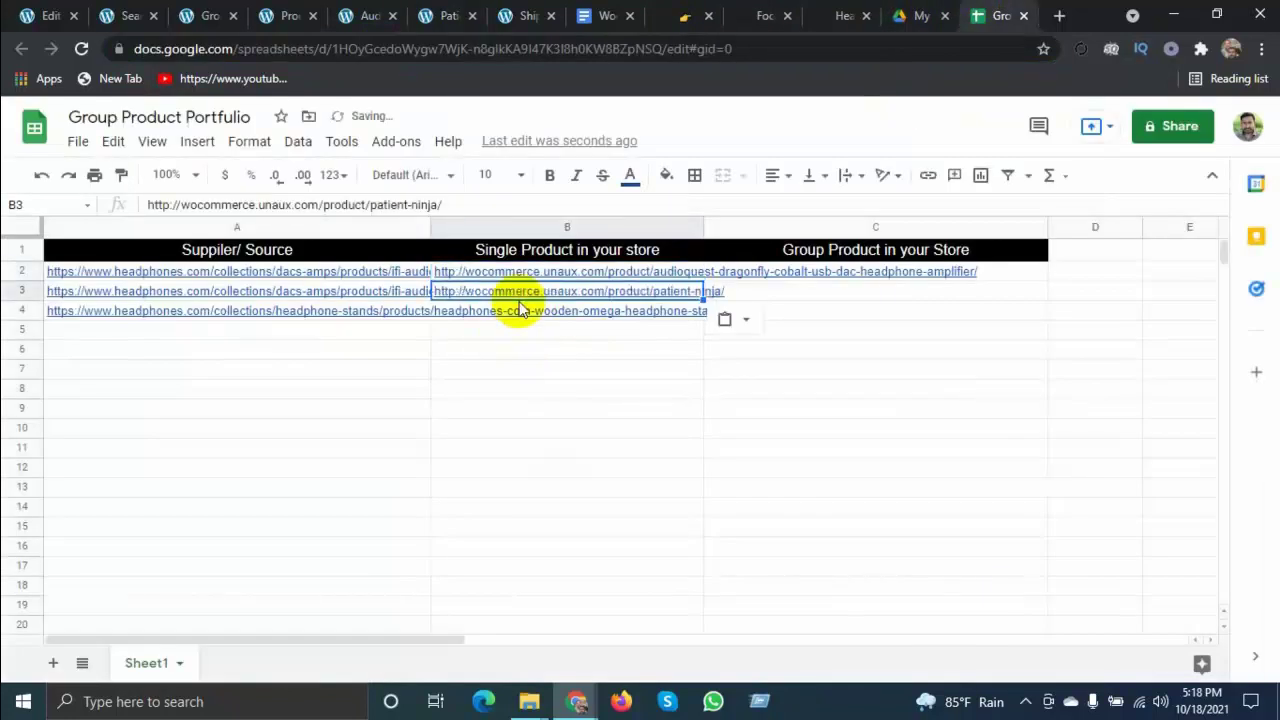
Copy the Ship Your Idea product page URL from the store into cell B4 of the sheet
{"action": "left_click", "coordinate": [525, 15]}
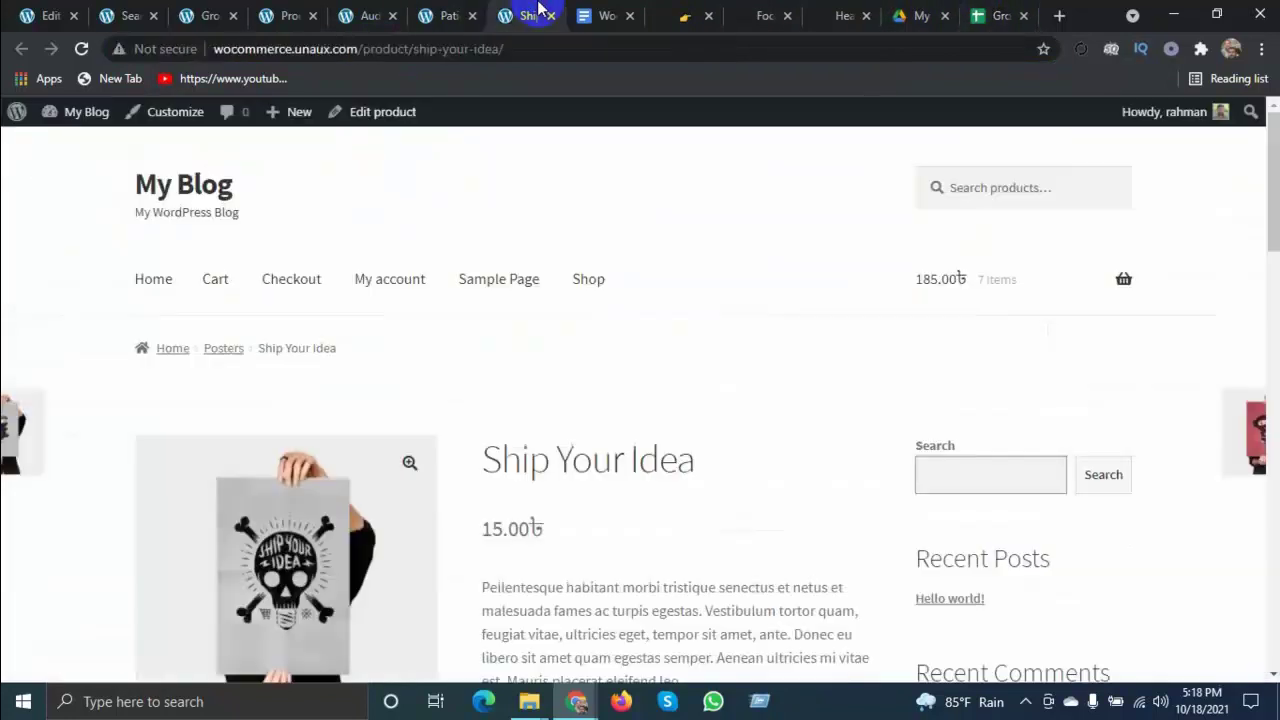
{"action": "left_click", "coordinate": [446, 56]}
{"action": "key", "text": "ctrl+c"}
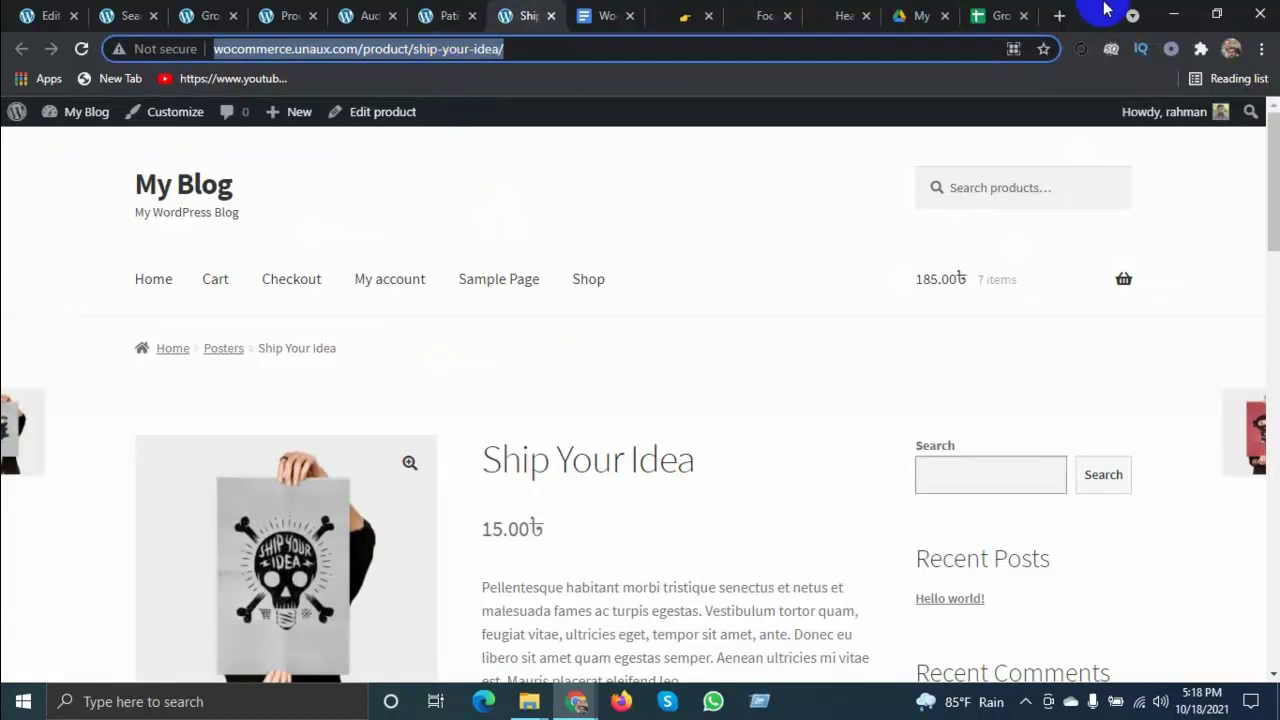
{"action": "left_click", "coordinate": [1000, 15]}
{"action": "left_click", "coordinate": [515, 314]}
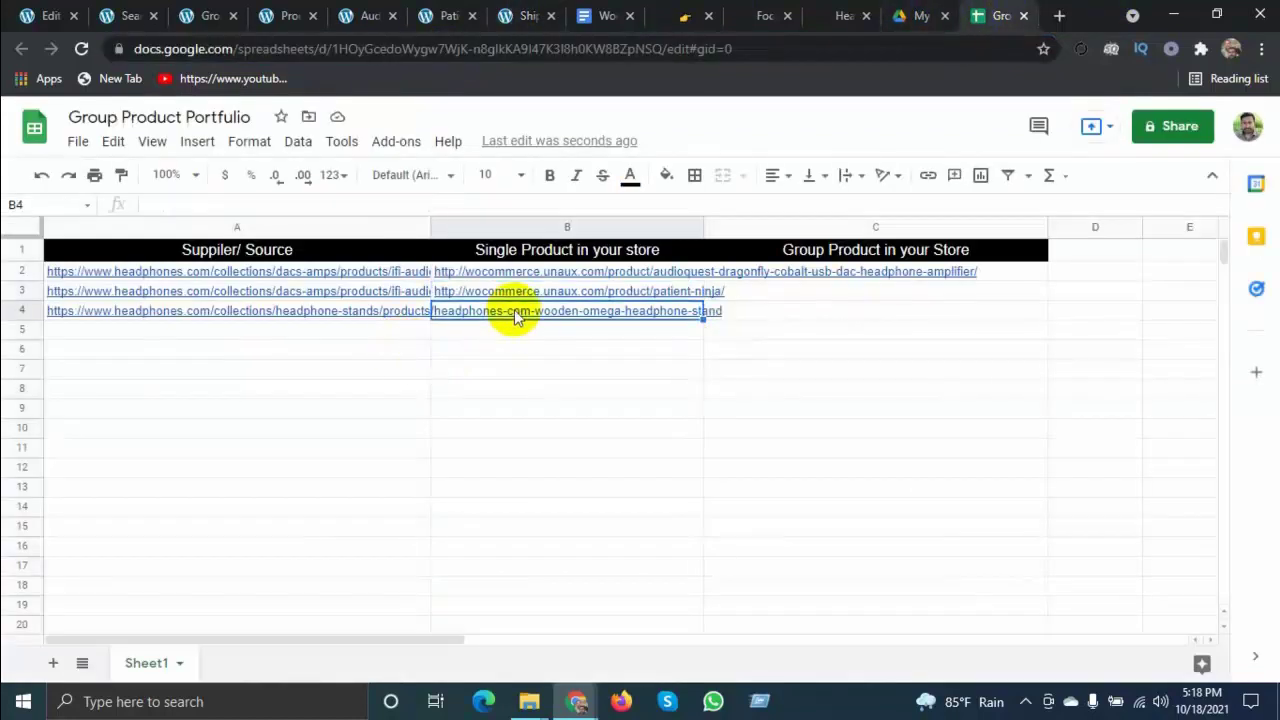
{"action": "key", "text": "ctrl+v"}
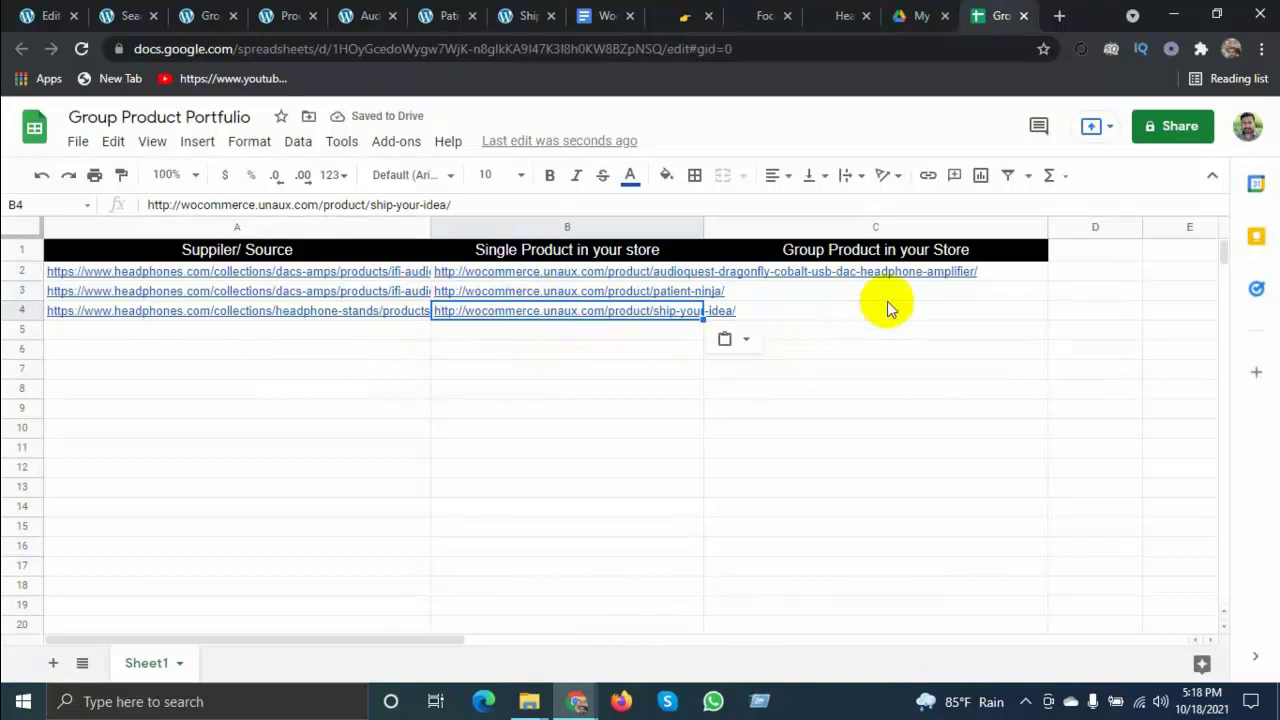
Copy the Group Product page URL from the store into cell C2, under the Group Product in your Store heading
{"action": "left_click", "coordinate": [285, 15]}
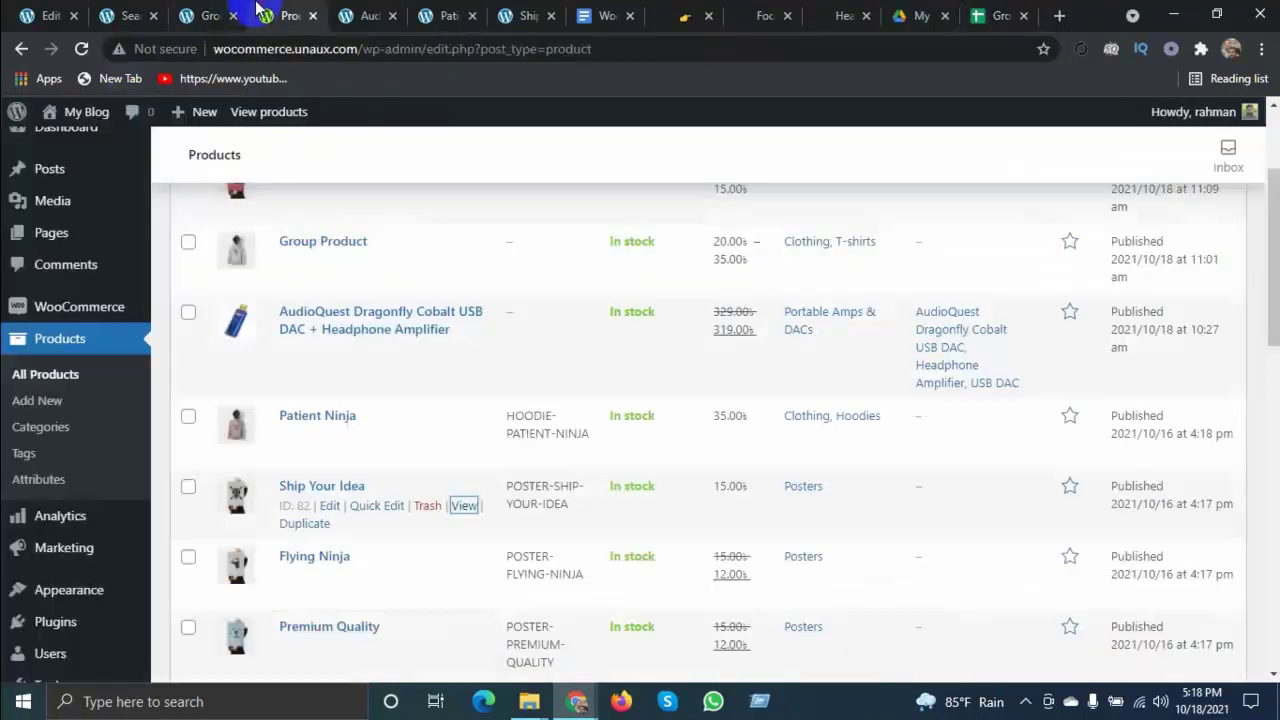
{"action": "left_click", "coordinate": [205, 15]}
{"action": "scroll", "coordinate": [630, 490], "scroll_direction": "down", "scroll_amount": 1}
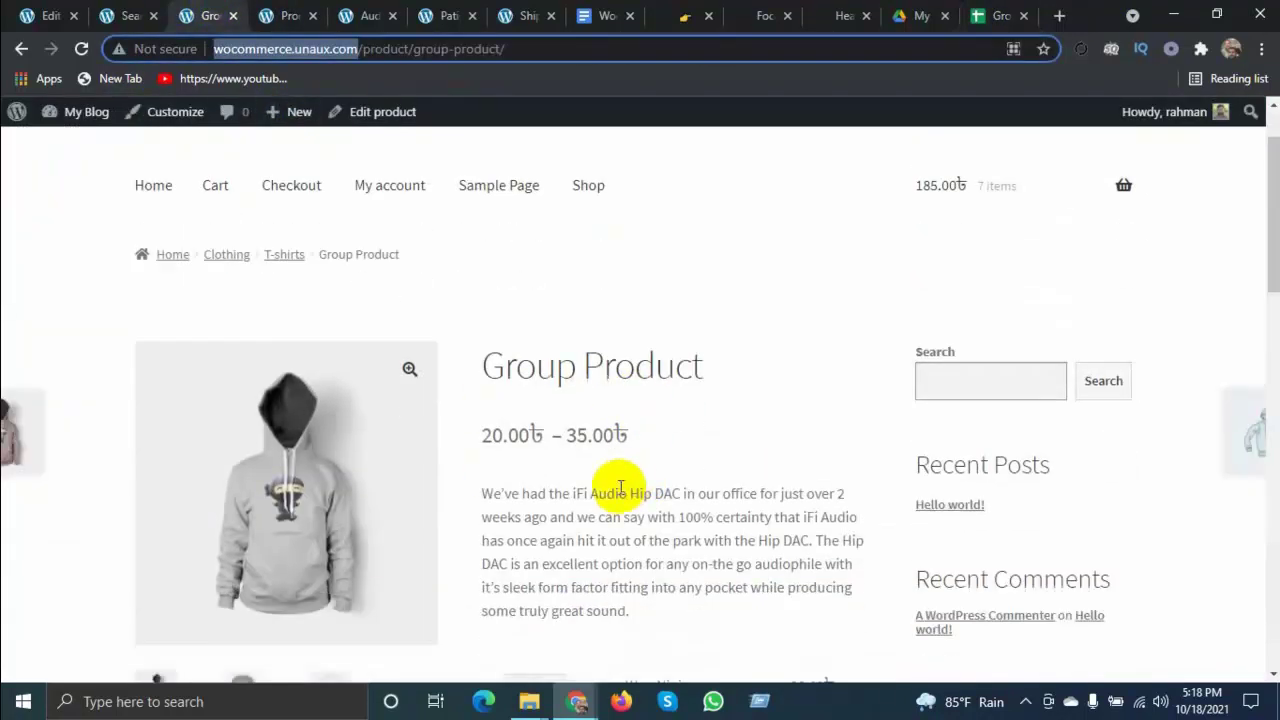
{"action": "scroll", "coordinate": [600, 400], "scroll_direction": "up", "scroll_amount": 1}
{"action": "left_click_drag", "start_coordinate": [534, 47], "coordinate": [260, 66]}
{"action": "key", "text": "ctrl+c"}
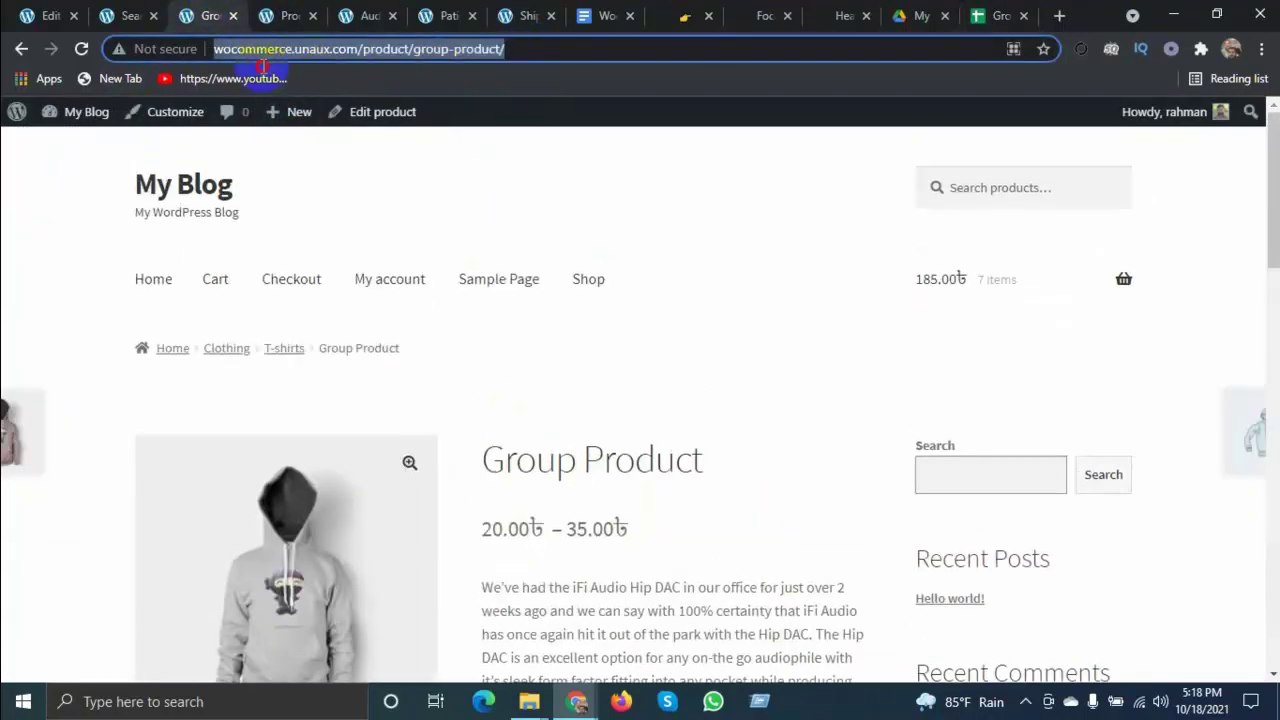
{"action": "left_click", "coordinate": [995, 15]}
{"action": "left_click", "coordinate": [815, 278]}
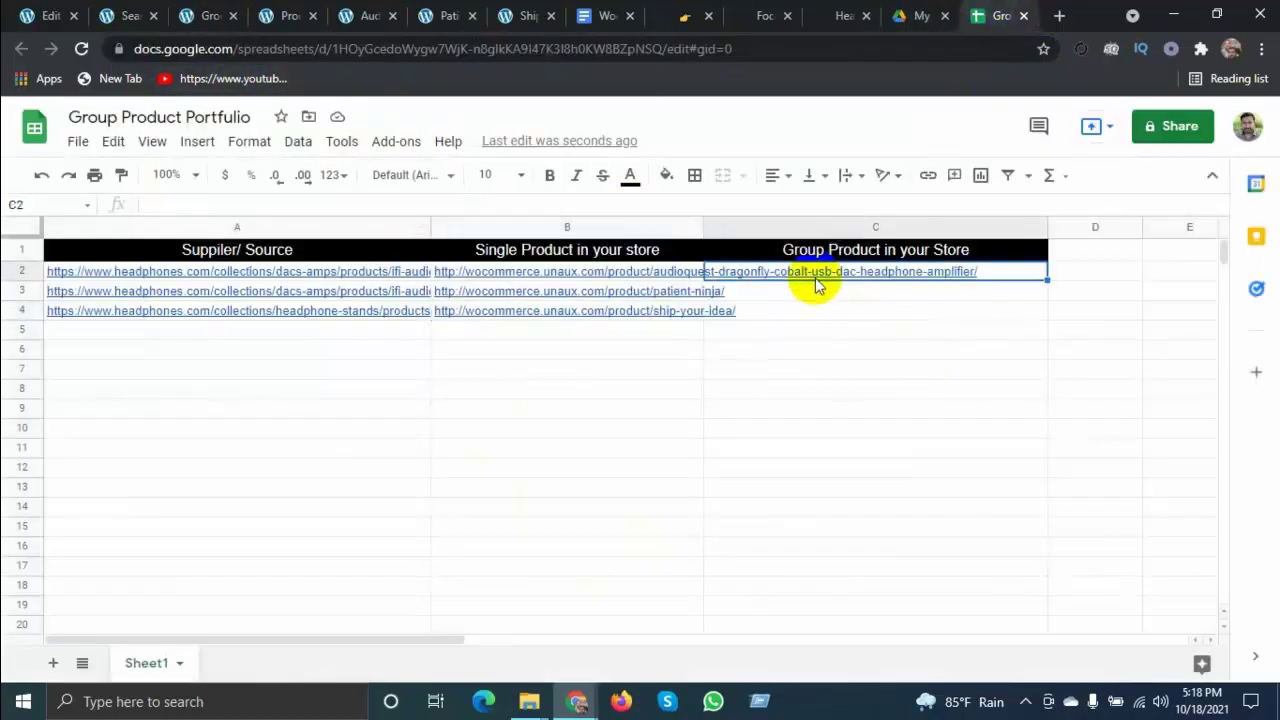
{"action": "key", "text": "ctrl+v"}
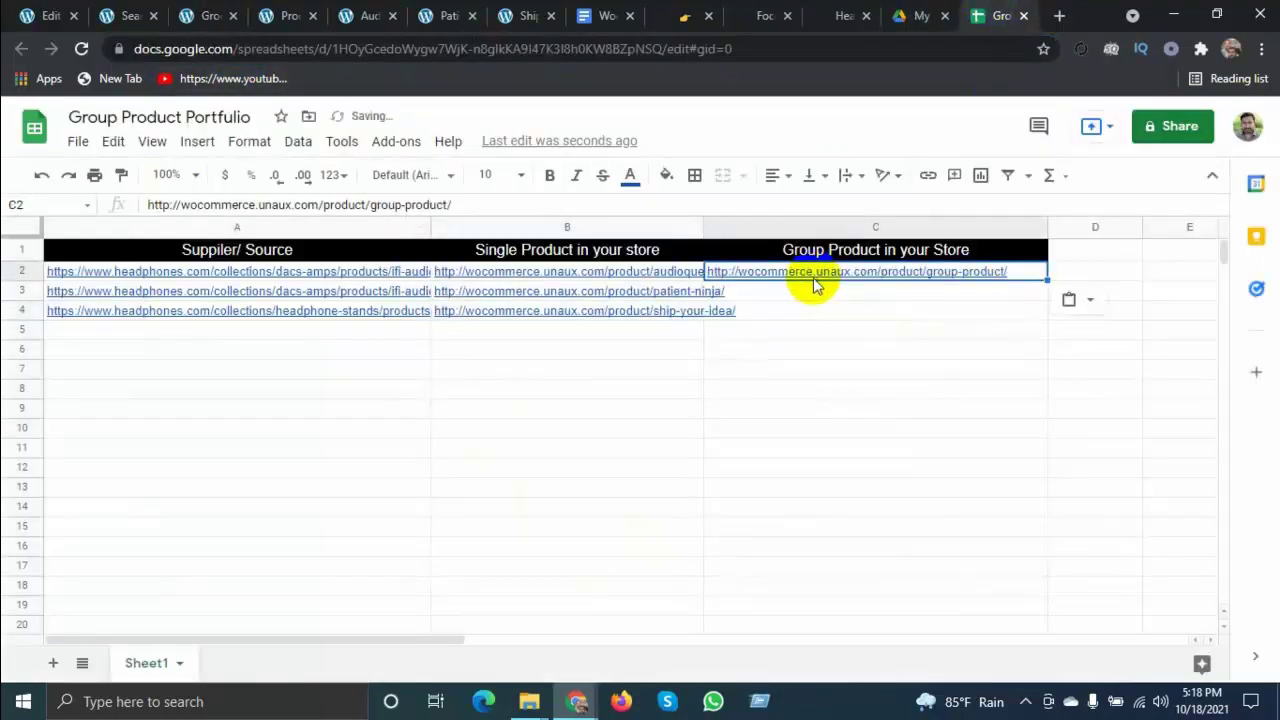
{"action": "left_click", "coordinate": [212, 350]}
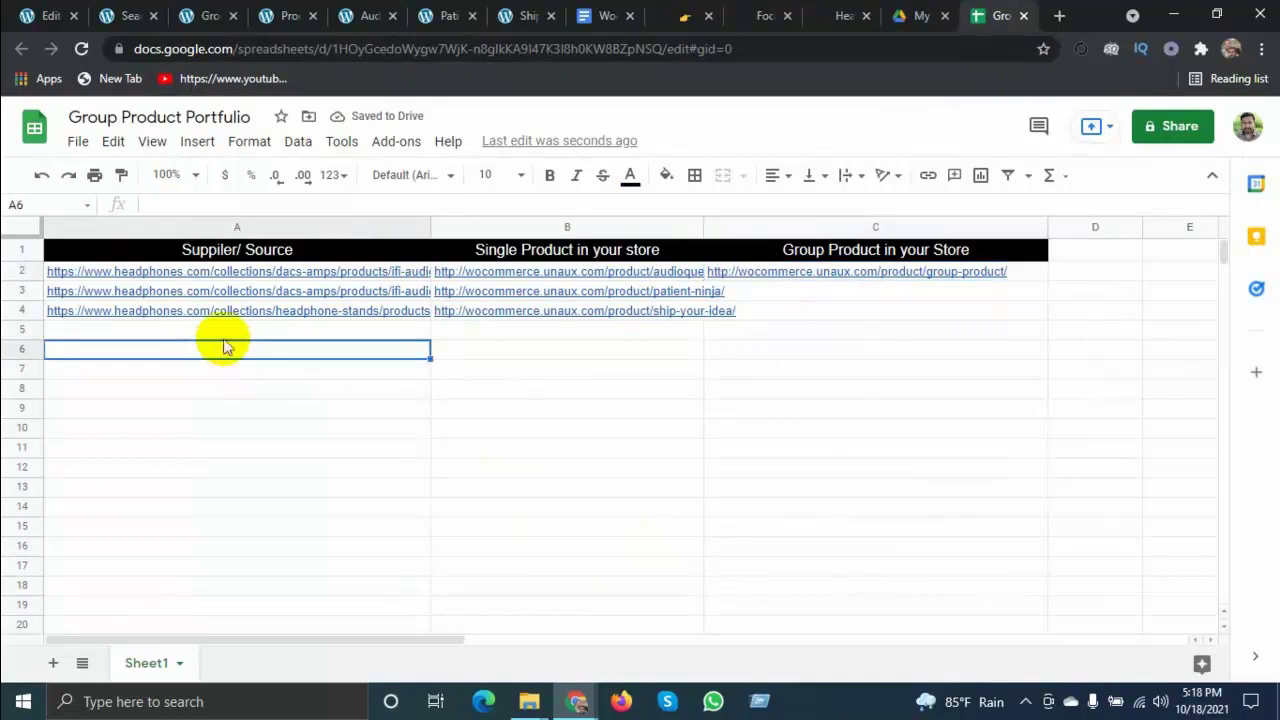
{"action": "left_click", "coordinate": [537, 349]}
{"action": "left_click", "coordinate": [767, 294]}
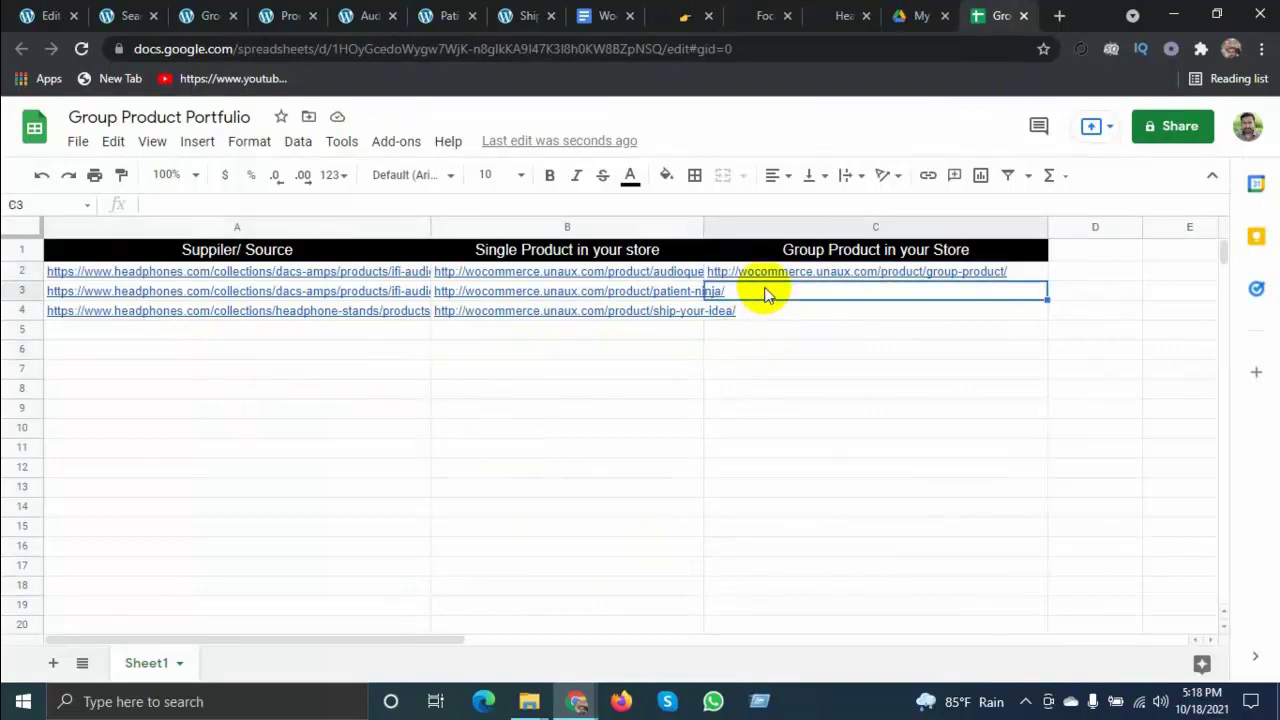
{"action": "left_click_drag", "start_coordinate": [374, 336], "coordinate": [771, 337]}
{"action": "left_click", "coordinate": [695, 392]}
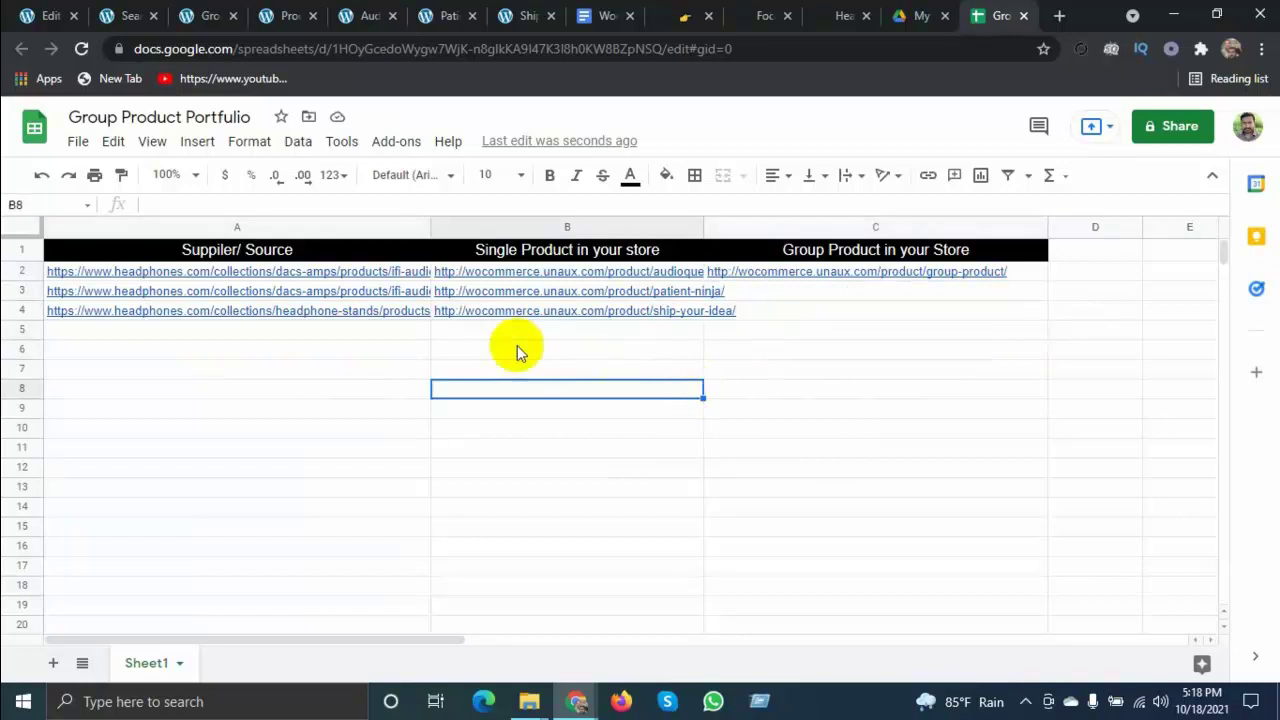
Fill the first product group's rows, A2:C4, with a light magenta background
{"action": "left_click_drag", "start_coordinate": [300, 274], "coordinate": [800, 300]}
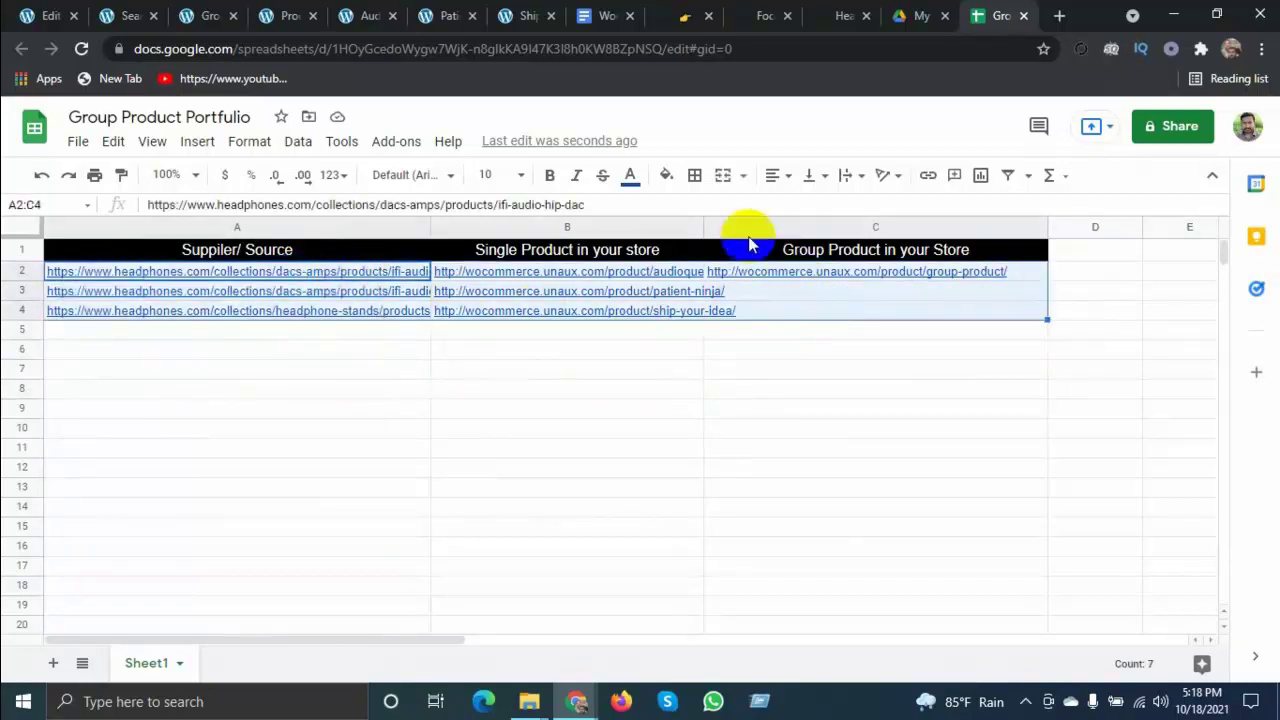
{"action": "left_click", "coordinate": [667, 180]}
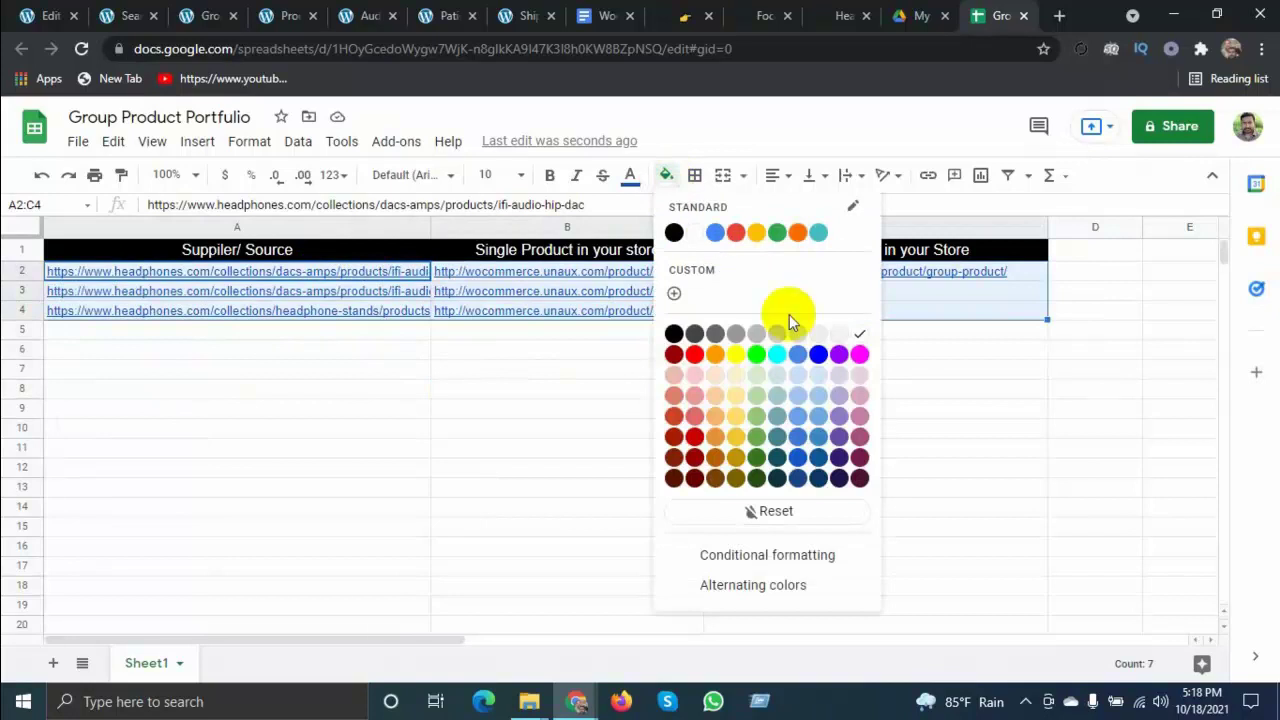
{"action": "left_click", "coordinate": [863, 376]}
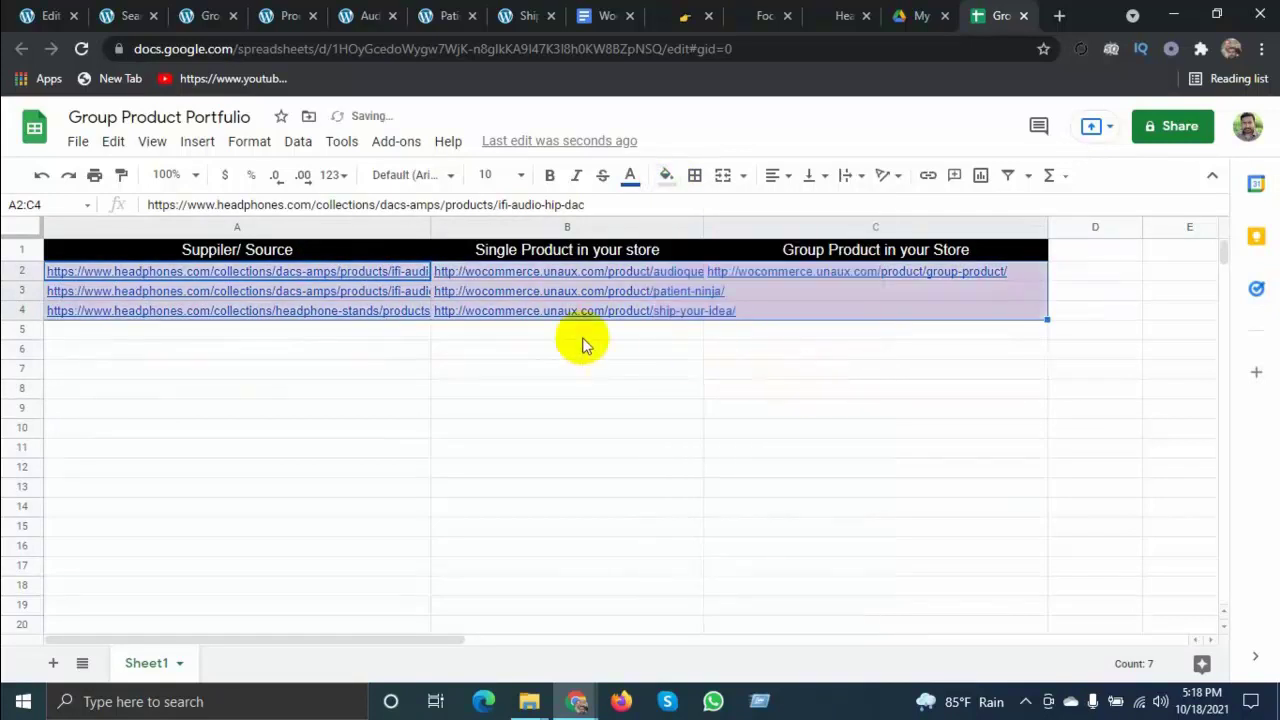
{"action": "left_click", "coordinate": [483, 350]}
Fill the empty rows for the second product group, A5:C7, with a light purple background
{"action": "left_click_drag", "start_coordinate": [265, 331], "coordinate": [740, 377]}
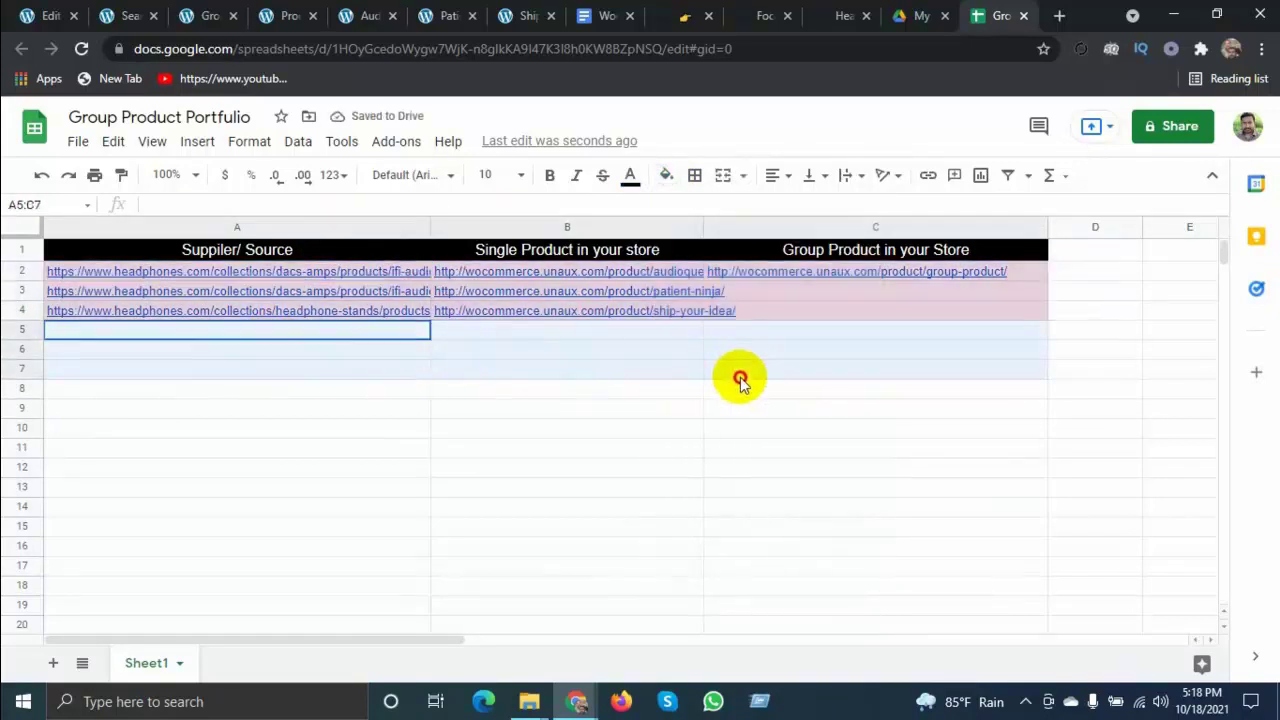
{"action": "left_click", "coordinate": [663, 178]}
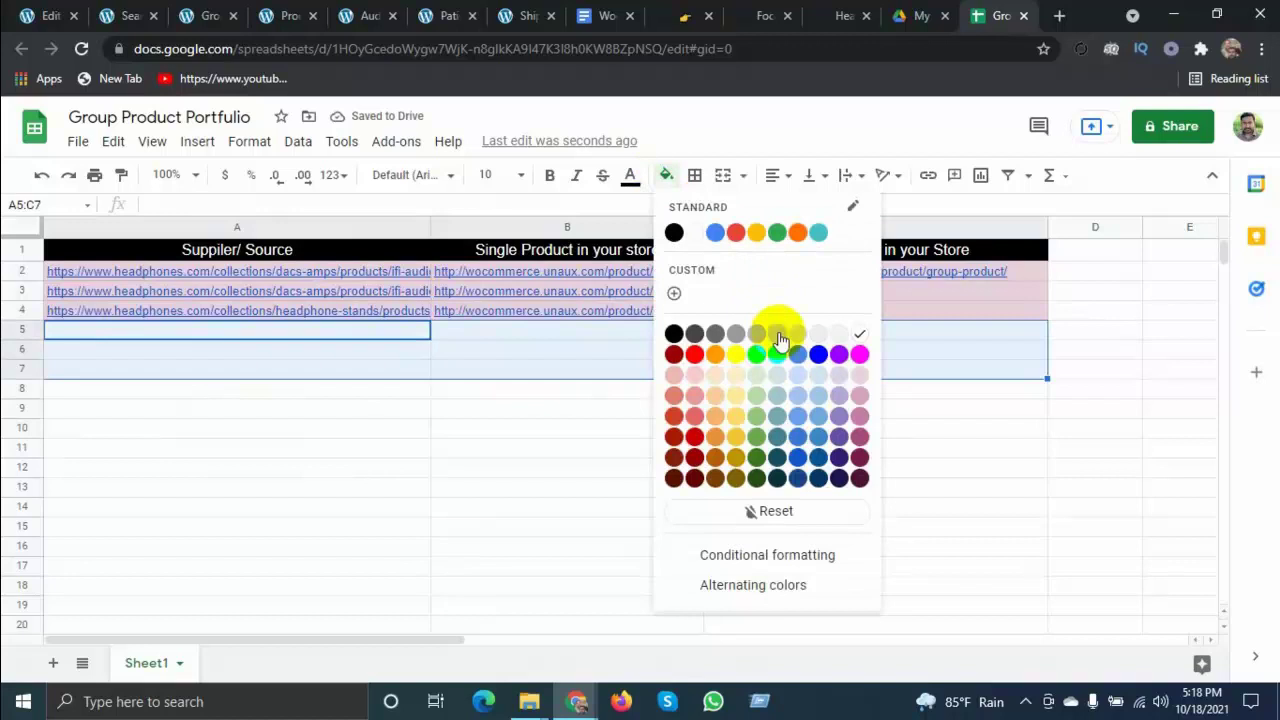
{"action": "left_click", "coordinate": [835, 374]}
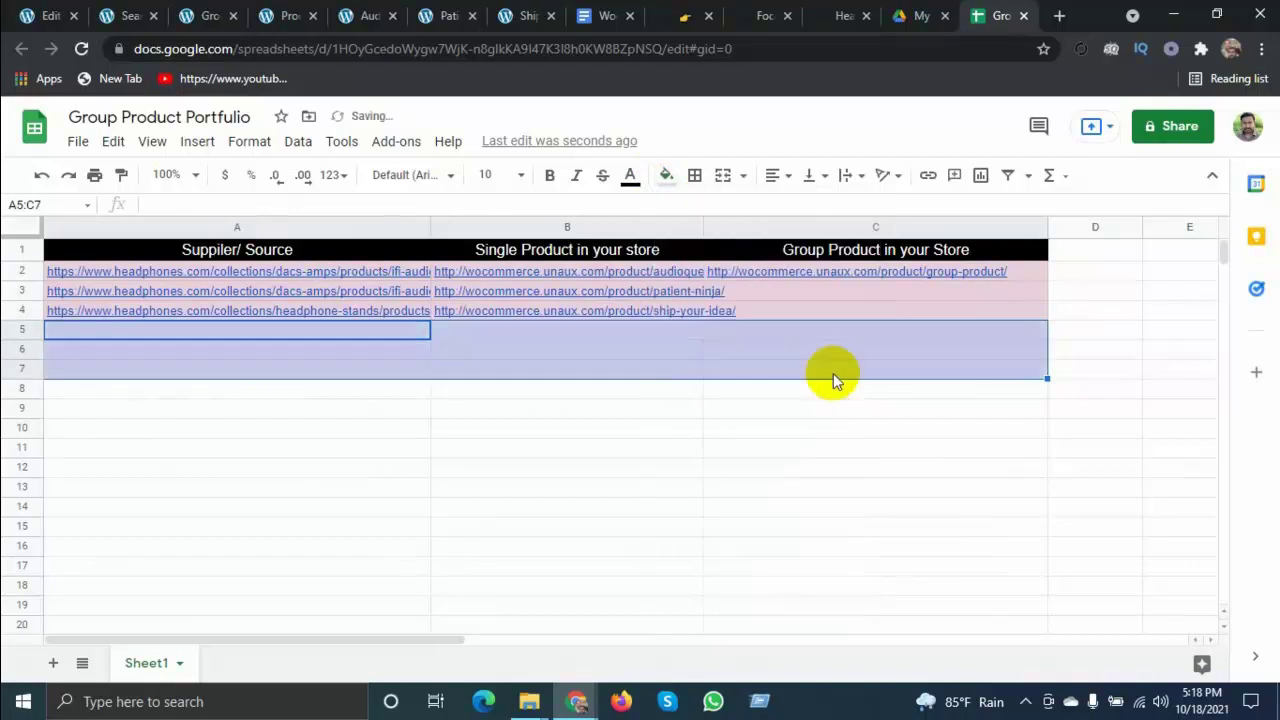
{"action": "left_click", "coordinate": [760, 450]}
{"action": "left_click", "coordinate": [530, 468]}
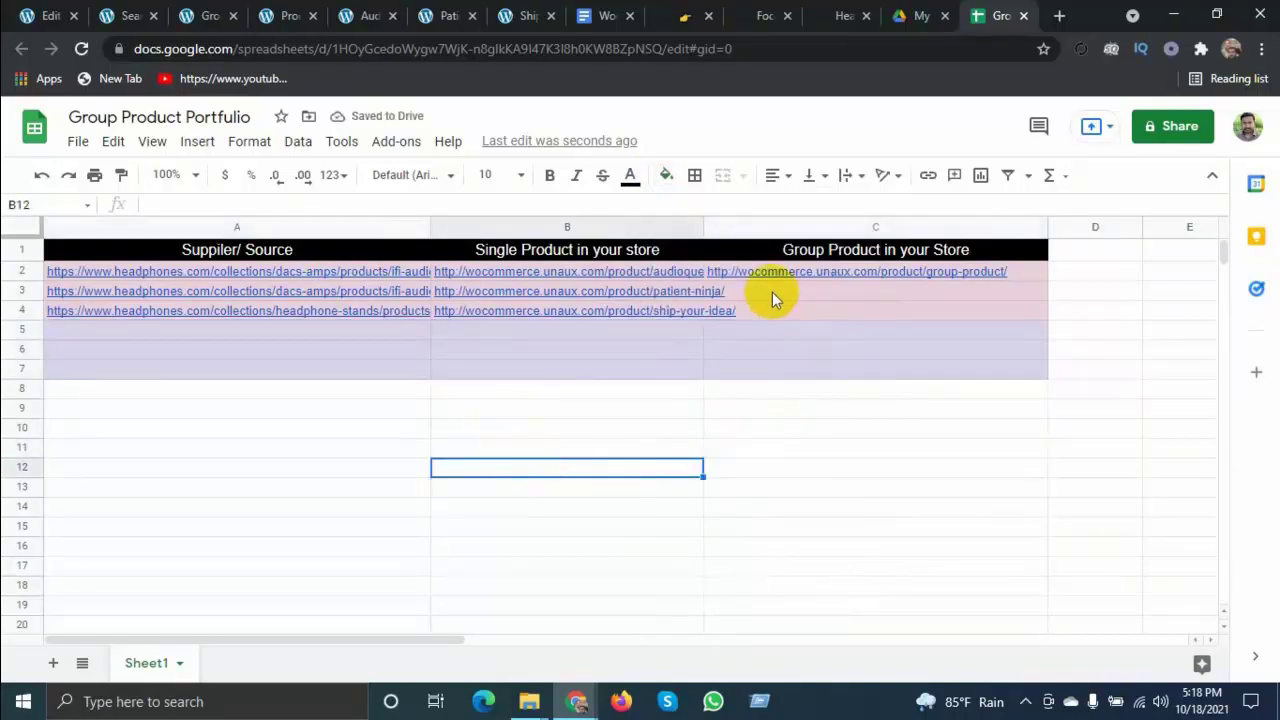
{"action": "left_click", "coordinate": [396, 279]}
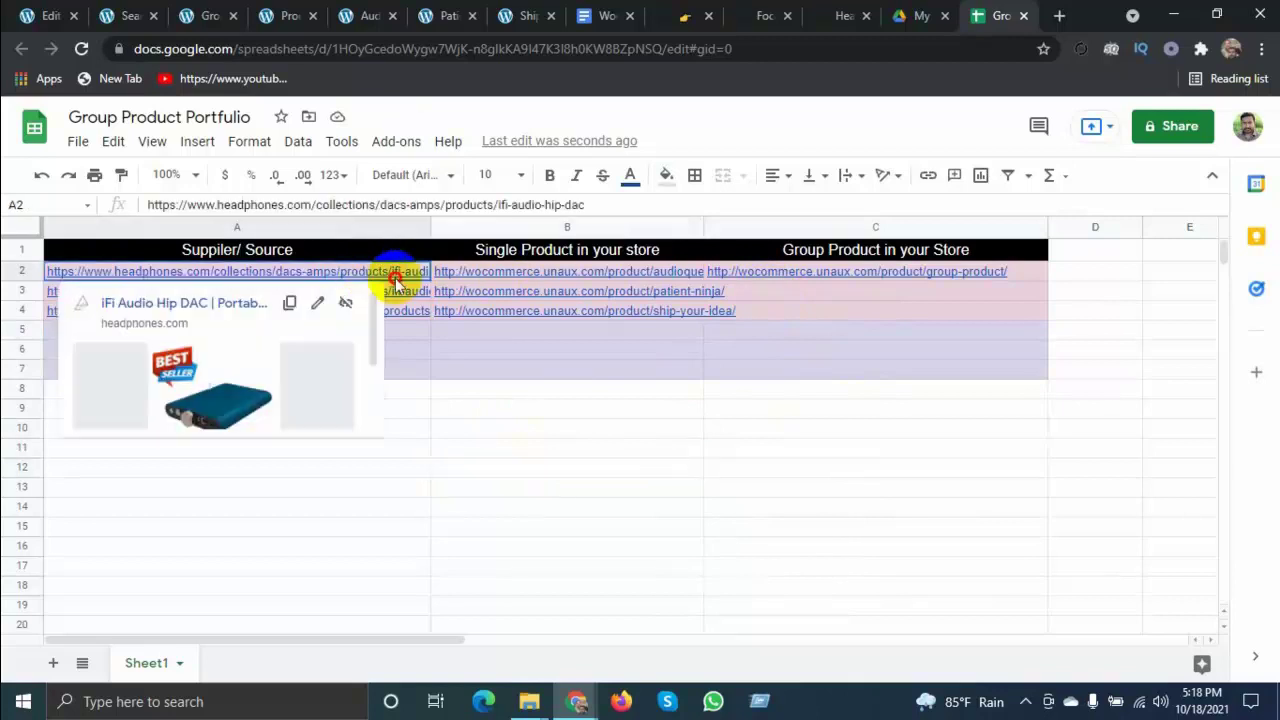
{"action": "left_click_drag", "start_coordinate": [396, 283], "coordinate": [808, 295]}
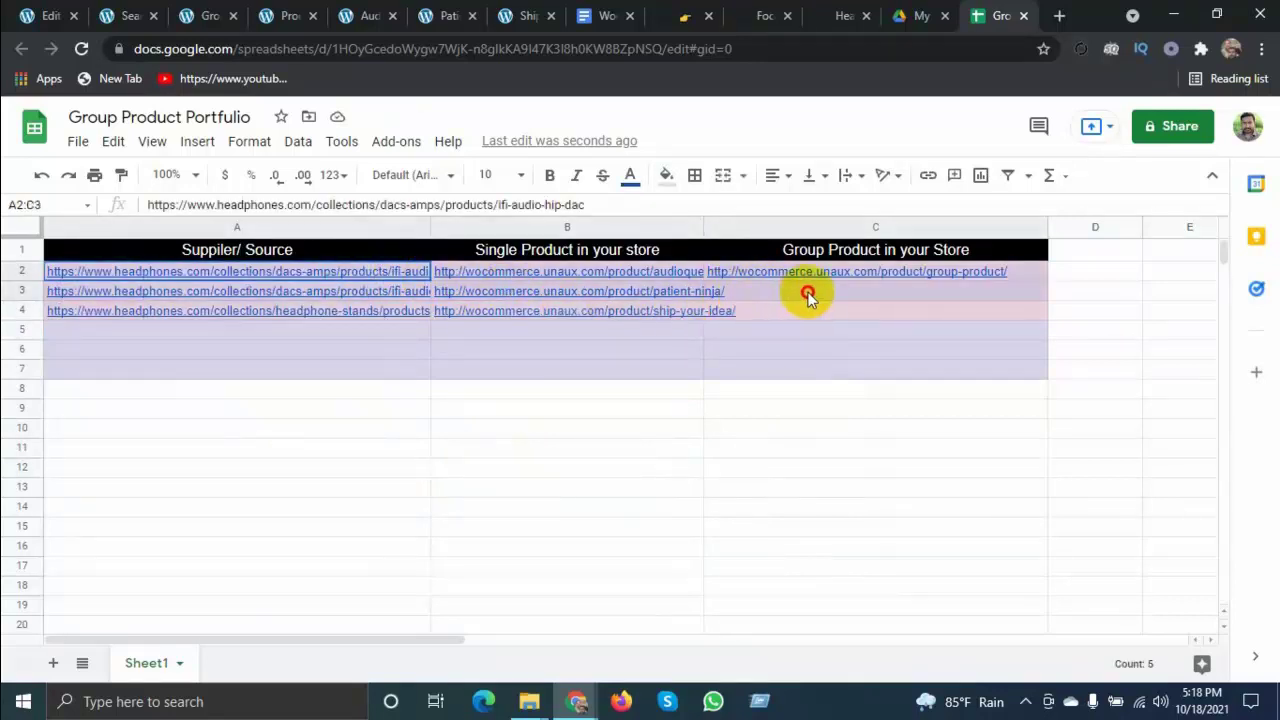
{"action": "left_click", "coordinate": [708, 352]}
{"action": "left_click_drag", "start_coordinate": [390, 332], "coordinate": [780, 380]}
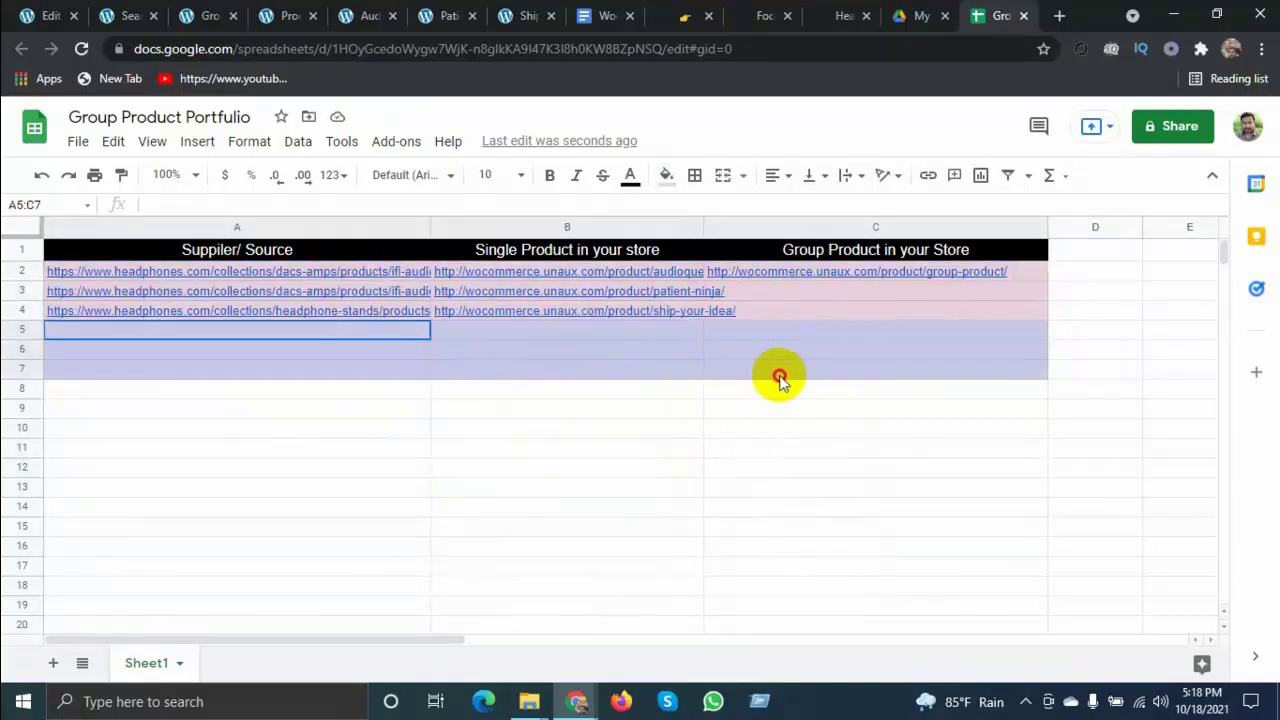
{"action": "left_click", "coordinate": [780, 447]}
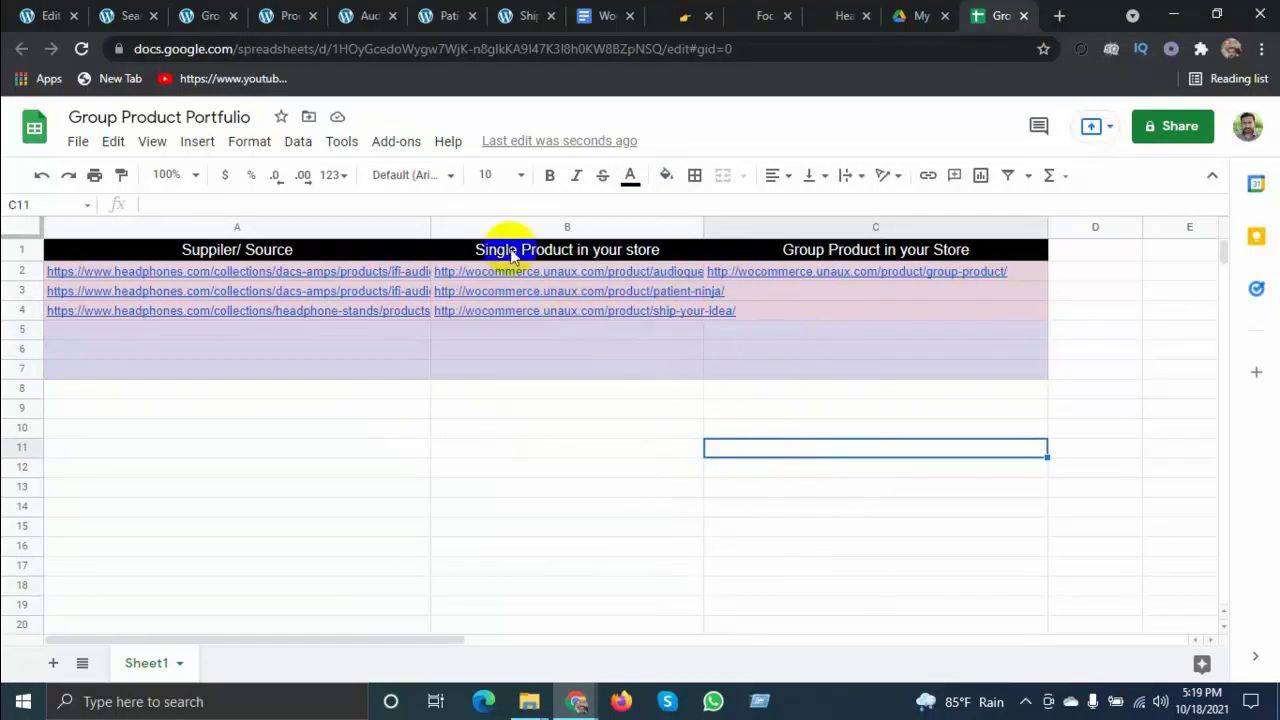
{"action": "left_click", "coordinate": [30, 12]}
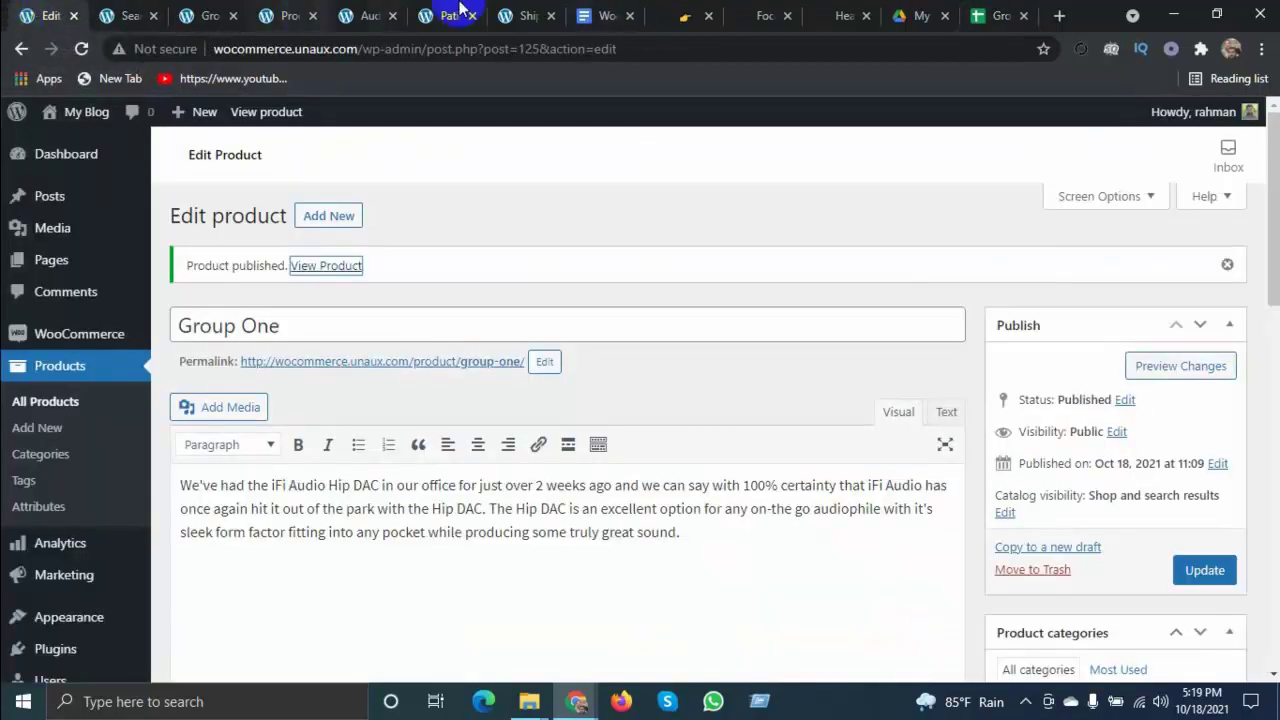
{"action": "left_click", "coordinate": [1018, 12]}
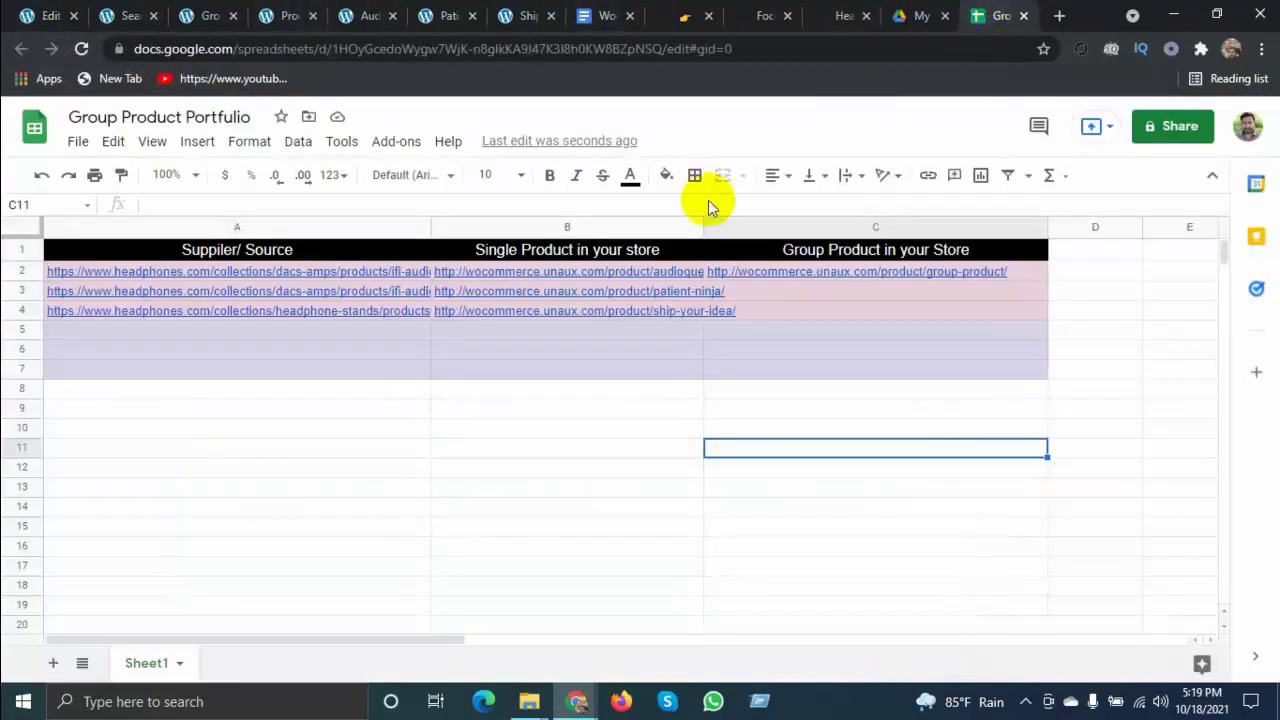
Delete the Suppiler/ Source column from the sheet and undo the deletion
{"action": "left_click", "coordinate": [535, 494]}
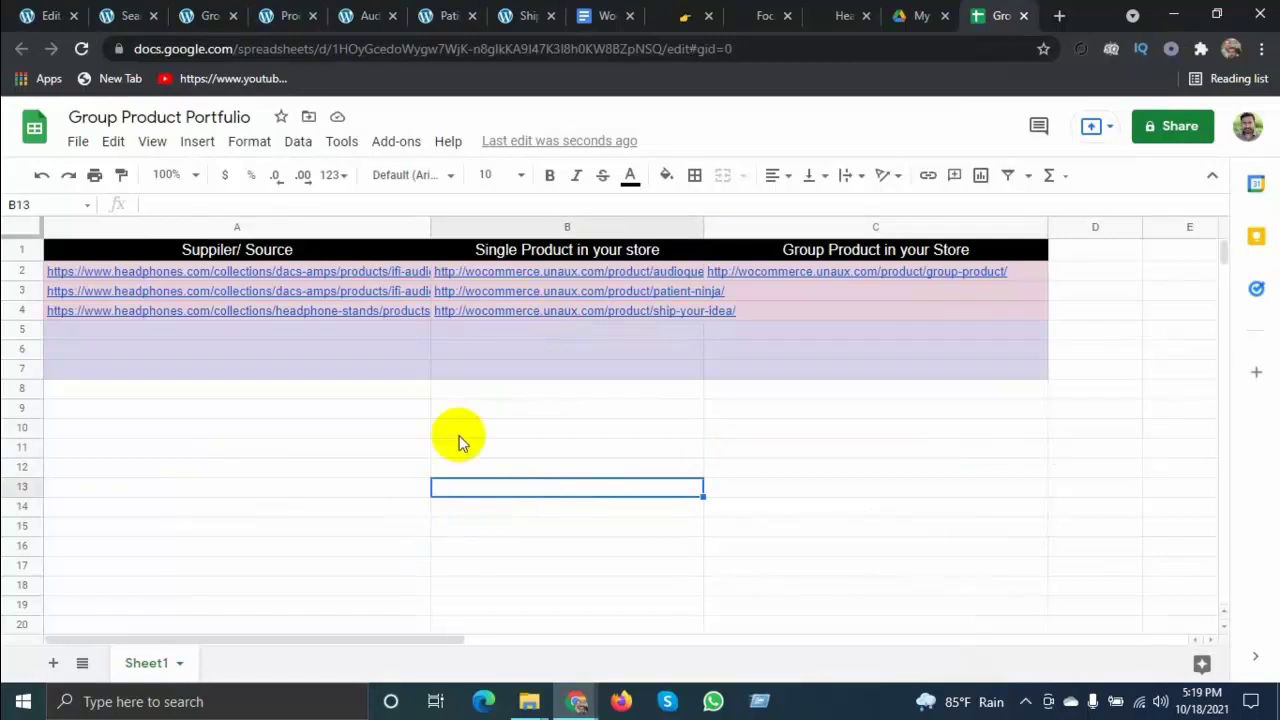
{"action": "left_click", "coordinate": [317, 228]}
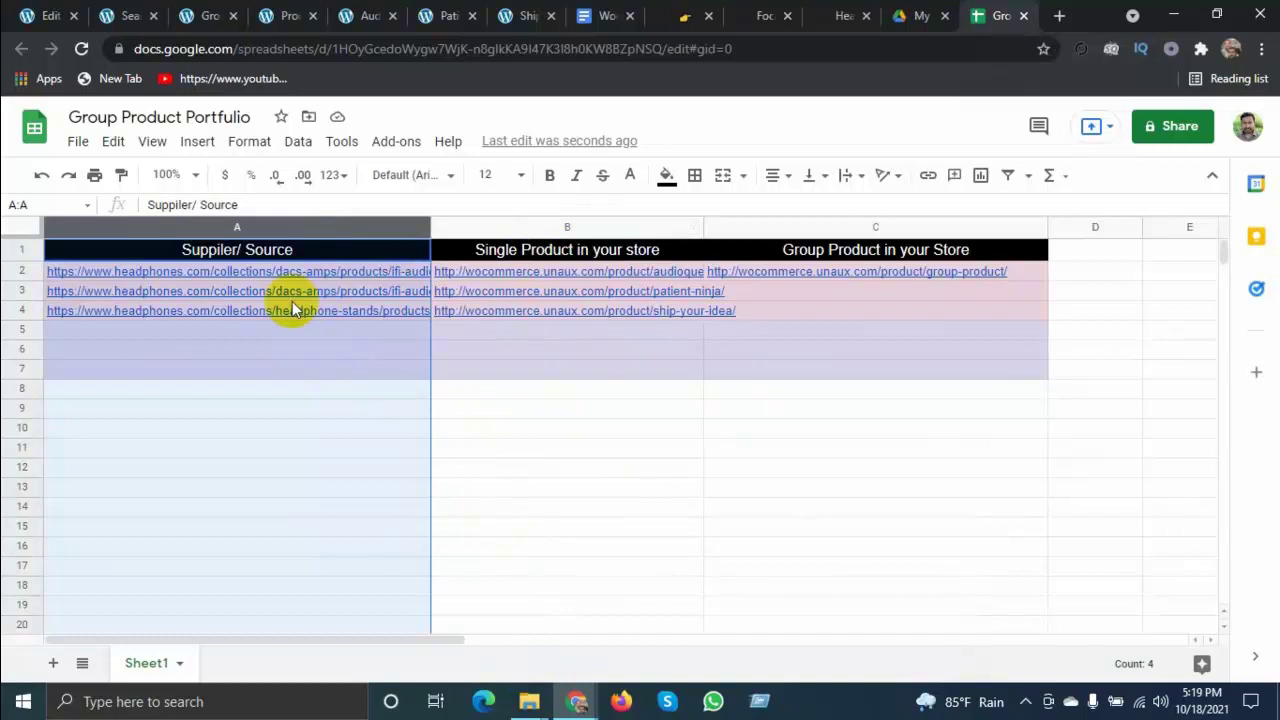
{"action": "right_click", "coordinate": [283, 233]}
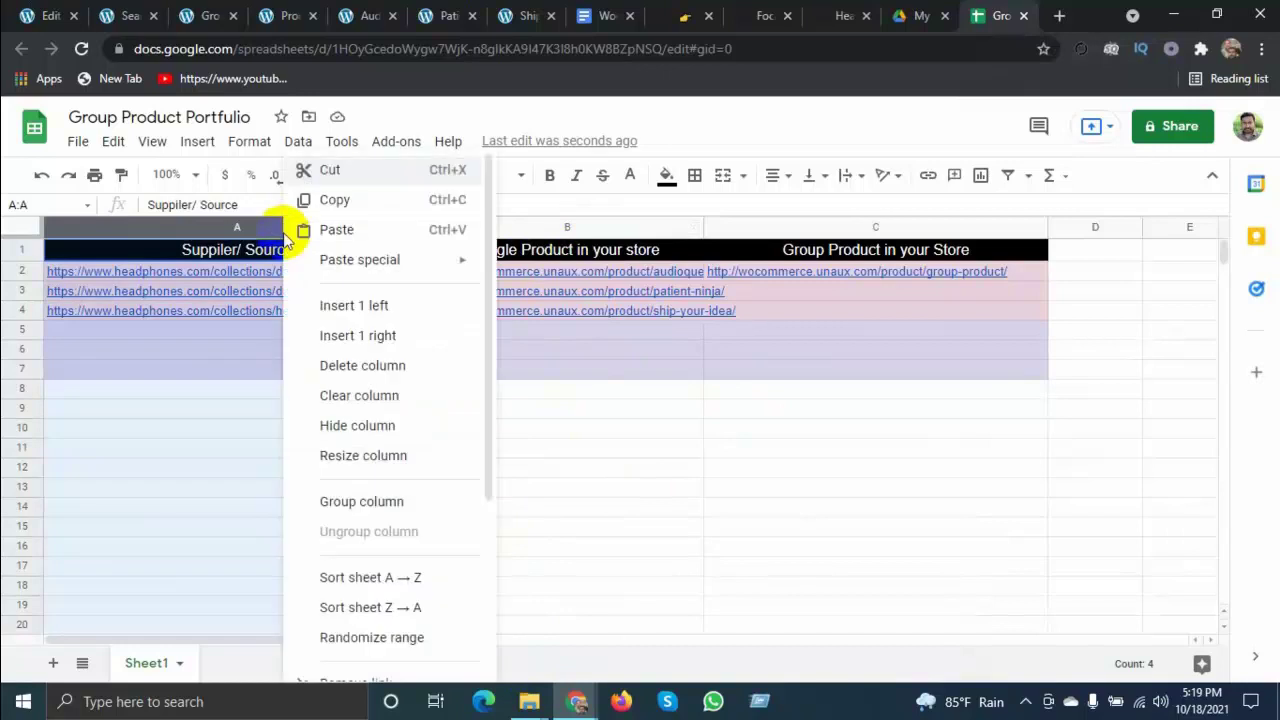
{"action": "left_click", "coordinate": [374, 368]}
{"action": "left_click", "coordinate": [343, 428]}
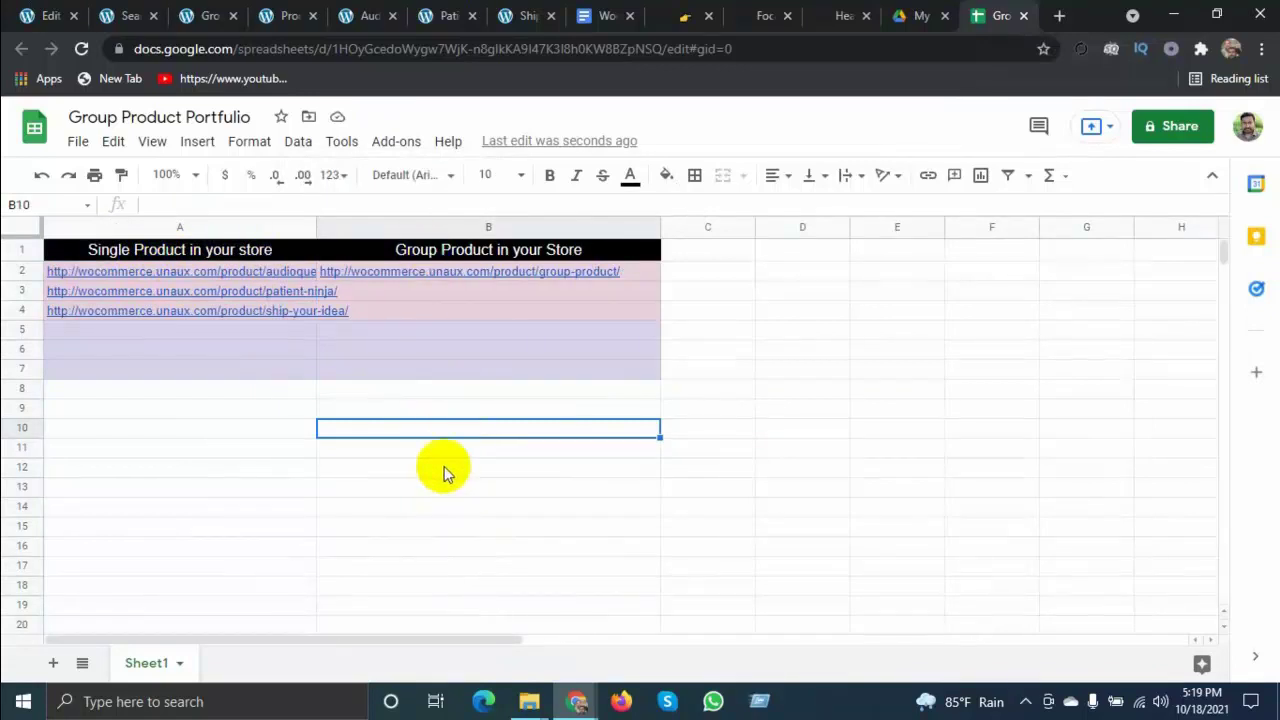
{"action": "key", "text": "ctrl+z"}
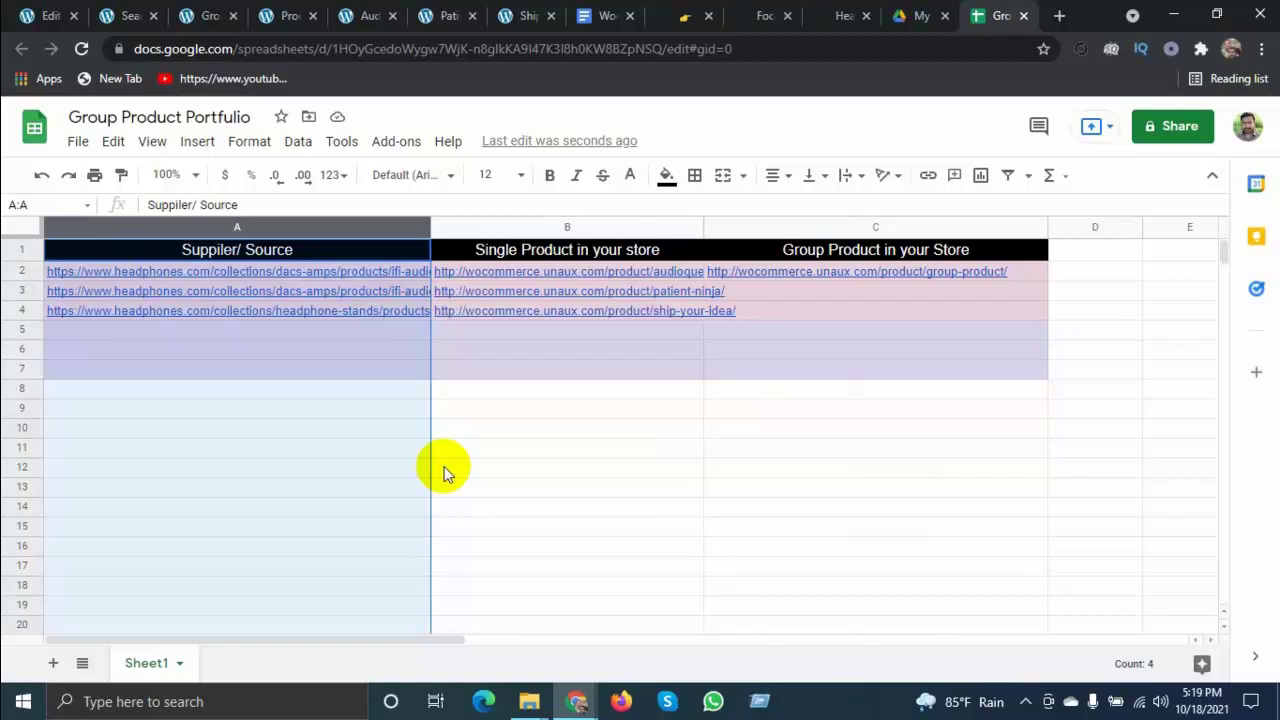
Switch to the Group One product's edit page in WordPress and open the list of product types in its product data
{"action": "left_click", "coordinate": [28, 12]}
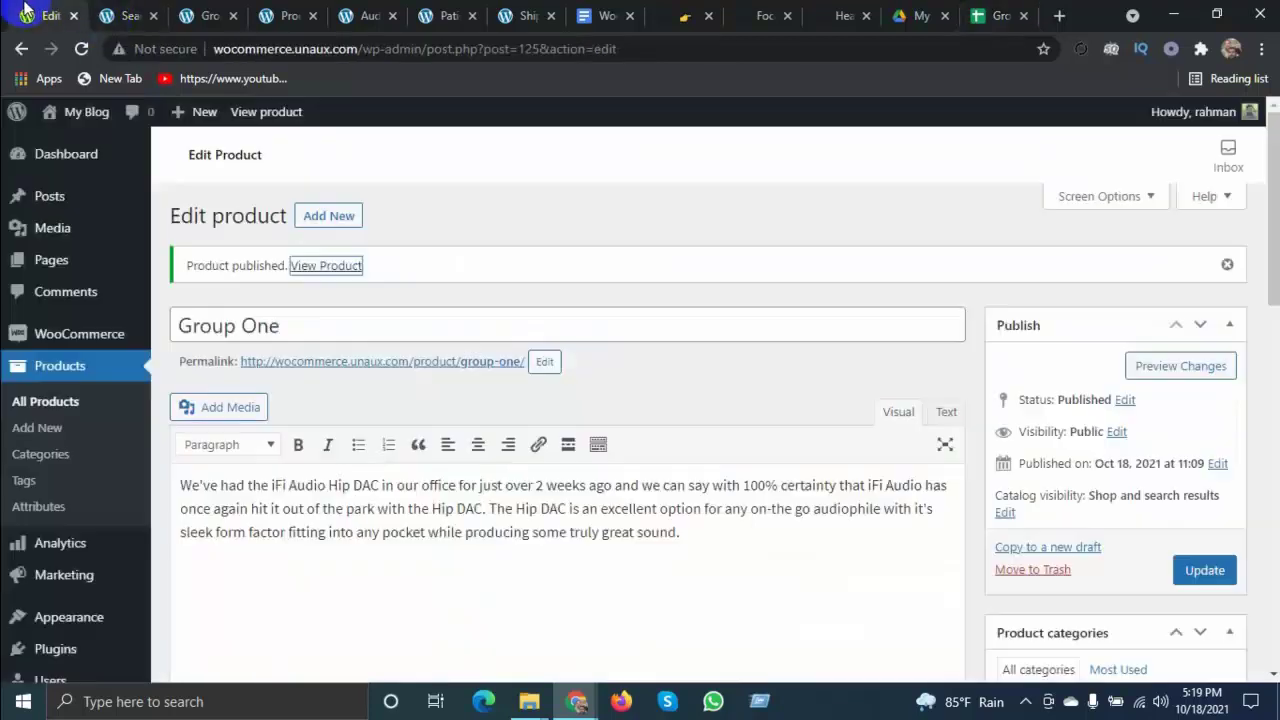
{"action": "scroll", "coordinate": [534, 477], "scroll_direction": "down", "scroll_amount": 10}
{"action": "scroll", "coordinate": [400, 337], "scroll_direction": "up", "scroll_amount": 3}
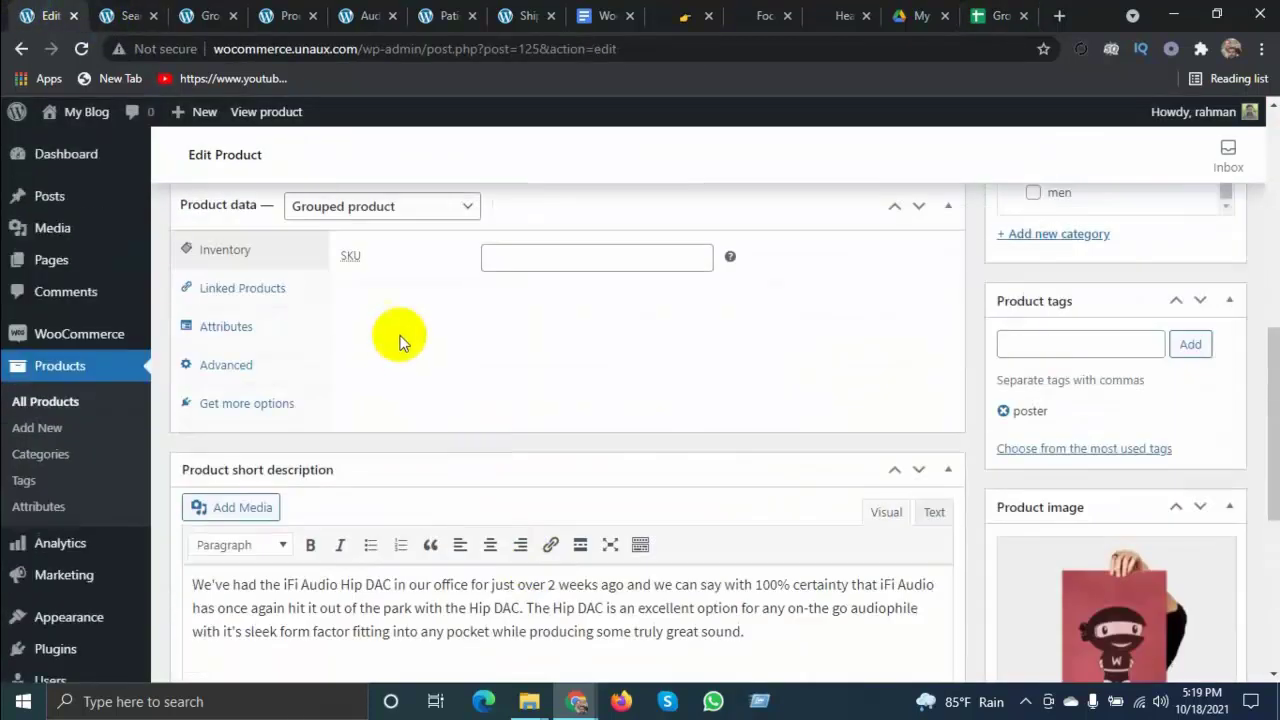
{"action": "left_click", "coordinate": [415, 306]}
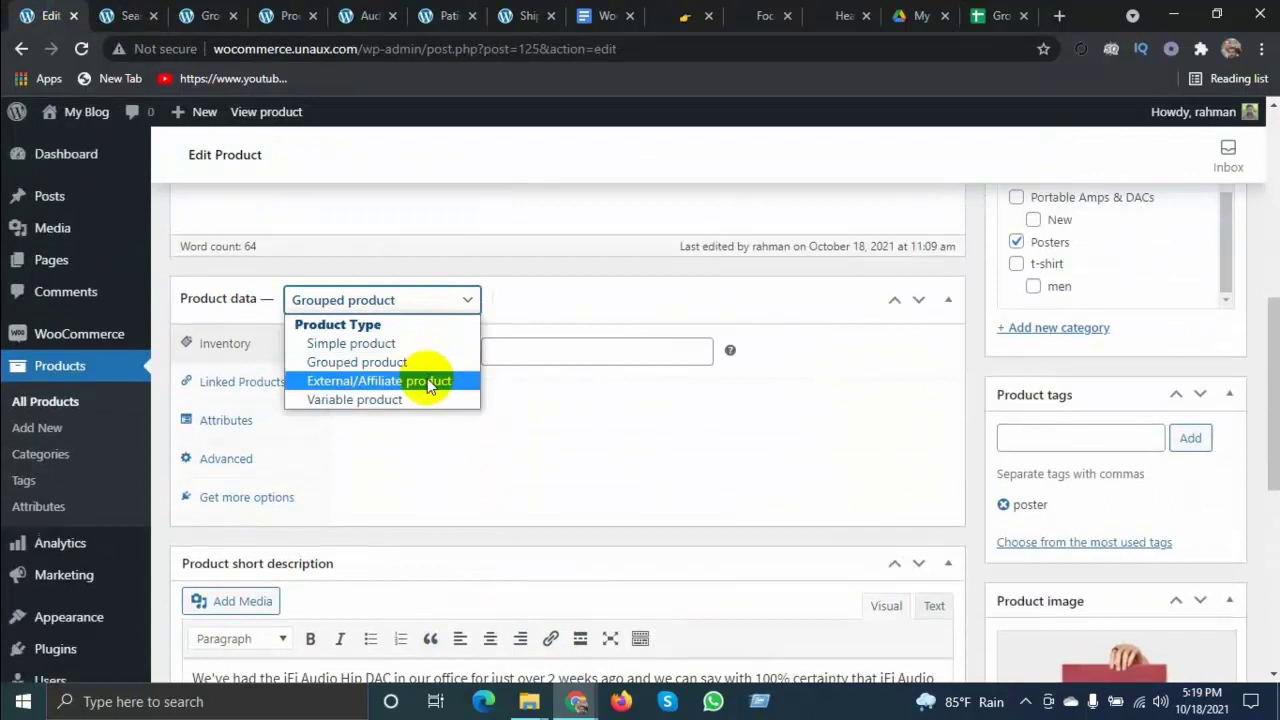